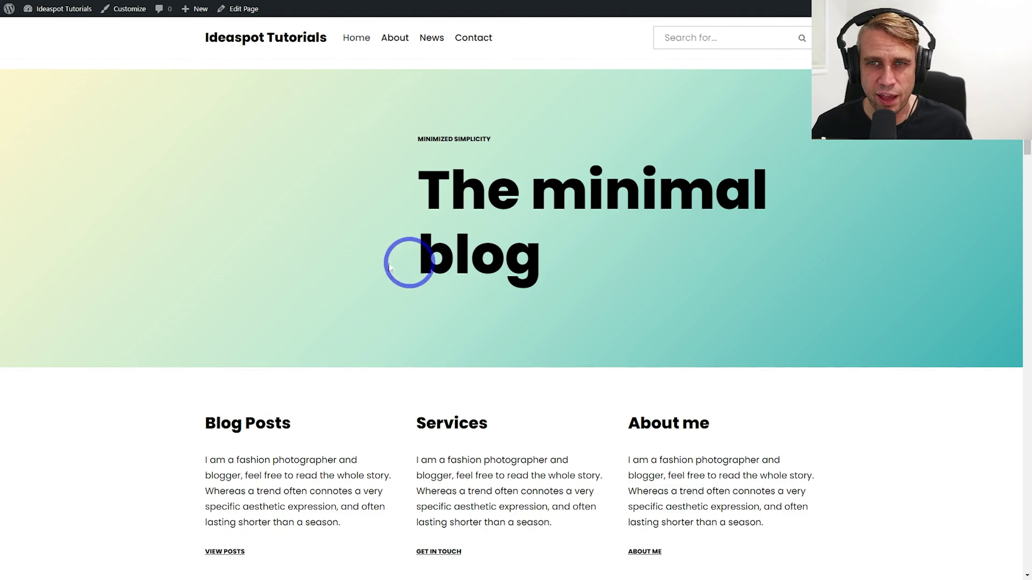
Step: Look over the finished blog's home page and its News page
{"action": "scroll", "coordinate": [329, 316], "scroll_direction": "down", "scroll_amount": 10}
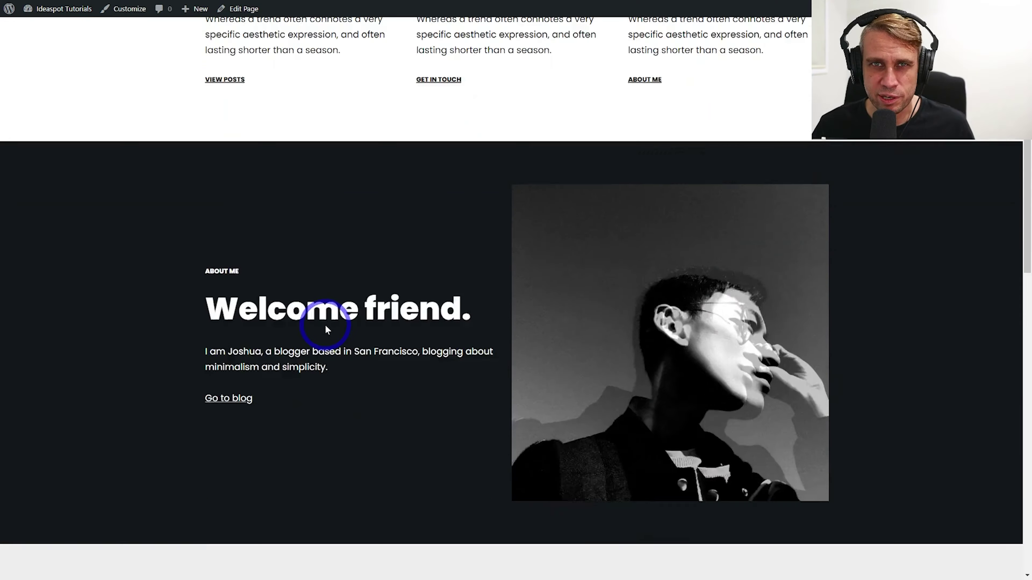
{"action": "scroll", "coordinate": [327, 315], "scroll_direction": "up", "scroll_amount": 10}
{"action": "left_click", "coordinate": [434, 49]}
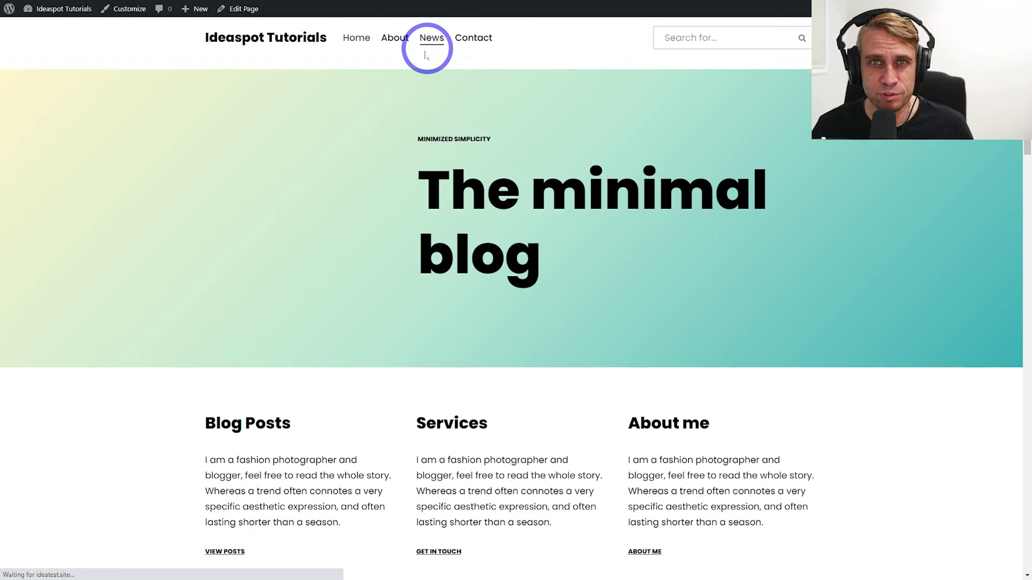
{"action": "scroll", "coordinate": [435, 346], "scroll_direction": "down", "scroll_amount": 8}
{"action": "scroll", "coordinate": [429, 370], "scroll_direction": "up", "scroll_amount": 8}
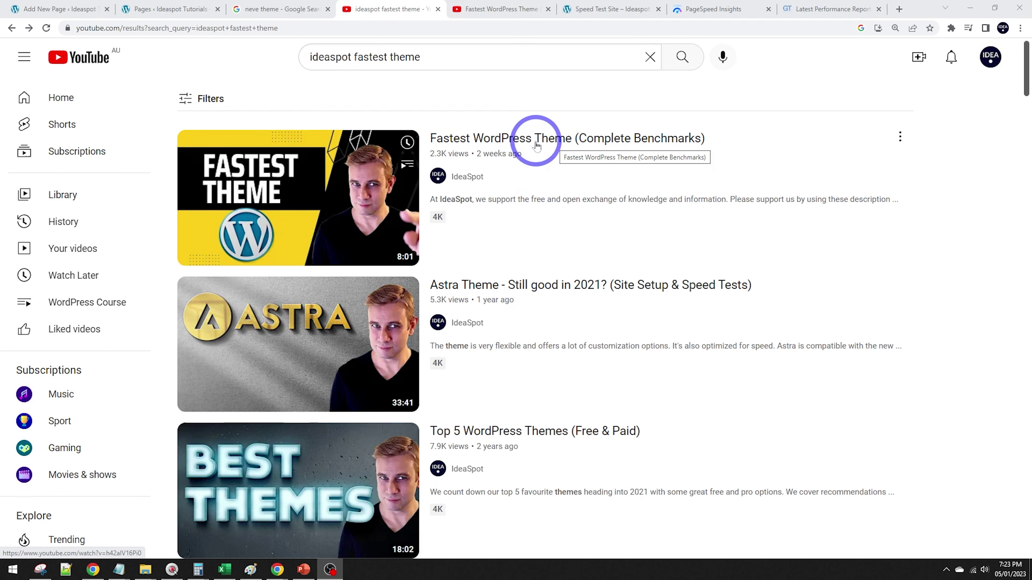
Step: Review the theme benchmark video, the speed test site, and its PageSpeed Insights and GTmetrix reports
{"action": "left_click", "coordinate": [515, 9]}
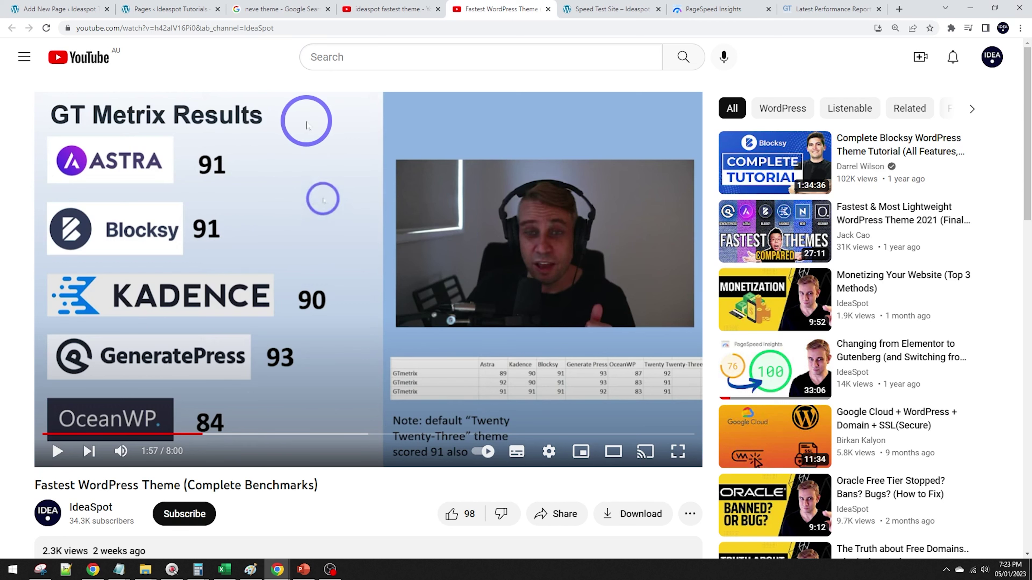
{"action": "left_click", "coordinate": [621, 10]}
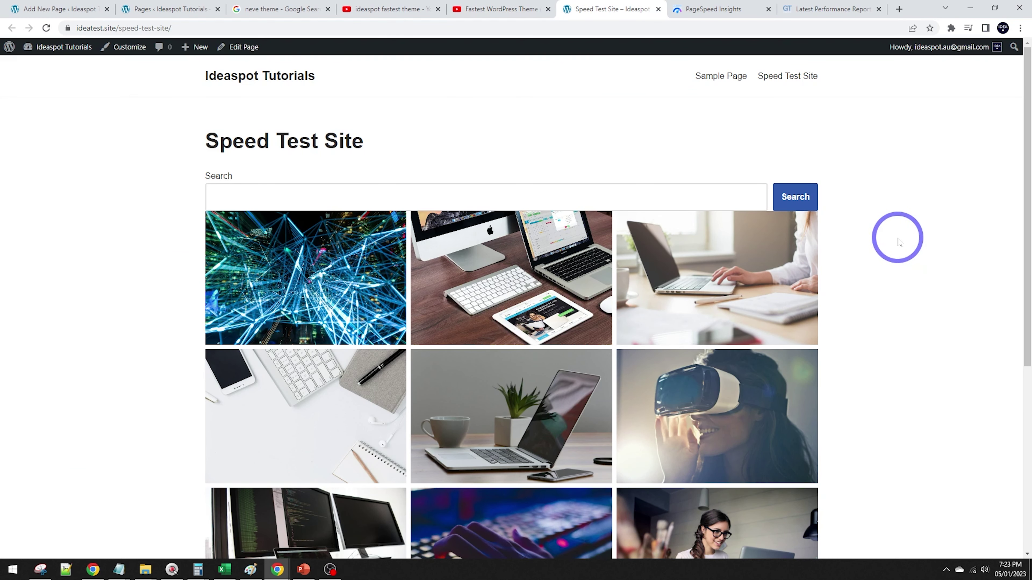
{"action": "left_click", "coordinate": [699, 8]}
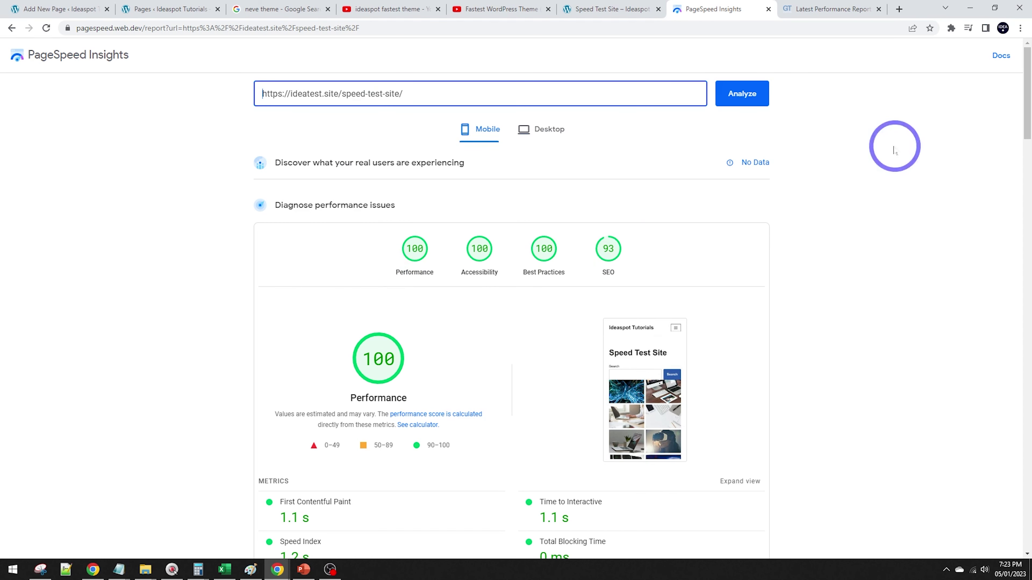
{"action": "left_click", "coordinate": [837, 9]}
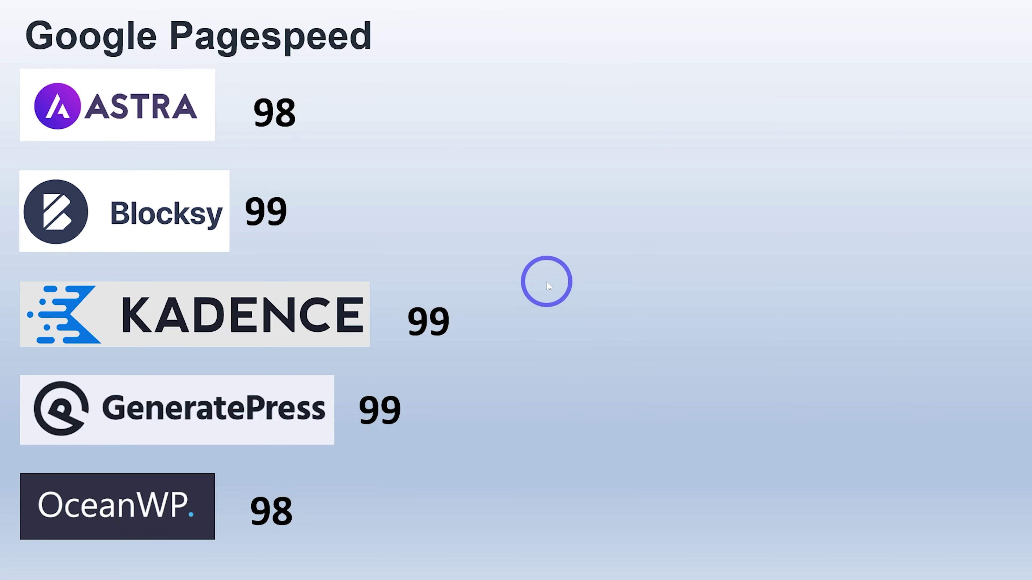
{"action": "key", "text": "Right"}
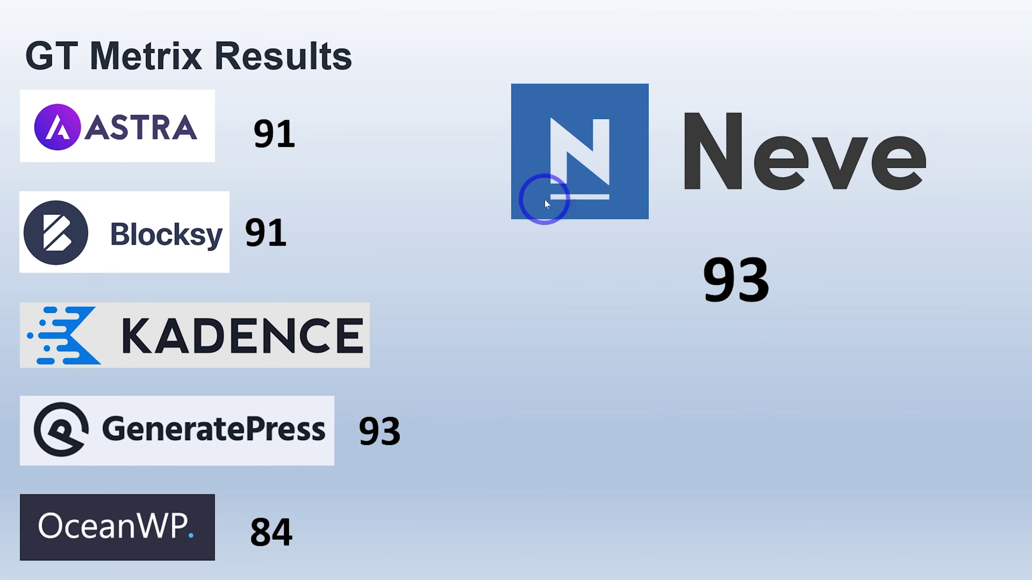
{"action": "key", "text": "Right"}
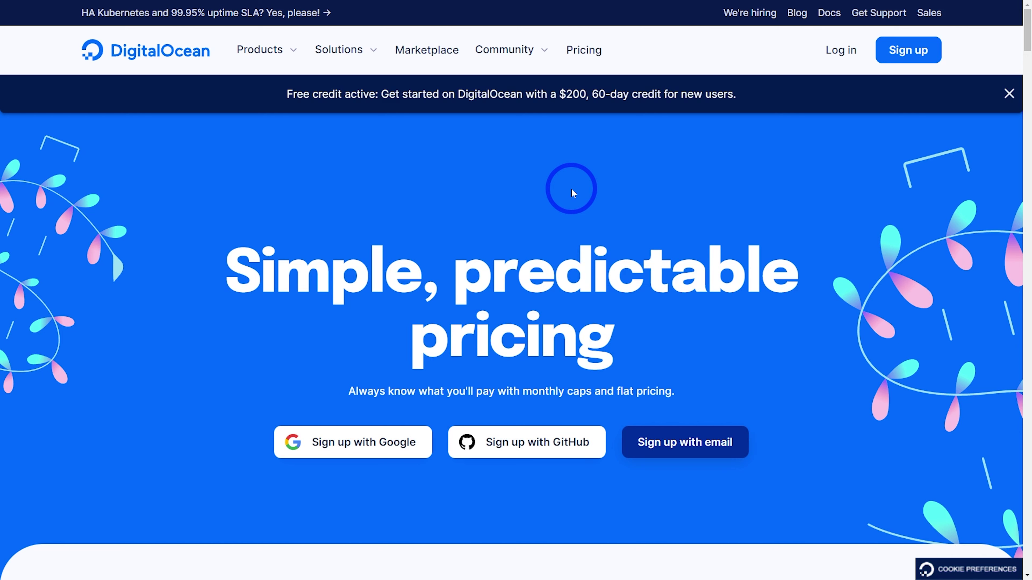
Step: Install and activate the Neve theme from the popular themes in the WordPress admin
{"action": "left_click", "coordinate": [166, 83]}
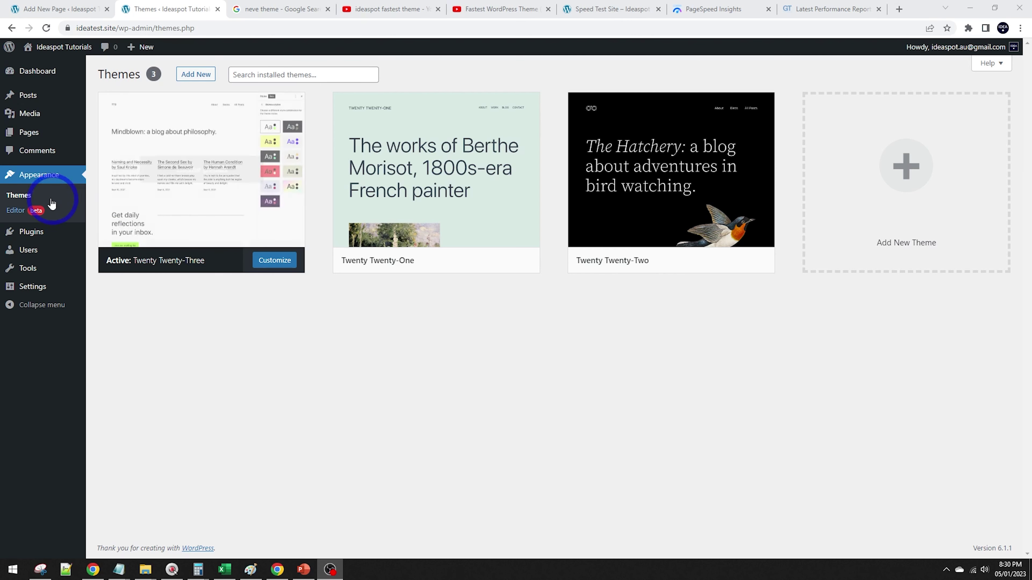
{"action": "left_click", "coordinate": [202, 74]}
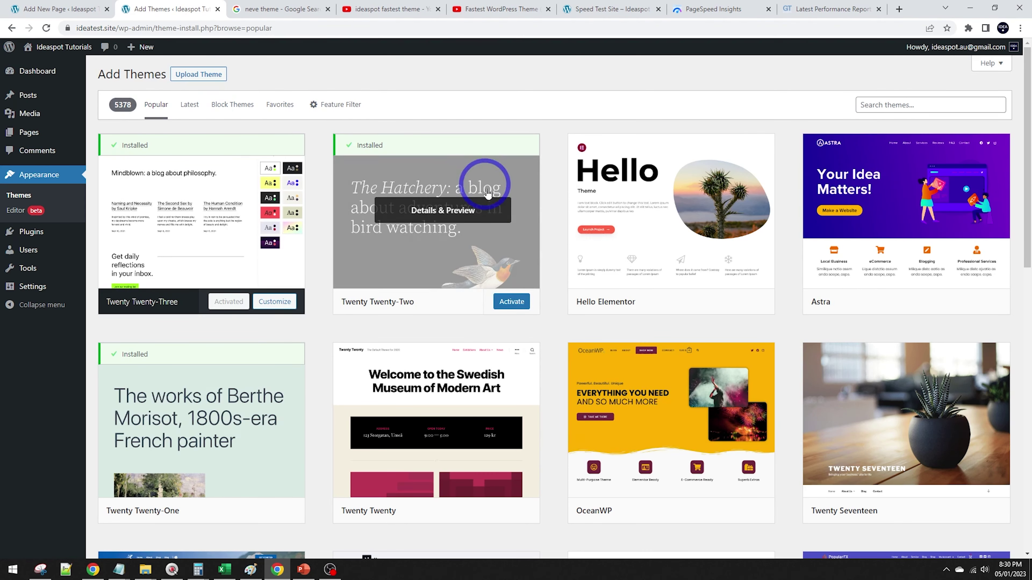
{"action": "scroll", "coordinate": [488, 194], "scroll_direction": "down", "scroll_amount": 5}
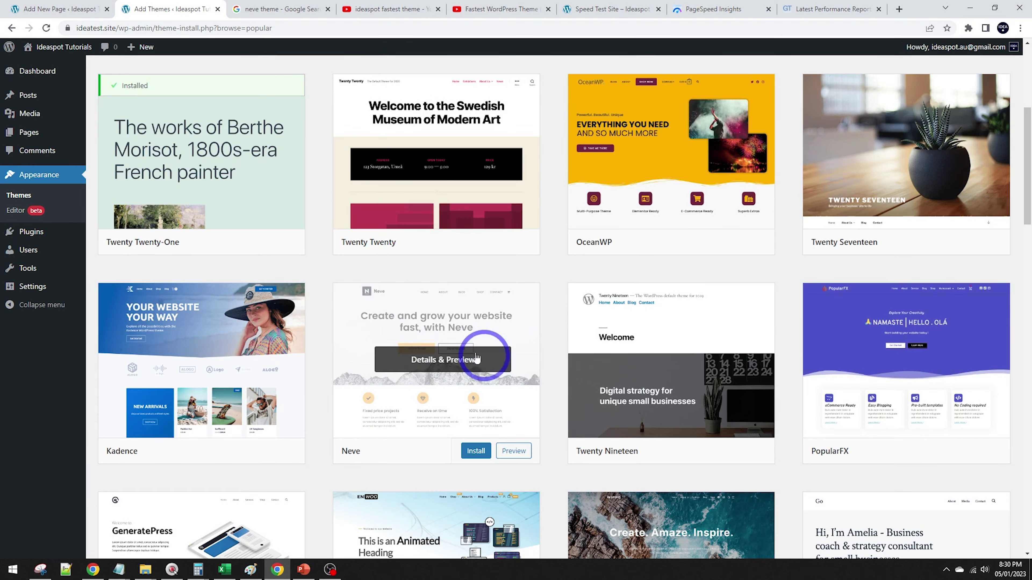
{"action": "scroll", "coordinate": [447, 350], "scroll_direction": "up", "scroll_amount": 5}
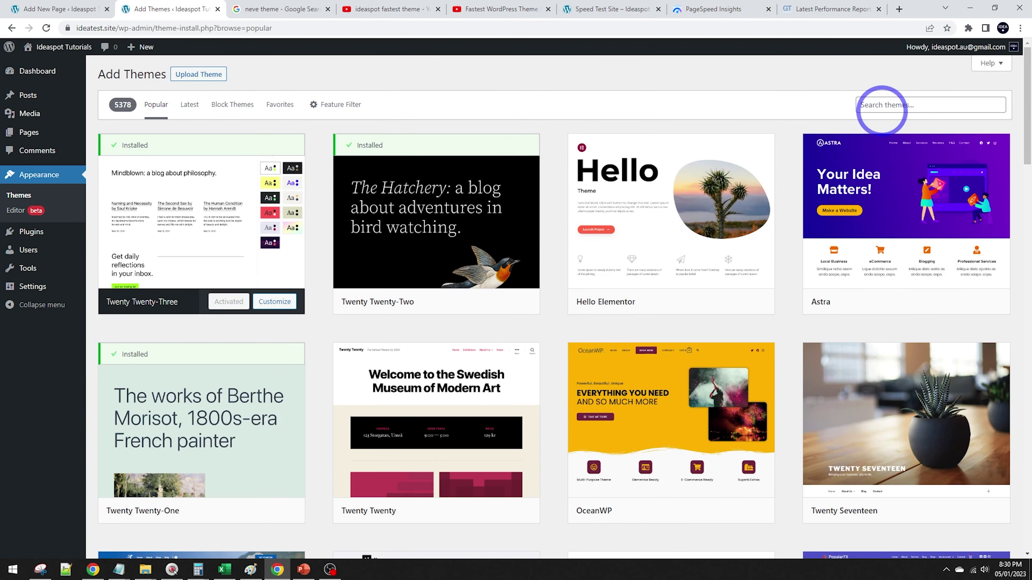
{"action": "scroll", "coordinate": [403, 431], "scroll_direction": "down", "scroll_amount": 5}
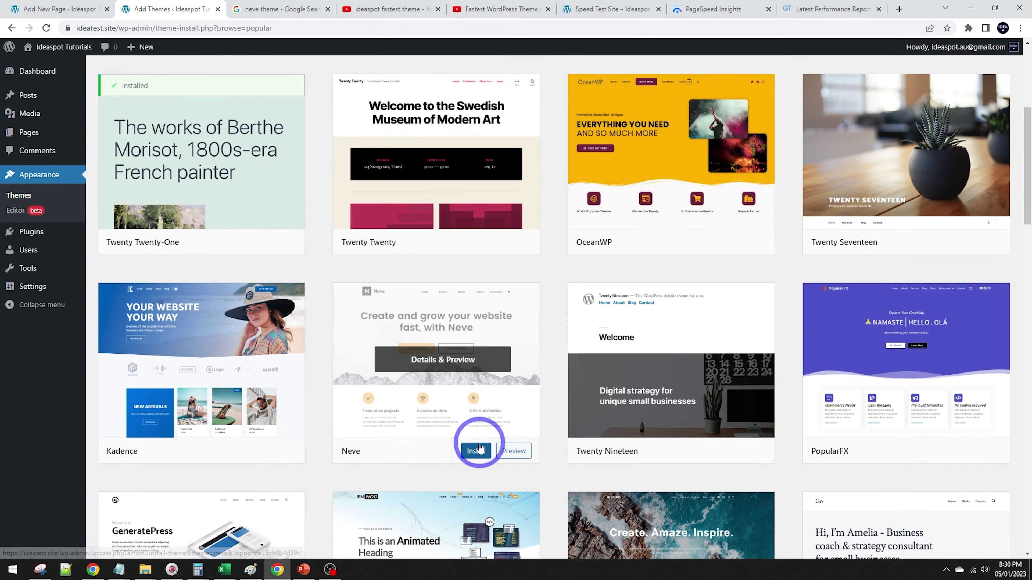
{"action": "left_click", "coordinate": [480, 448]}
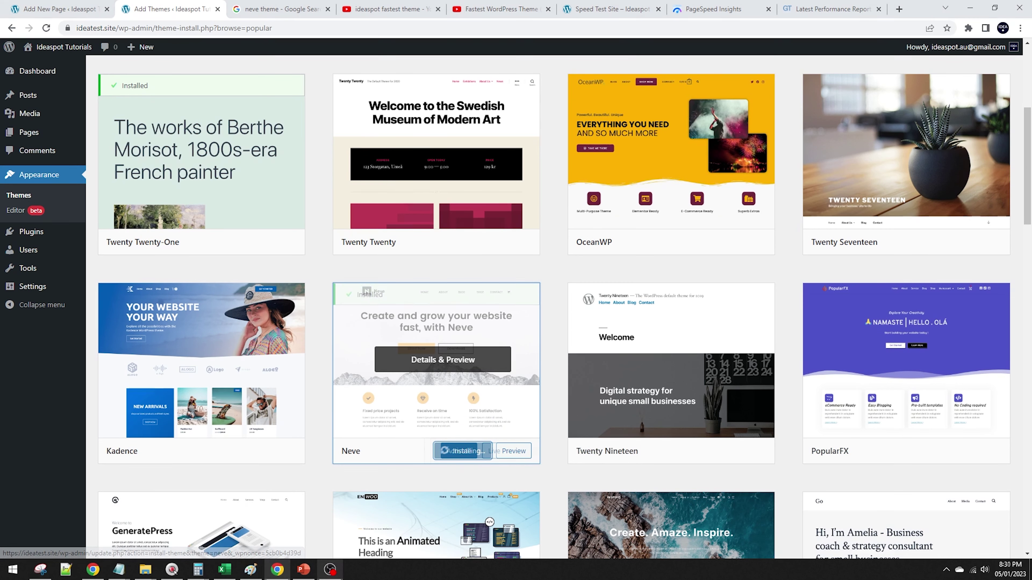
{"action": "left_click", "coordinate": [457, 452]}
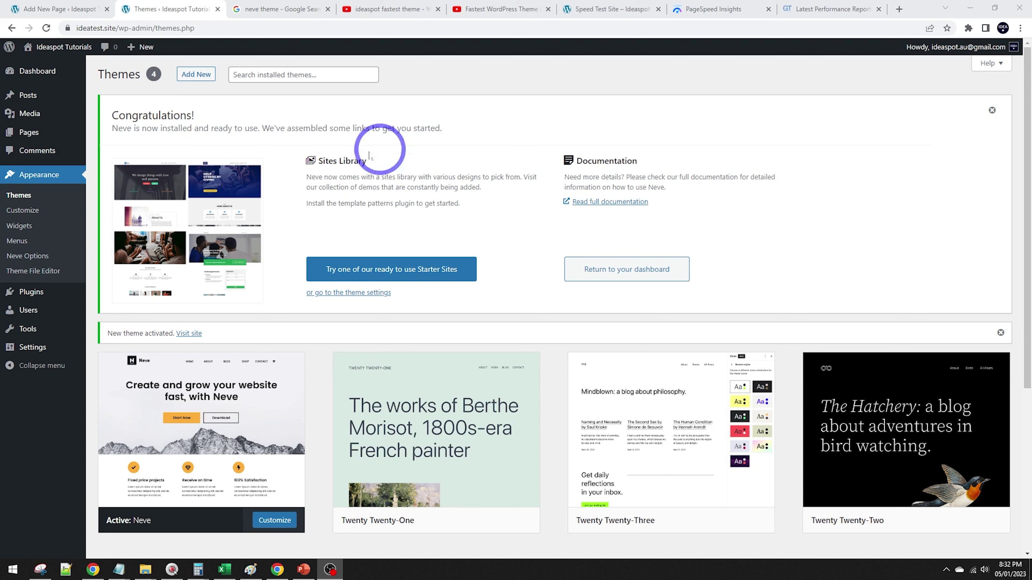
Step: Open Neve's starter sites and install and activate the Cloud Templates & Patterns Collection plugin
{"action": "left_click", "coordinate": [402, 279]}
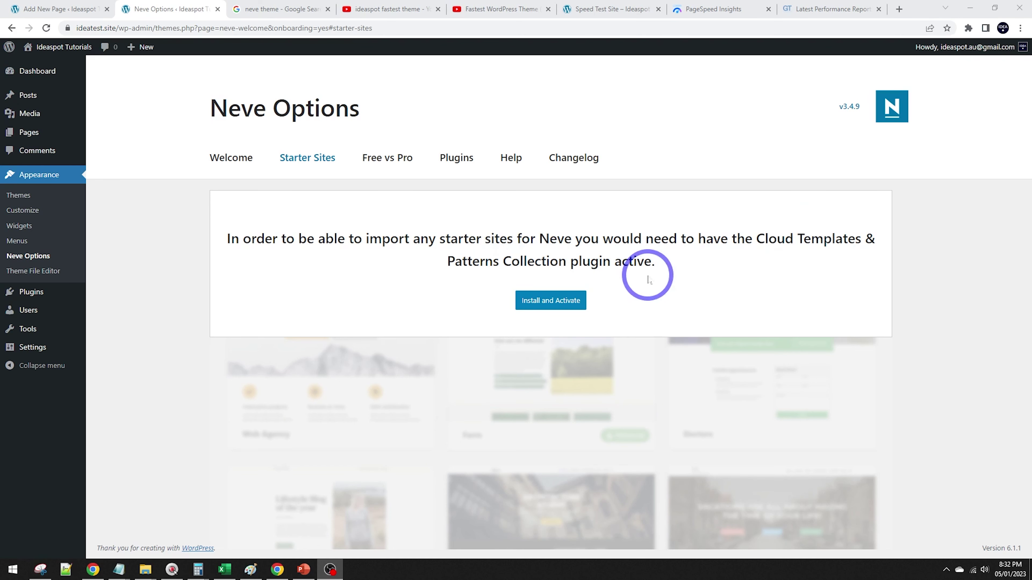
{"action": "left_click", "coordinate": [533, 303]}
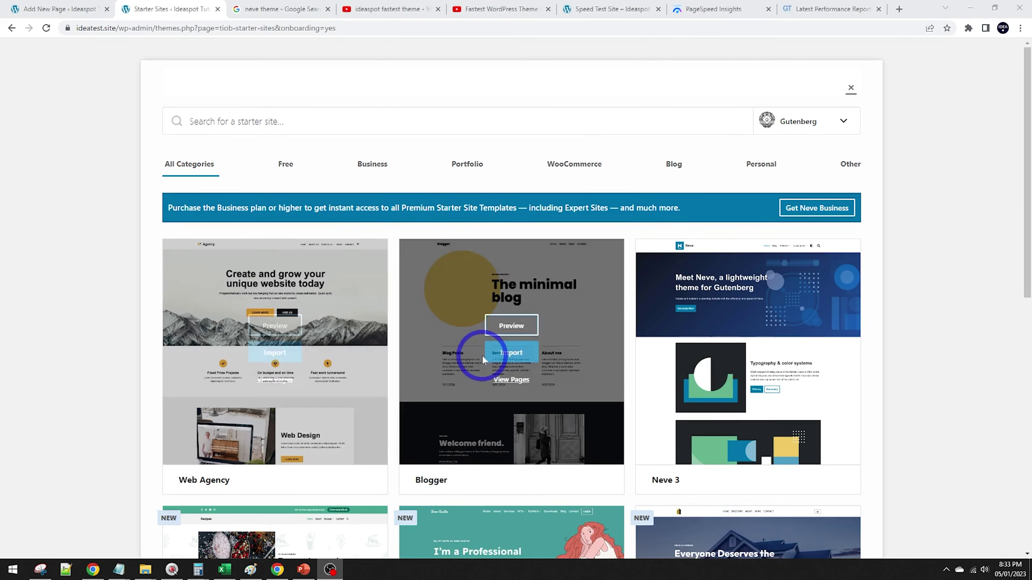
Step: Filter the starter sites to the Free category and look through the available templates
{"action": "scroll", "coordinate": [650, 337], "scroll_direction": "down", "scroll_amount": 5}
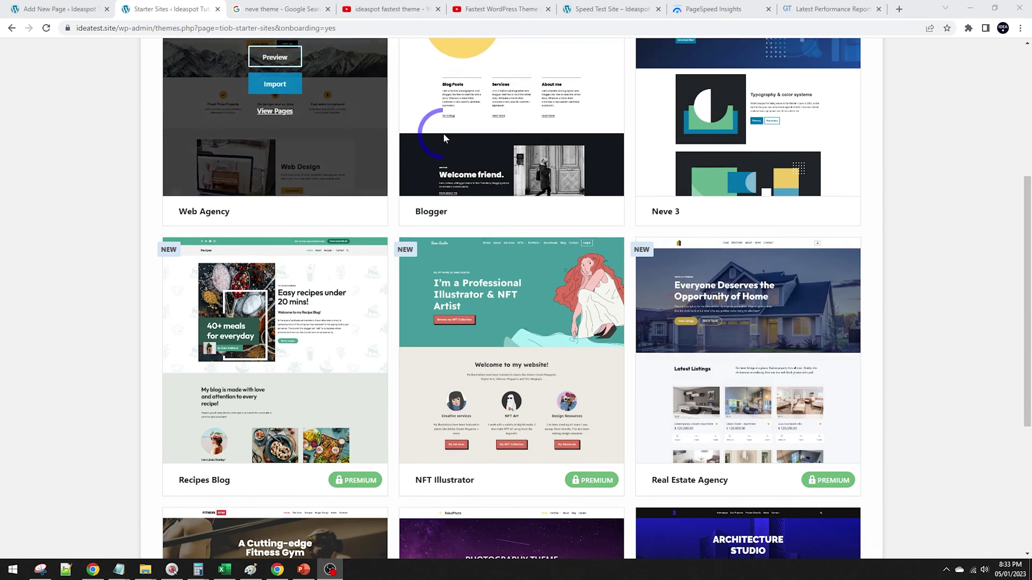
{"action": "scroll", "coordinate": [655, 289], "scroll_direction": "up", "scroll_amount": 3}
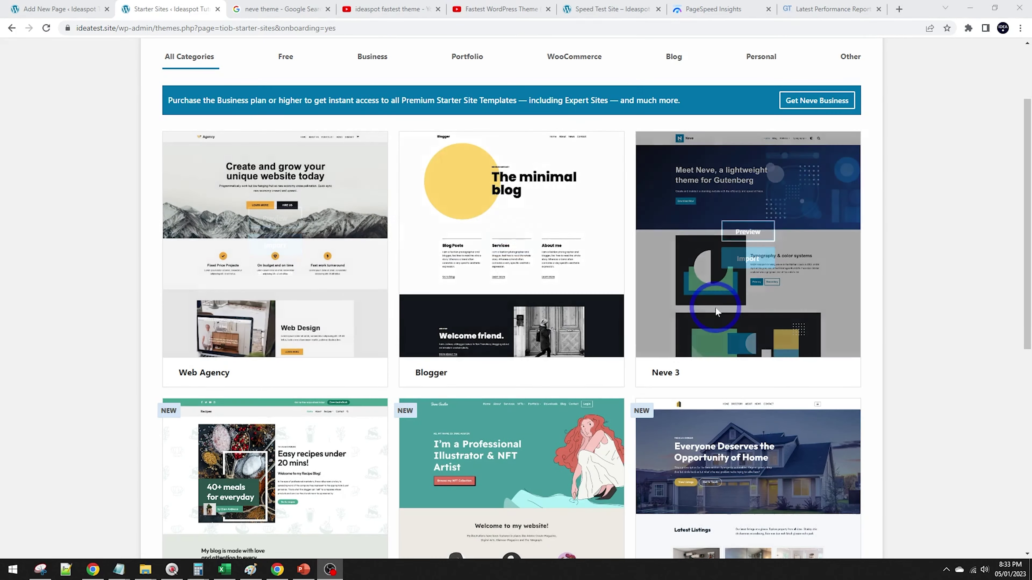
{"action": "scroll", "coordinate": [654, 290], "scroll_direction": "up", "scroll_amount": 3}
{"action": "left_click", "coordinate": [291, 165]}
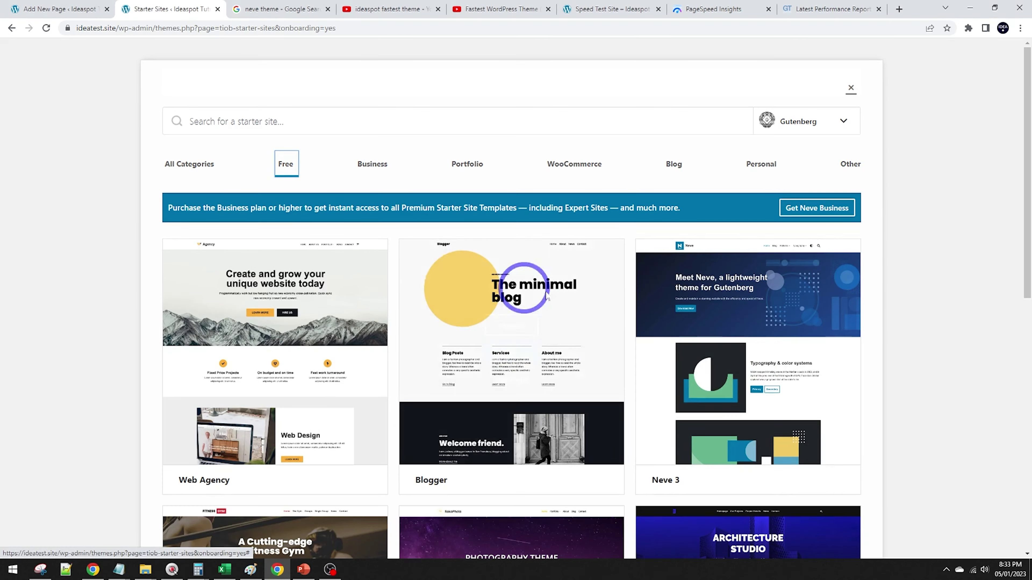
{"action": "scroll", "coordinate": [524, 284], "scroll_direction": "down", "scroll_amount": 8}
{"action": "scroll", "coordinate": [647, 276], "scroll_direction": "down", "scroll_amount": 15}
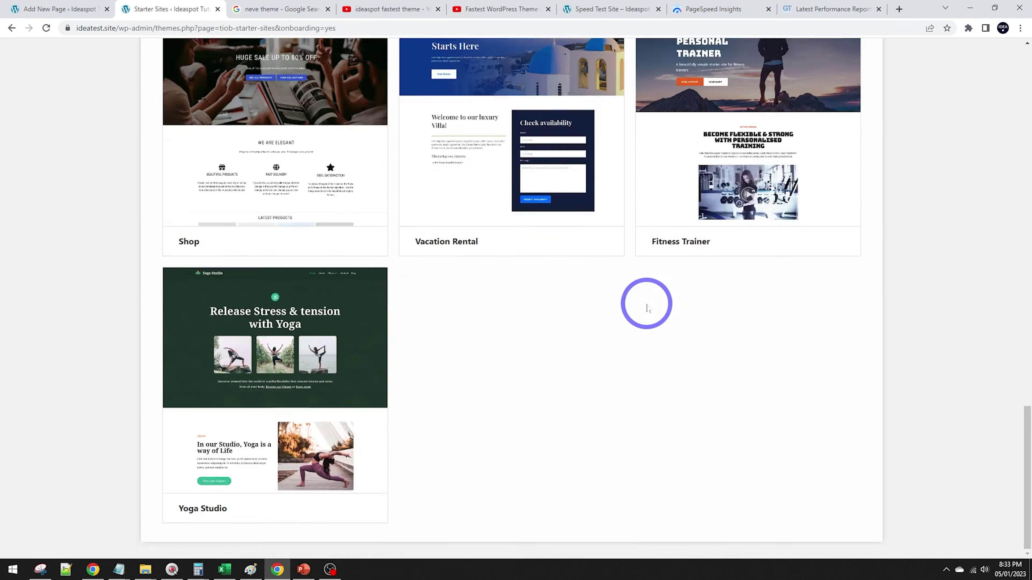
{"action": "scroll", "coordinate": [646, 308], "scroll_direction": "up", "scroll_amount": 20}
{"action": "scroll", "coordinate": [625, 317], "scroll_direction": "up", "scroll_amount": 2}
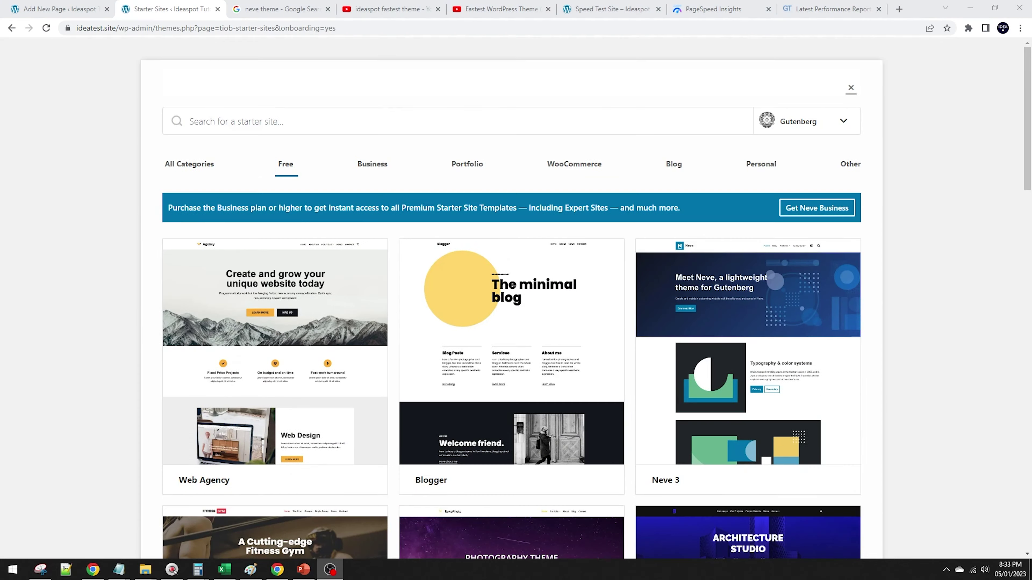
Step: Import the entire Blogger starter site, skip the newsletter subscription and continue to adding your own content
{"action": "mouse_move", "coordinate": [421, 279]}
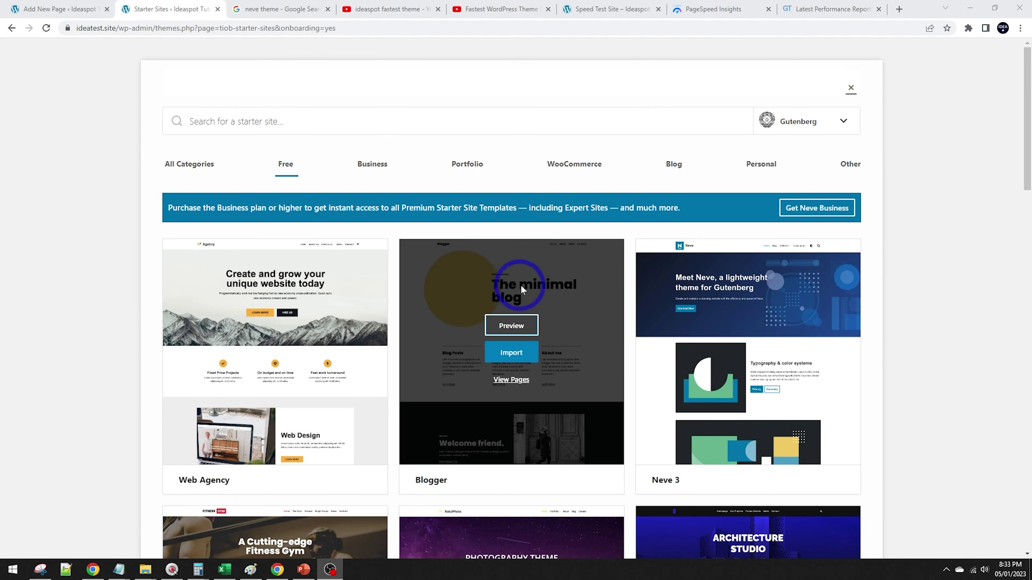
{"action": "left_click", "coordinate": [511, 352]}
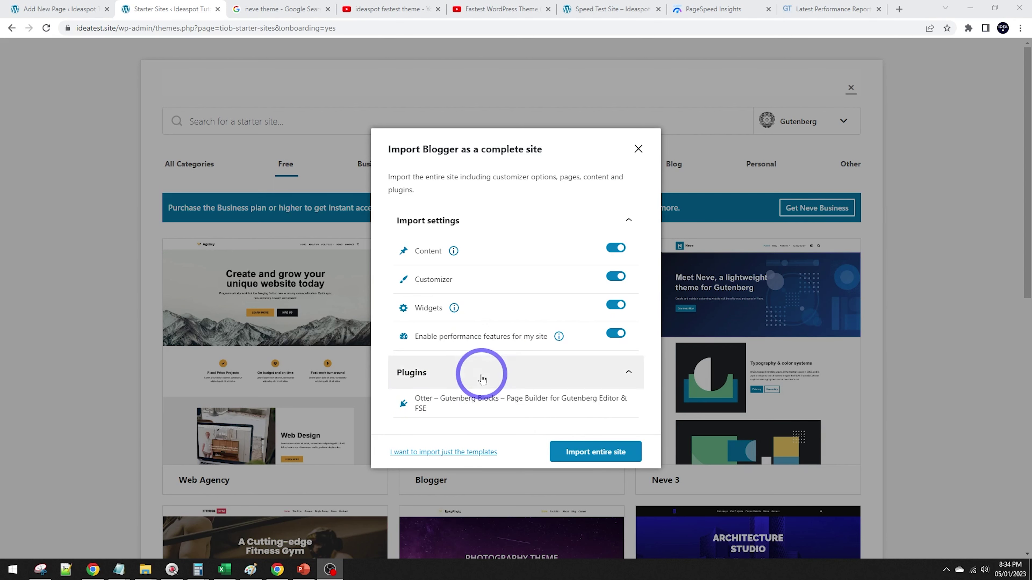
{"action": "left_click", "coordinate": [581, 454]}
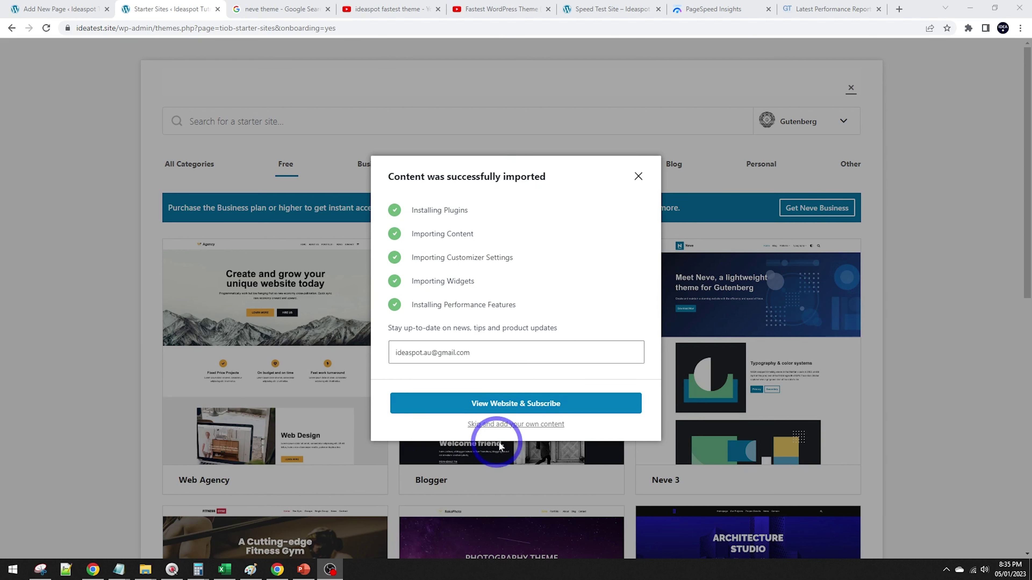
{"action": "left_click", "coordinate": [519, 426]}
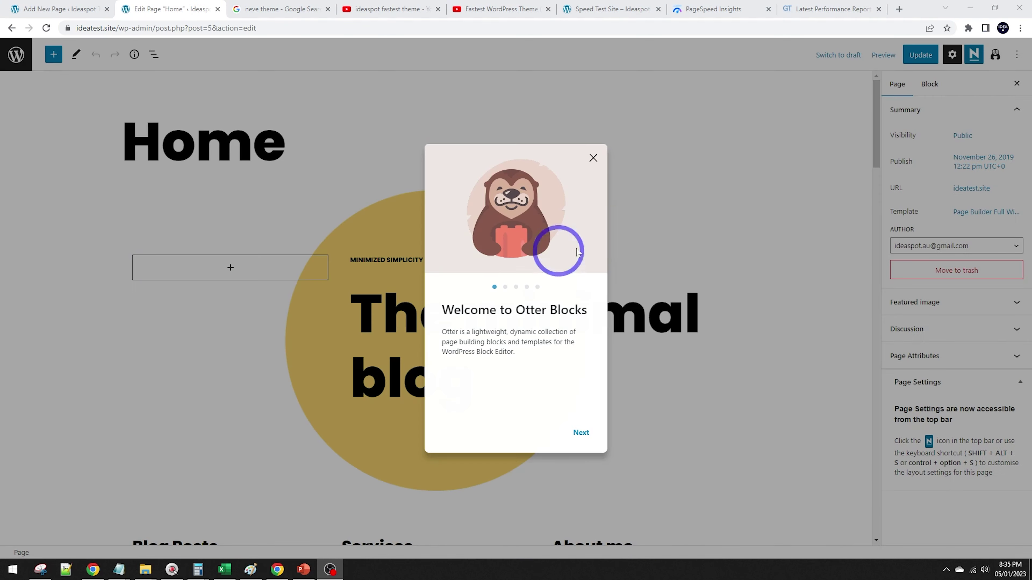
Step: Go through the Otter Blocks welcome tour and close it without subscribing to the mailing list
{"action": "left_click", "coordinate": [580, 433]}
{"action": "left_click", "coordinate": [579, 433]}
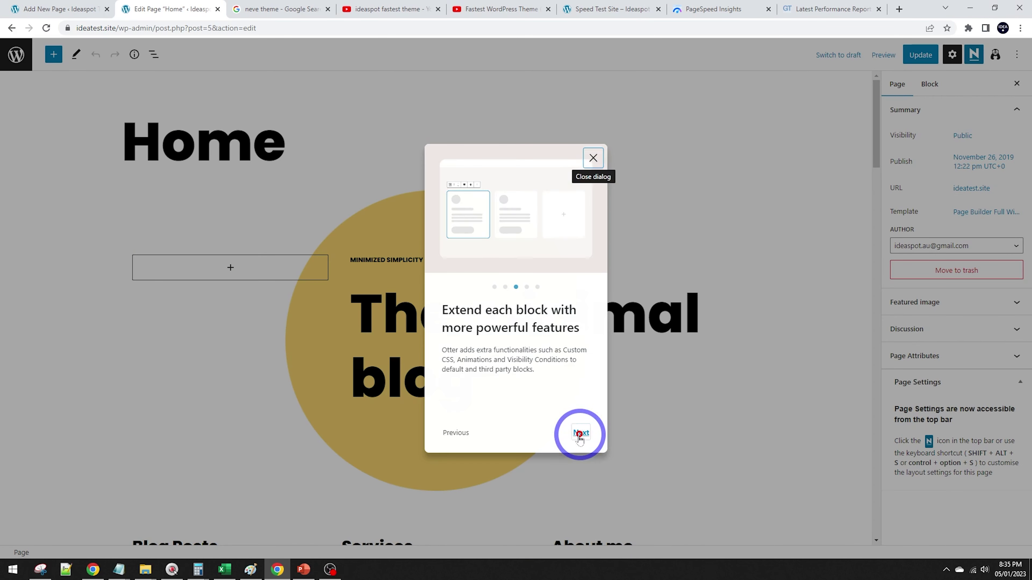
{"action": "left_click", "coordinate": [579, 433]}
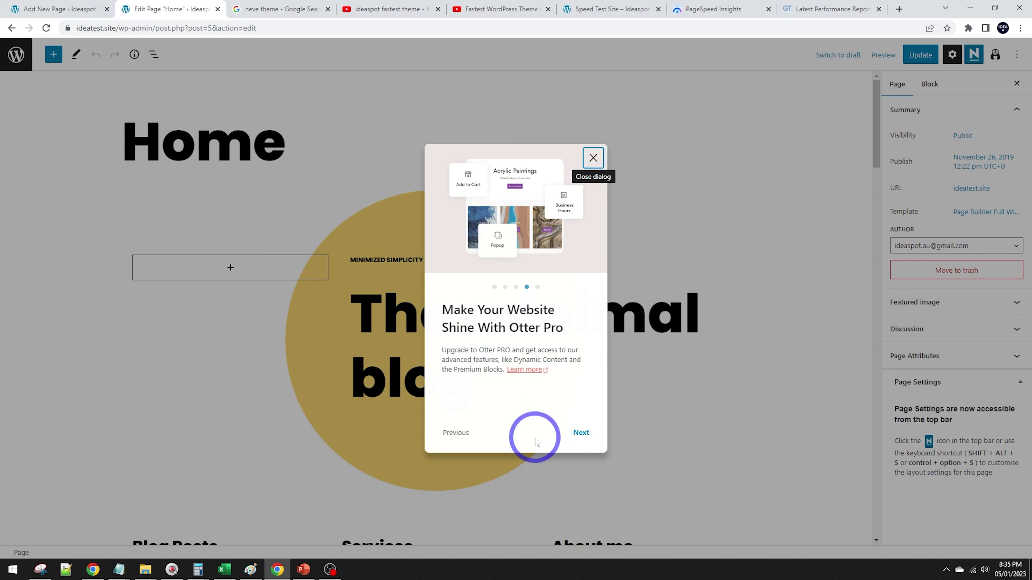
{"action": "left_click", "coordinate": [585, 435]}
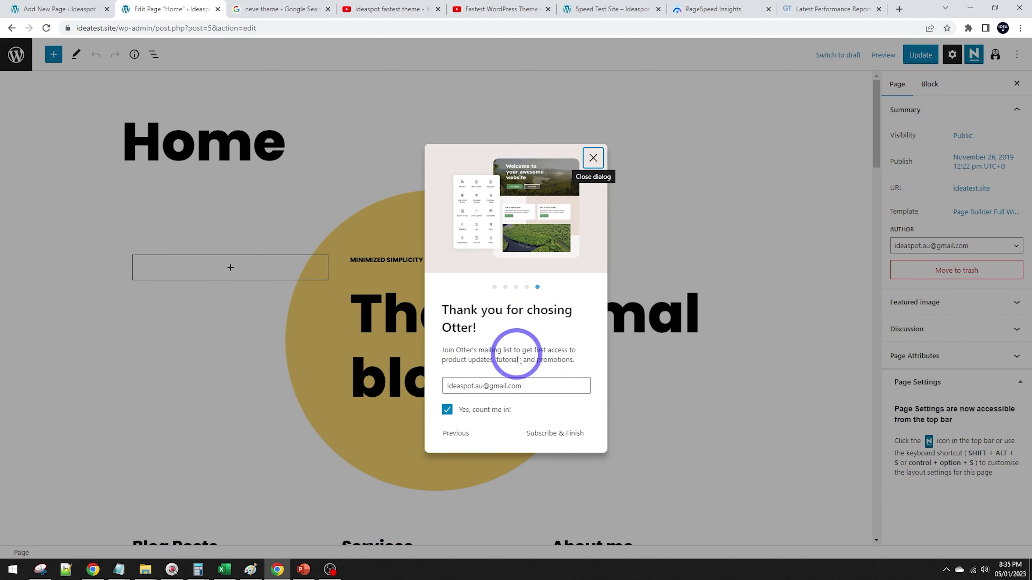
{"action": "left_click", "coordinate": [593, 158]}
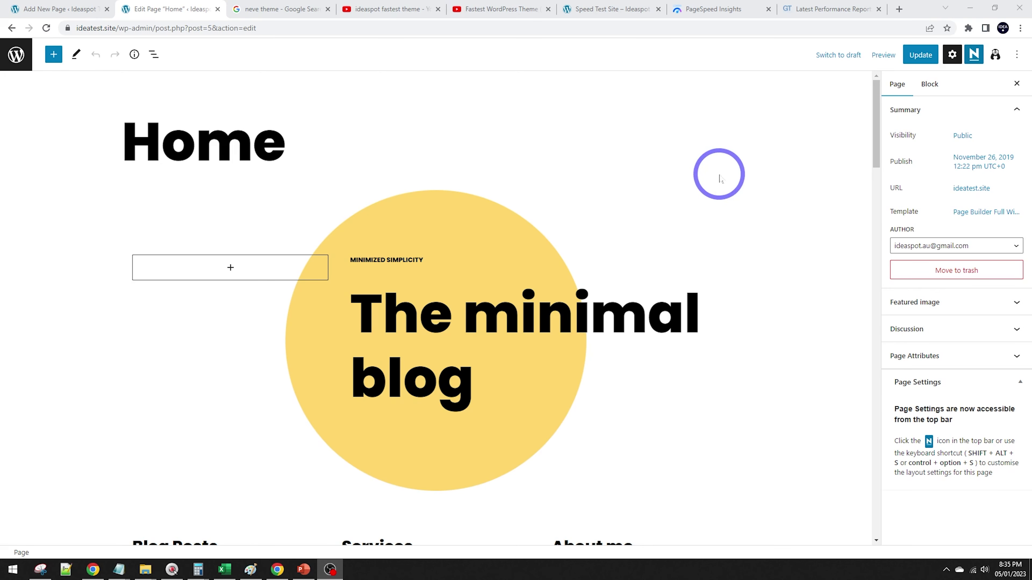
Step: Select the hero section containing "The minimal blog" heading and expand its columns in the page's block list view
{"action": "scroll", "coordinate": [719, 179], "scroll_direction": "down", "scroll_amount": 5}
{"action": "scroll", "coordinate": [659, 219], "scroll_direction": "up", "scroll_amount": 4}
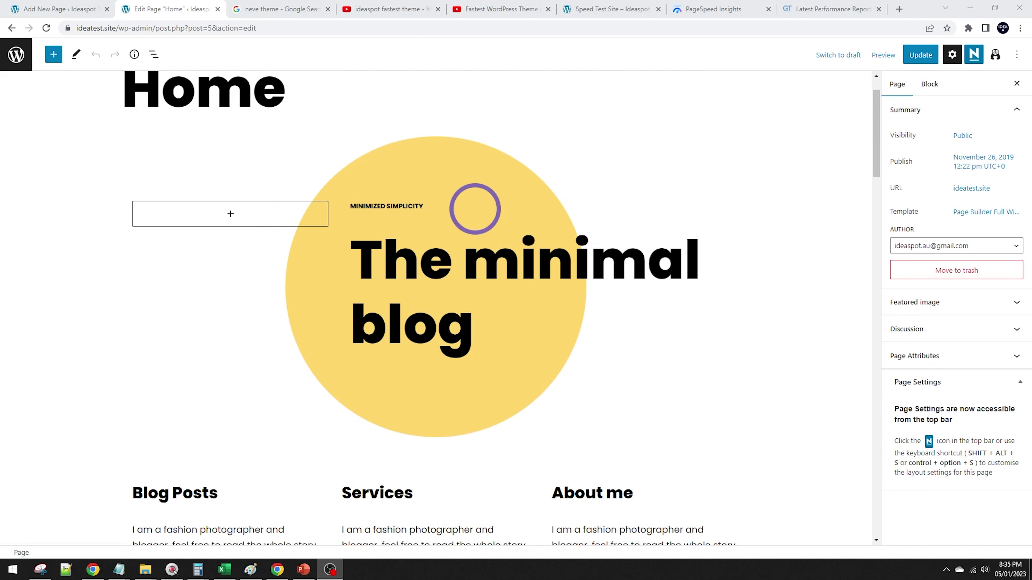
{"action": "scroll", "coordinate": [553, 244], "scroll_direction": "down", "scroll_amount": 4}
{"action": "scroll", "coordinate": [428, 353], "scroll_direction": "up", "scroll_amount": 3}
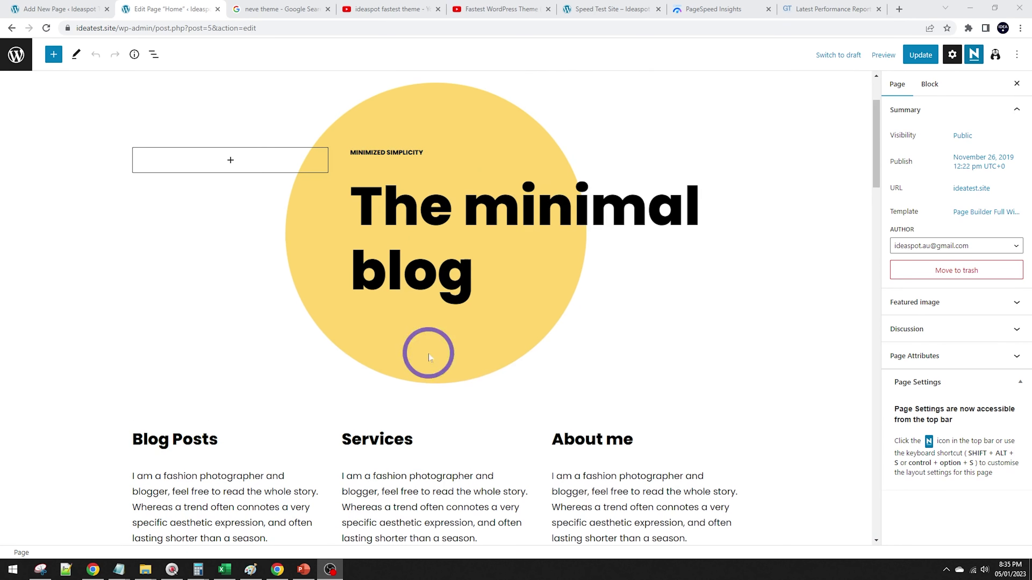
{"action": "scroll", "coordinate": [427, 350], "scroll_direction": "up", "scroll_amount": 3}
{"action": "left_click", "coordinate": [479, 403]}
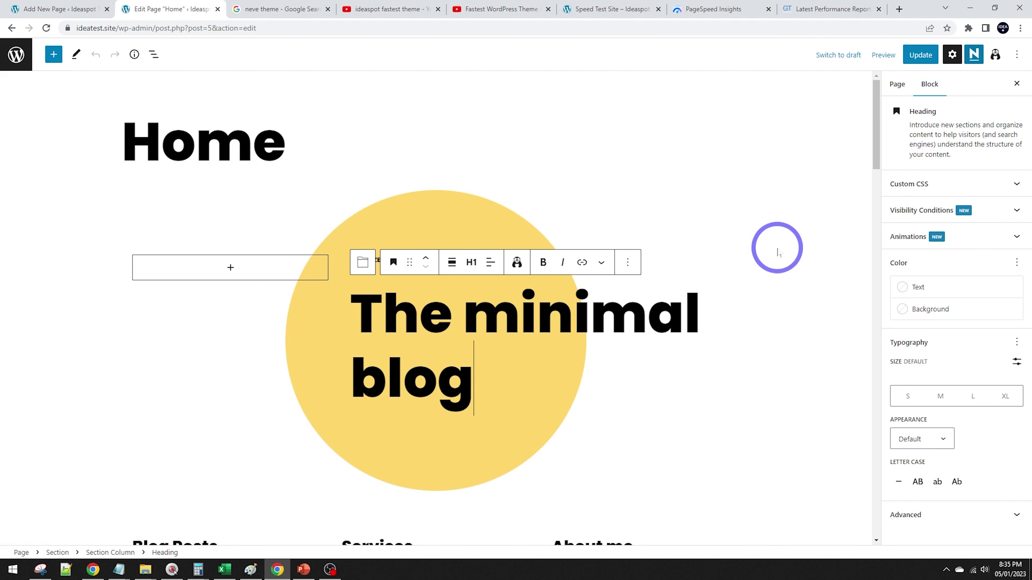
{"action": "left_click", "coordinate": [421, 208]}
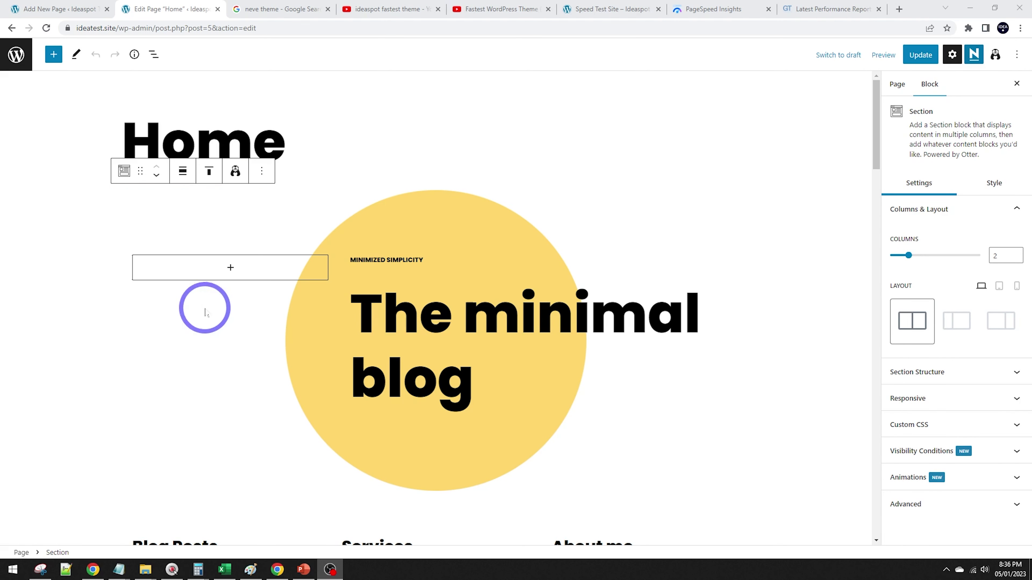
{"action": "left_click", "coordinate": [155, 55]}
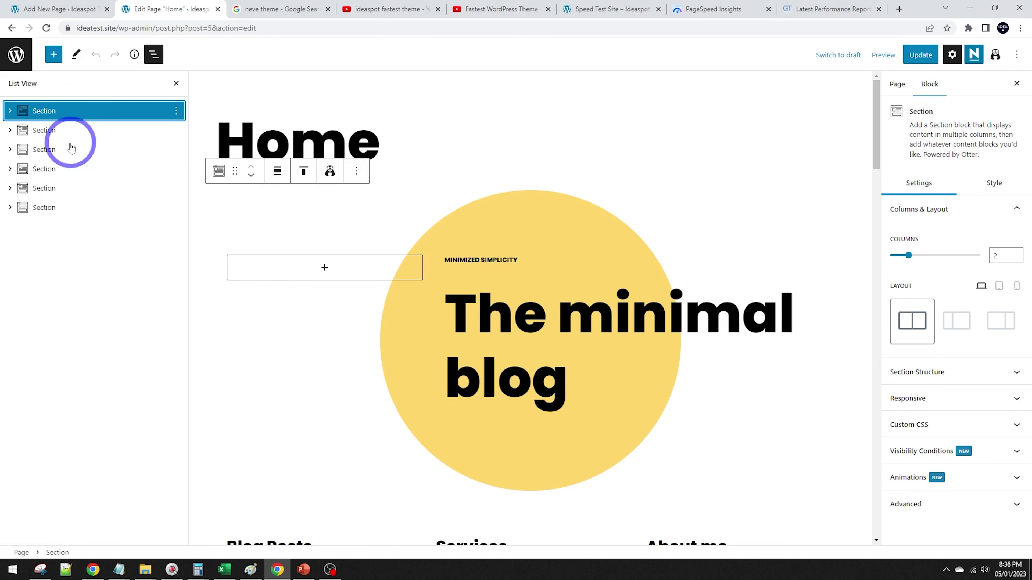
{"action": "left_click", "coordinate": [11, 111]}
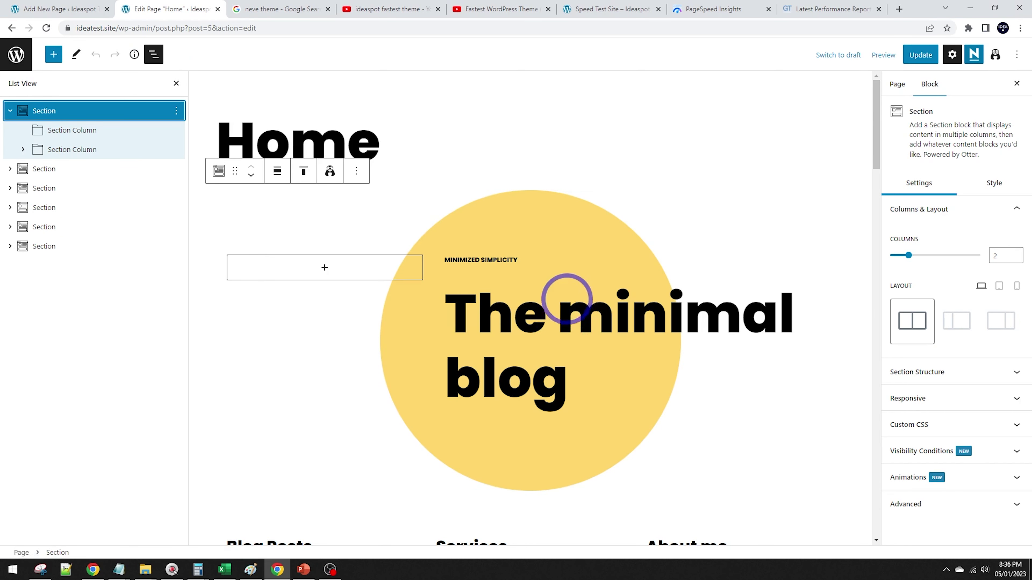
Step: Replace the hero section's background image with a linear gradient, trying several presets and settling on the pale yellow-to-teal one
{"action": "left_click", "coordinate": [994, 184]}
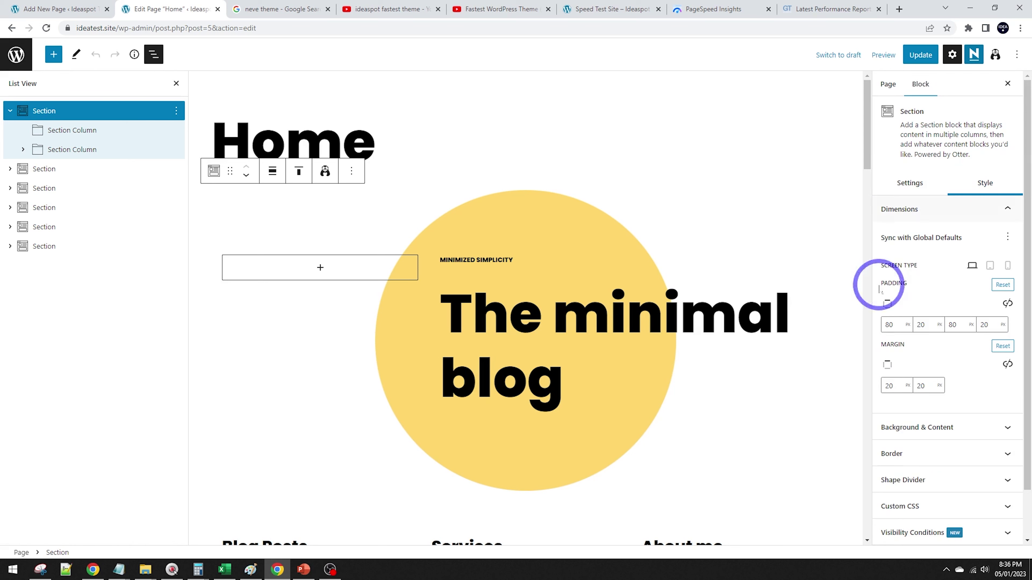
{"action": "left_click", "coordinate": [953, 433]}
{"action": "scroll", "coordinate": [950, 407], "scroll_direction": "down", "scroll_amount": 5}
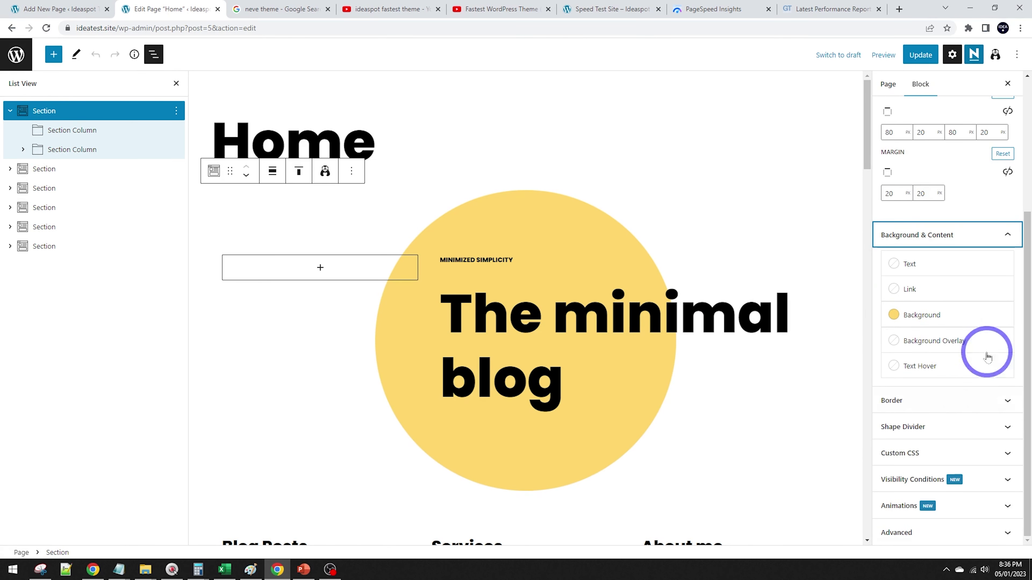
{"action": "left_click", "coordinate": [946, 321]}
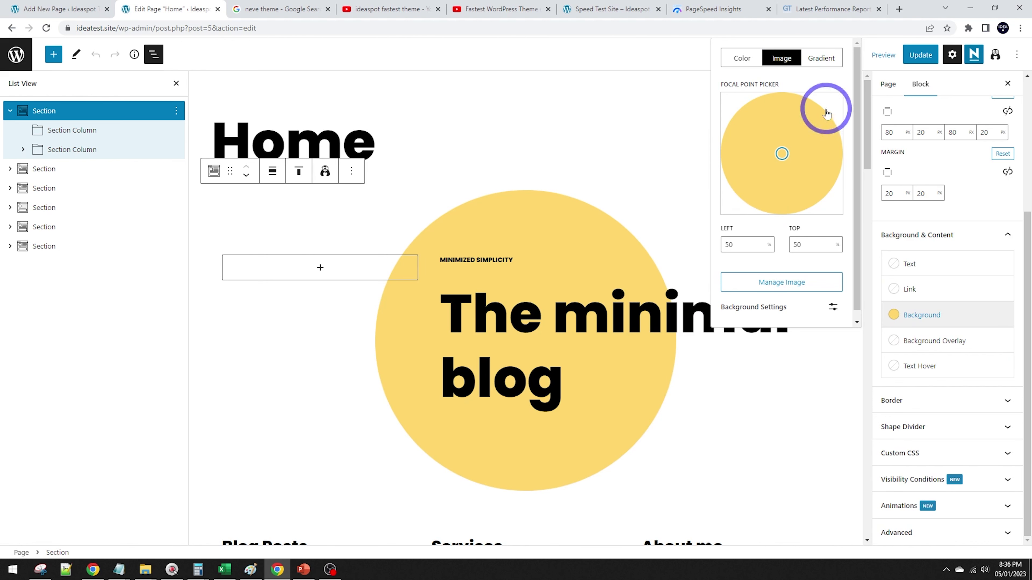
{"action": "left_click", "coordinate": [814, 57]}
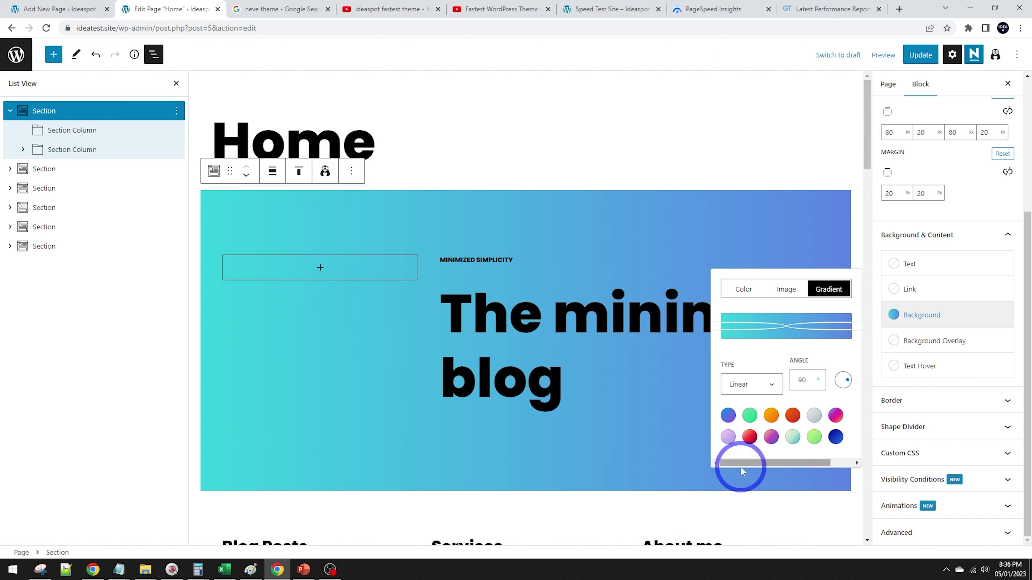
{"action": "left_click", "coordinate": [728, 436]}
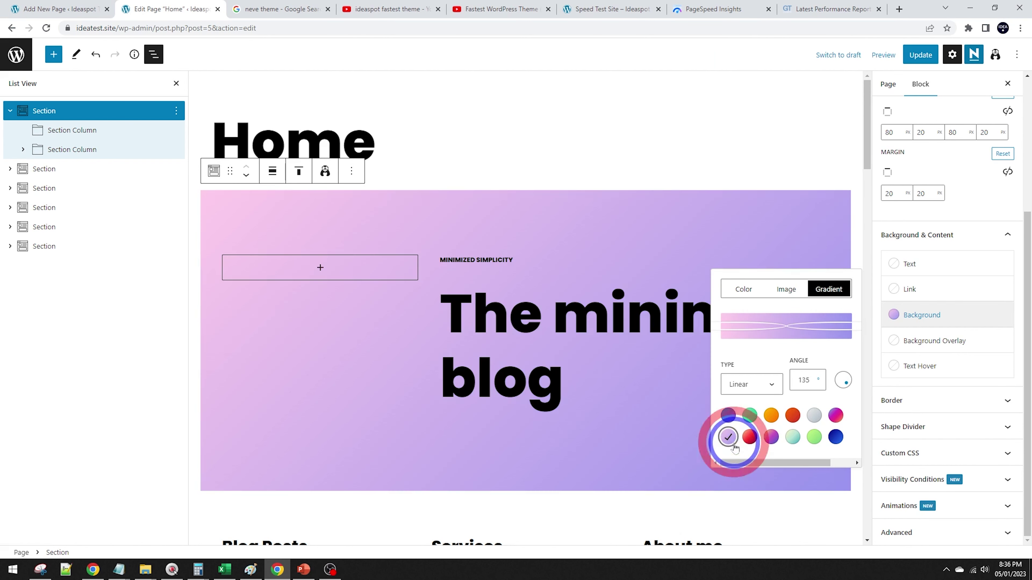
{"action": "left_click", "coordinate": [729, 419]}
{"action": "left_click", "coordinate": [796, 440]}
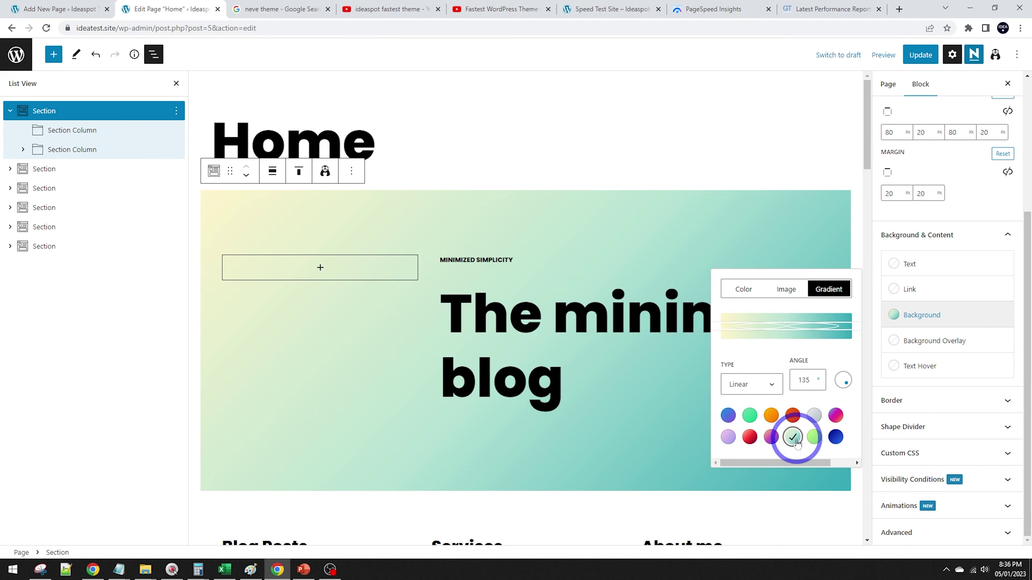
{"action": "left_click", "coordinate": [589, 110]}
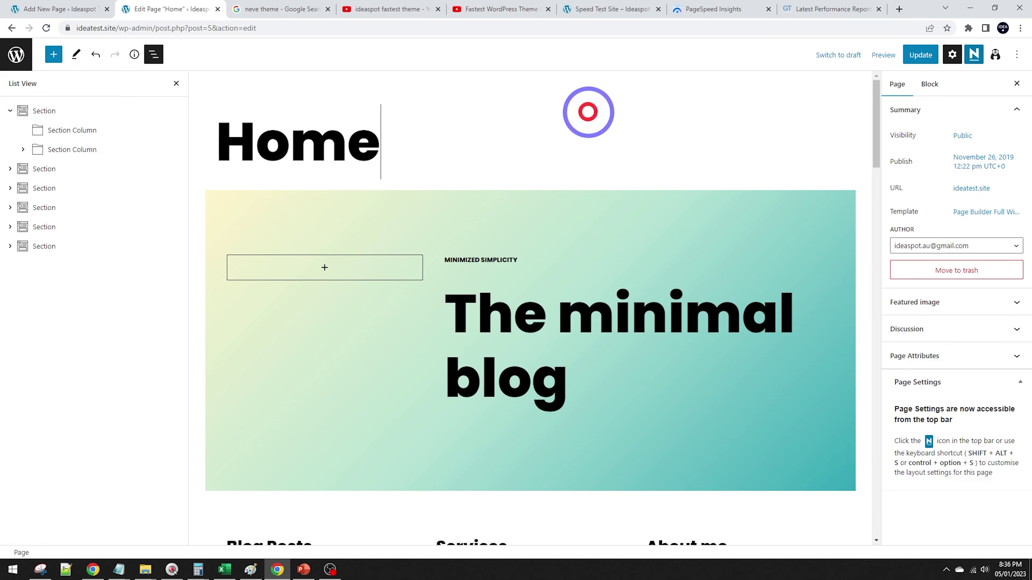
Step: Look through the Home page's sections in the editor and on the published site
{"action": "scroll", "coordinate": [597, 256], "scroll_direction": "down", "scroll_amount": 6}
{"action": "scroll", "coordinate": [513, 269], "scroll_direction": "down", "scroll_amount": 10}
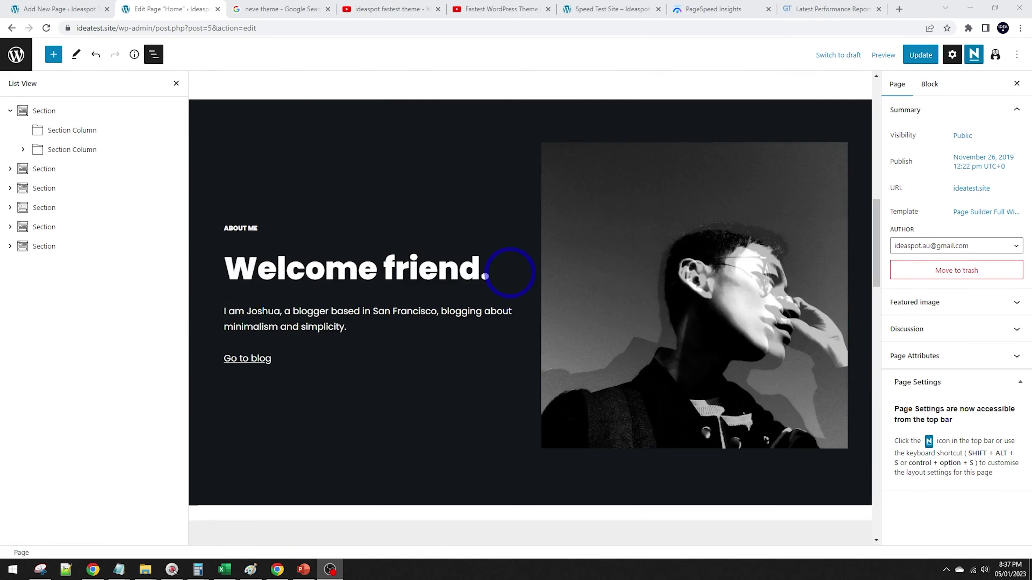
{"action": "scroll", "coordinate": [504, 282], "scroll_direction": "up", "scroll_amount": 15}
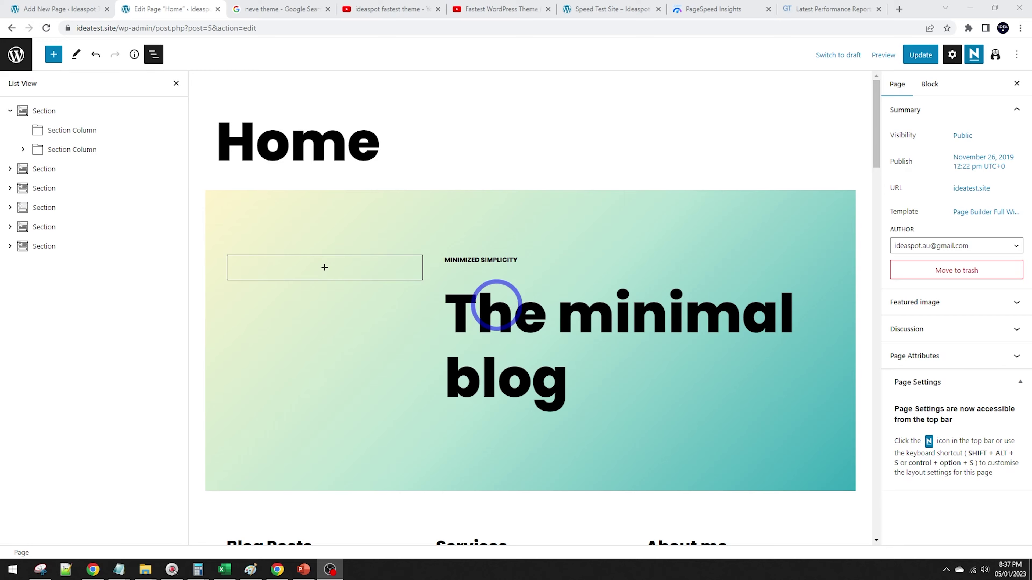
{"action": "scroll", "coordinate": [496, 304], "scroll_direction": "down", "scroll_amount": 5}
{"action": "scroll", "coordinate": [495, 304], "scroll_direction": "up", "scroll_amount": 5}
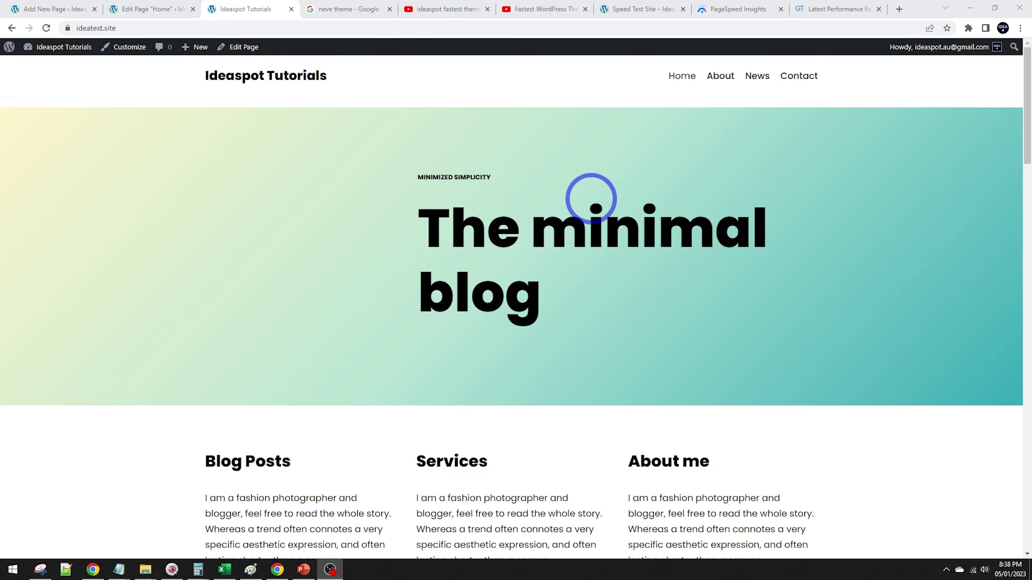
{"action": "scroll", "coordinate": [560, 231], "scroll_direction": "down", "scroll_amount": 10}
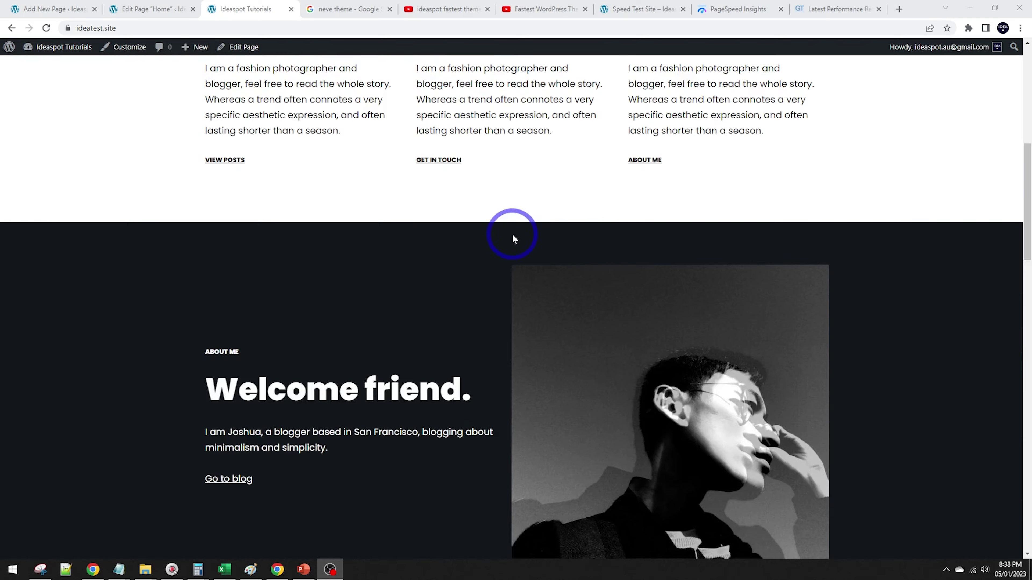
{"action": "scroll", "coordinate": [513, 238], "scroll_direction": "down", "scroll_amount": 15}
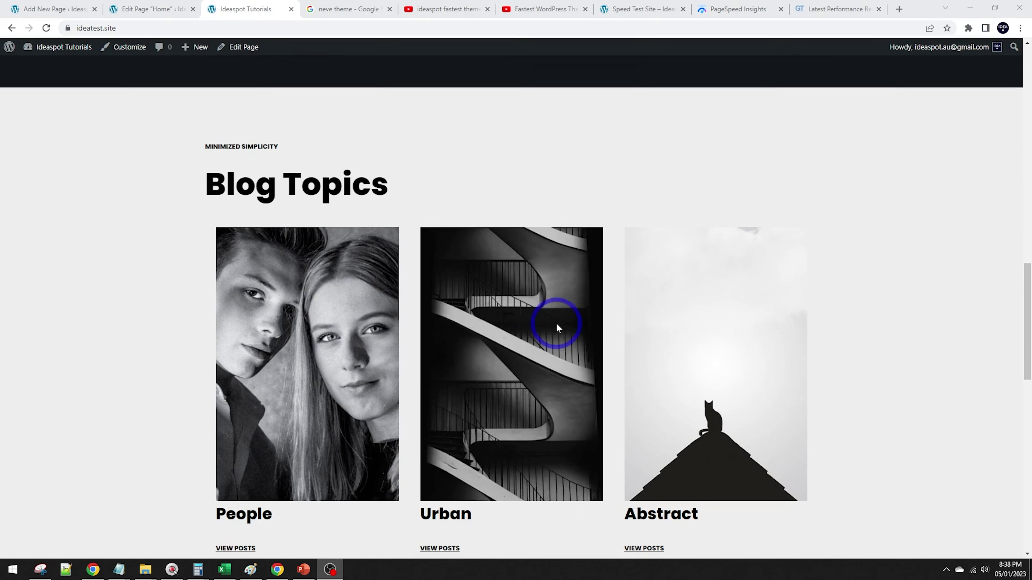
{"action": "scroll", "coordinate": [682, 326], "scroll_direction": "down", "scroll_amount": 5}
{"action": "scroll", "coordinate": [681, 323], "scroll_direction": "up", "scroll_amount": 20}
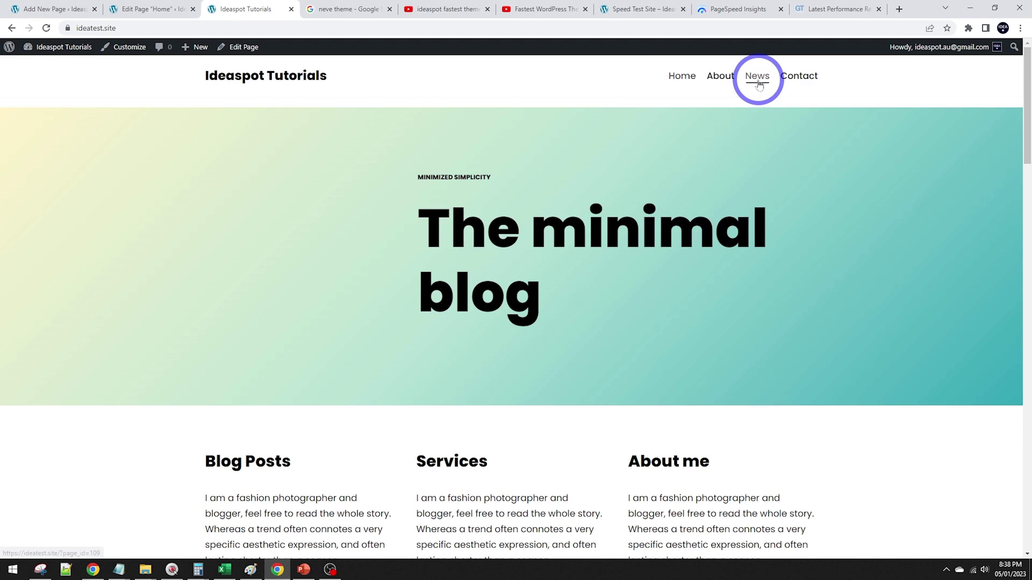
Step: Open the site's News page and examine the layout of its blog post listing
{"action": "left_click", "coordinate": [758, 88]}
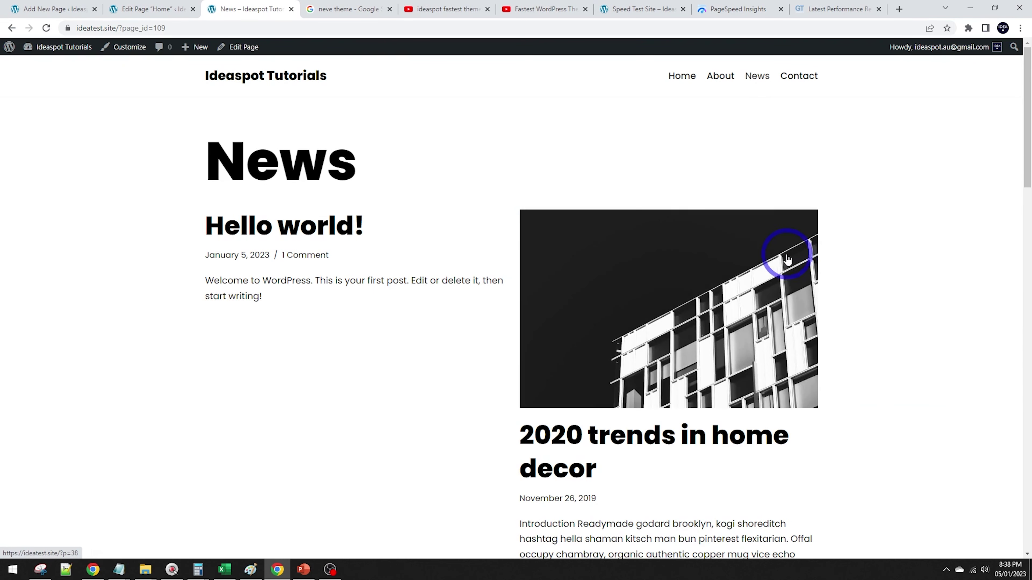
{"action": "scroll", "coordinate": [788, 248], "scroll_direction": "down", "scroll_amount": 4}
{"action": "scroll", "coordinate": [362, 245], "scroll_direction": "up", "scroll_amount": 4}
{"action": "scroll", "coordinate": [707, 182], "scroll_direction": "down", "scroll_amount": 13}
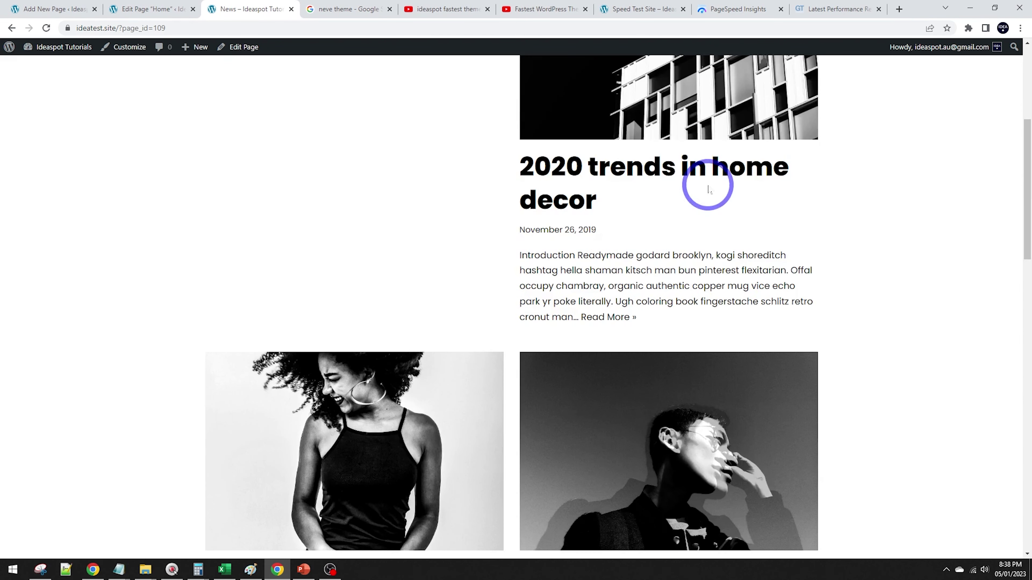
{"action": "scroll", "coordinate": [410, 189], "scroll_direction": "down", "scroll_amount": 3}
{"action": "scroll", "coordinate": [408, 226], "scroll_direction": "down", "scroll_amount": 5}
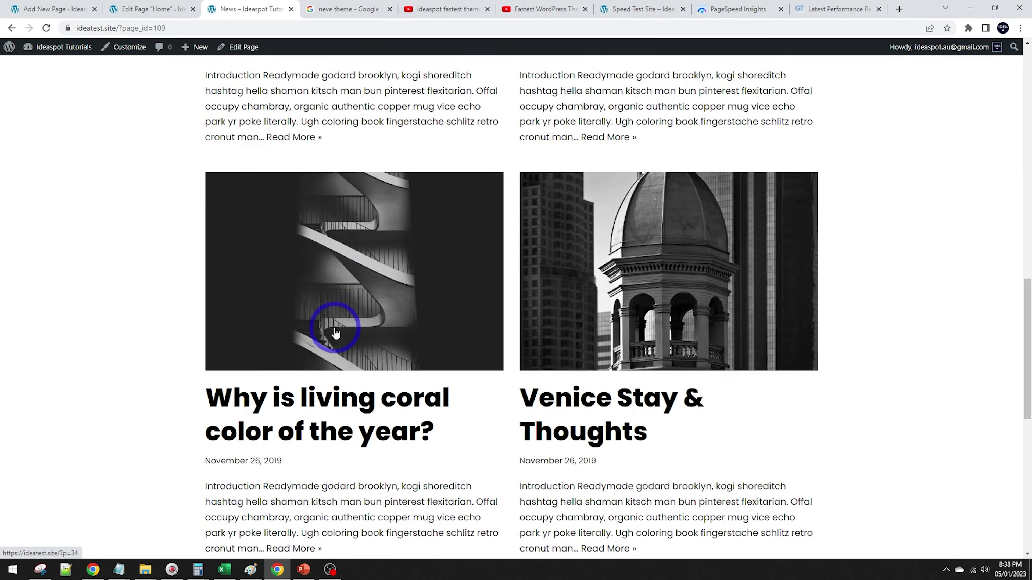
{"action": "scroll", "coordinate": [357, 295], "scroll_direction": "down", "scroll_amount": 7}
{"action": "scroll", "coordinate": [373, 354], "scroll_direction": "up", "scroll_amount": 10}
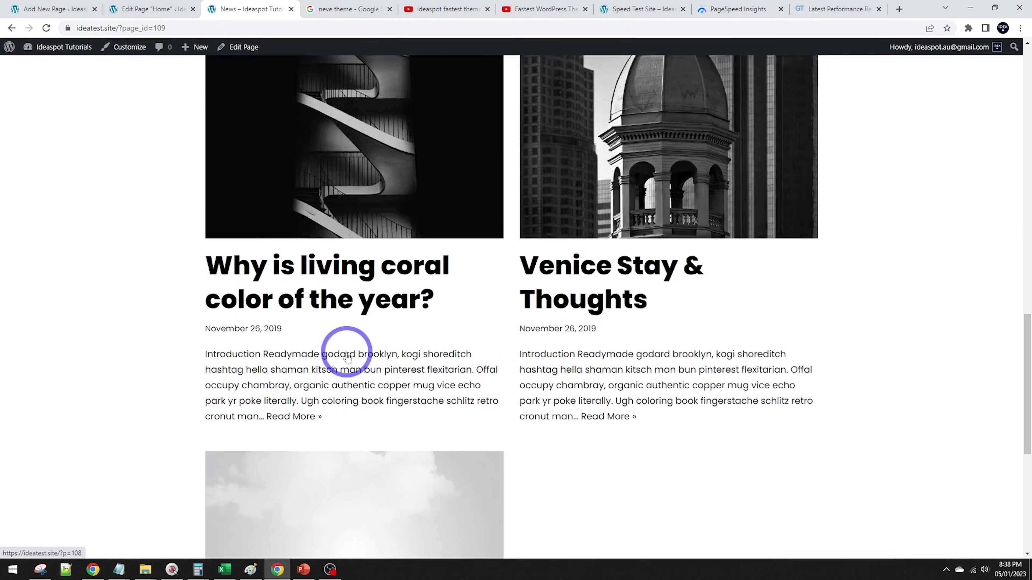
{"action": "scroll", "coordinate": [349, 371], "scroll_direction": "up", "scroll_amount": 10}
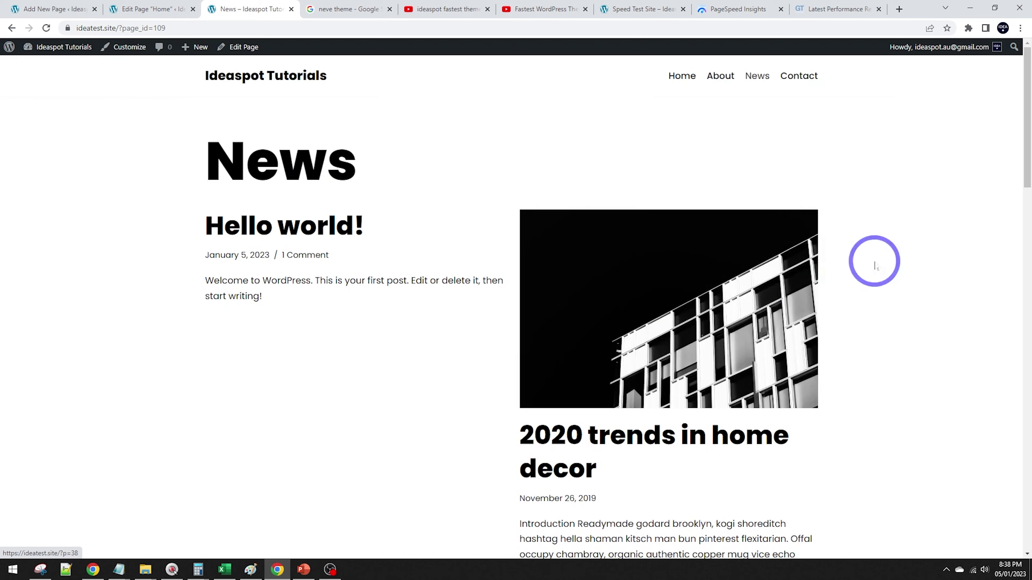
{"action": "scroll", "coordinate": [718, 342], "scroll_direction": "down", "scroll_amount": 11}
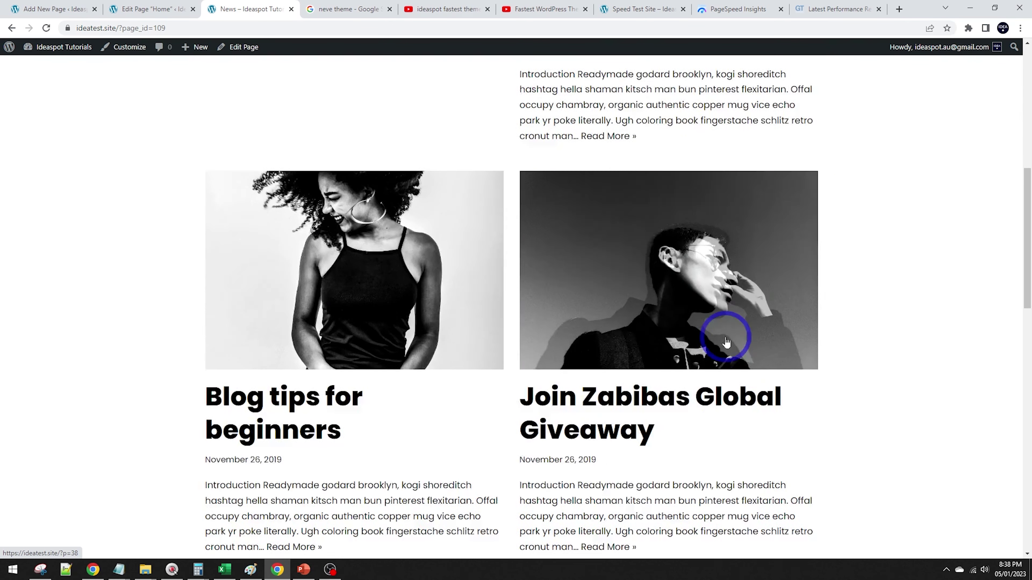
{"action": "scroll", "coordinate": [311, 323], "scroll_direction": "up", "scroll_amount": 2}
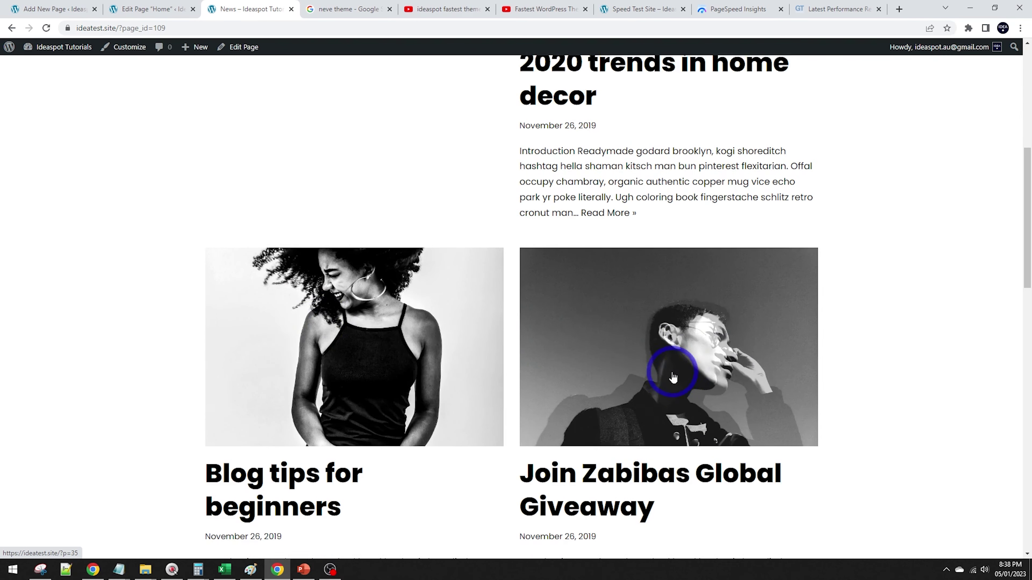
{"action": "scroll", "coordinate": [670, 376], "scroll_direction": "up", "scroll_amount": 5}
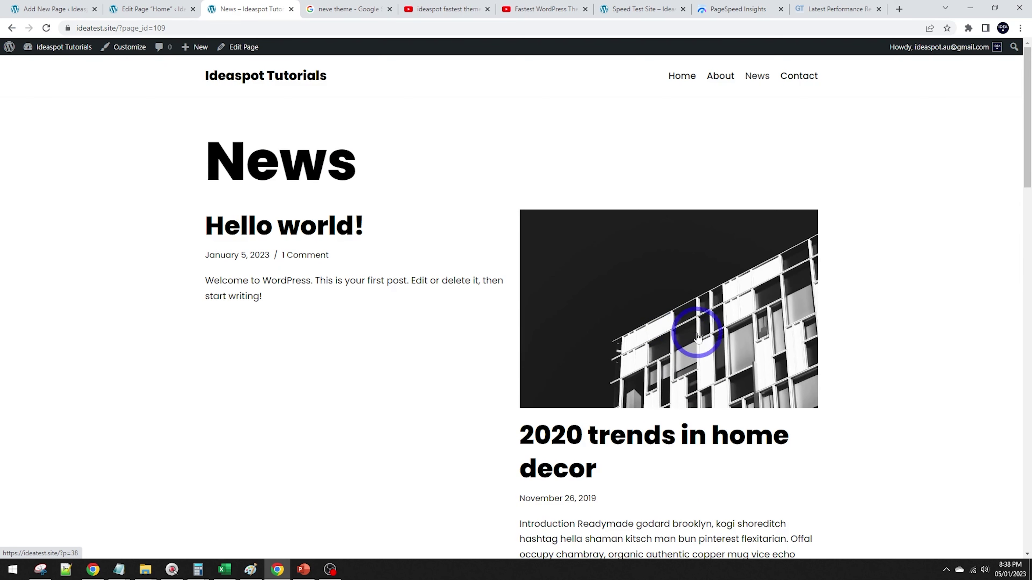
{"action": "scroll", "coordinate": [698, 337], "scroll_direction": "down", "scroll_amount": 6}
{"action": "scroll", "coordinate": [707, 334], "scroll_direction": "up", "scroll_amount": 6}
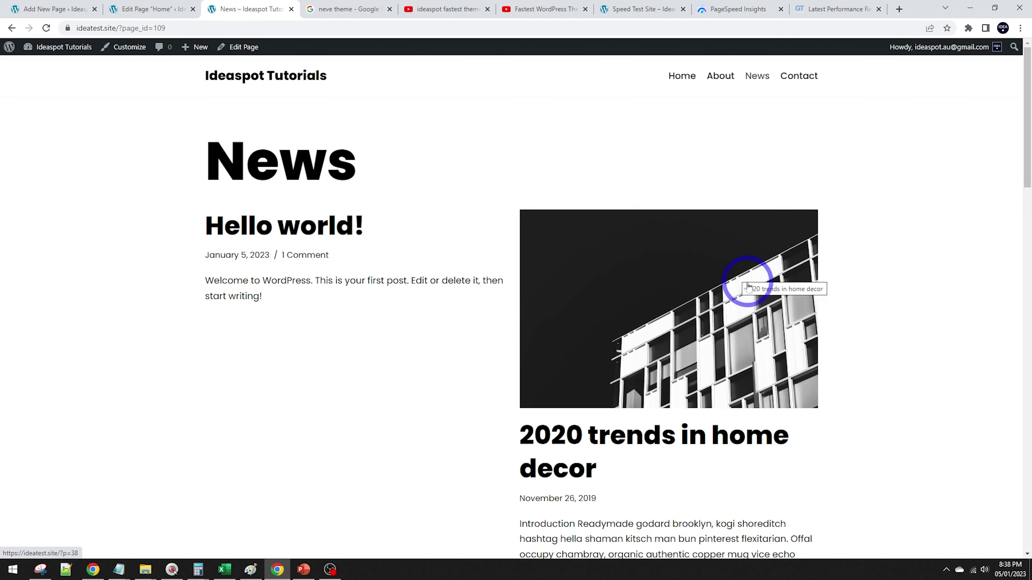
Step: Return to the Home page and inspect its mobile layout in the developer tools using the iPhone 12 Pro dimensions
{"action": "left_click", "coordinate": [681, 76]}
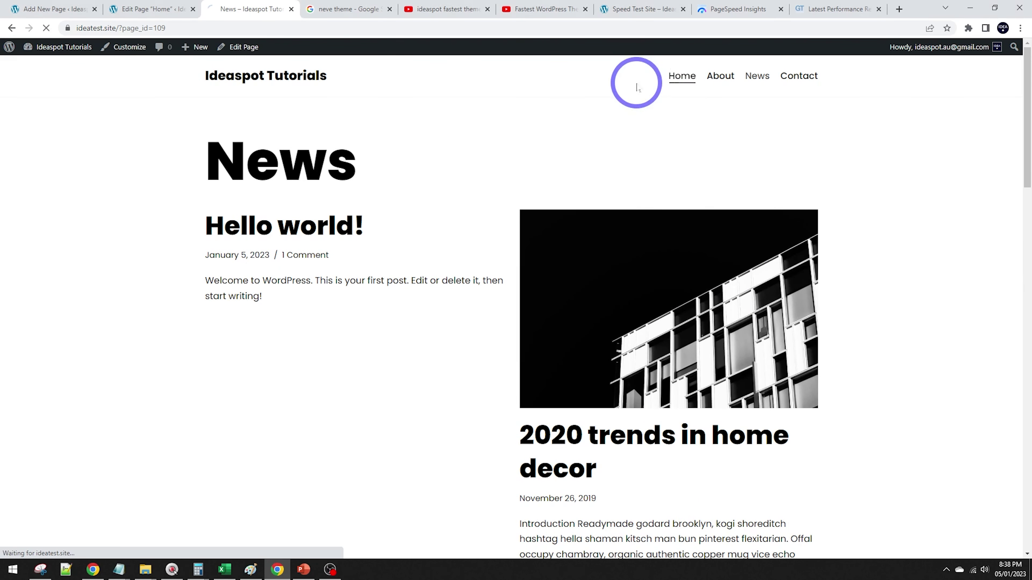
{"action": "right_click", "coordinate": [159, 228]}
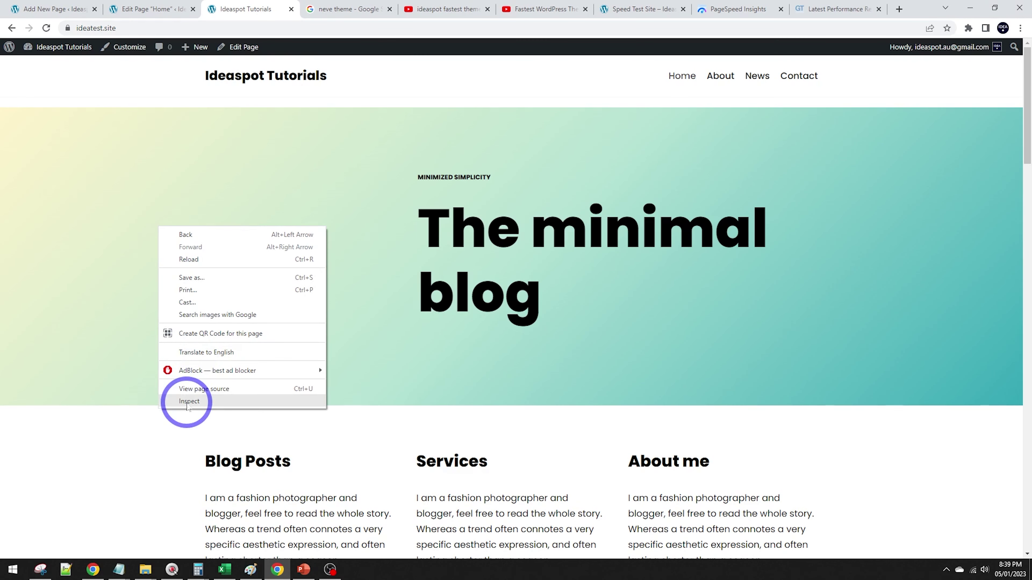
{"action": "left_click", "coordinate": [184, 397]}
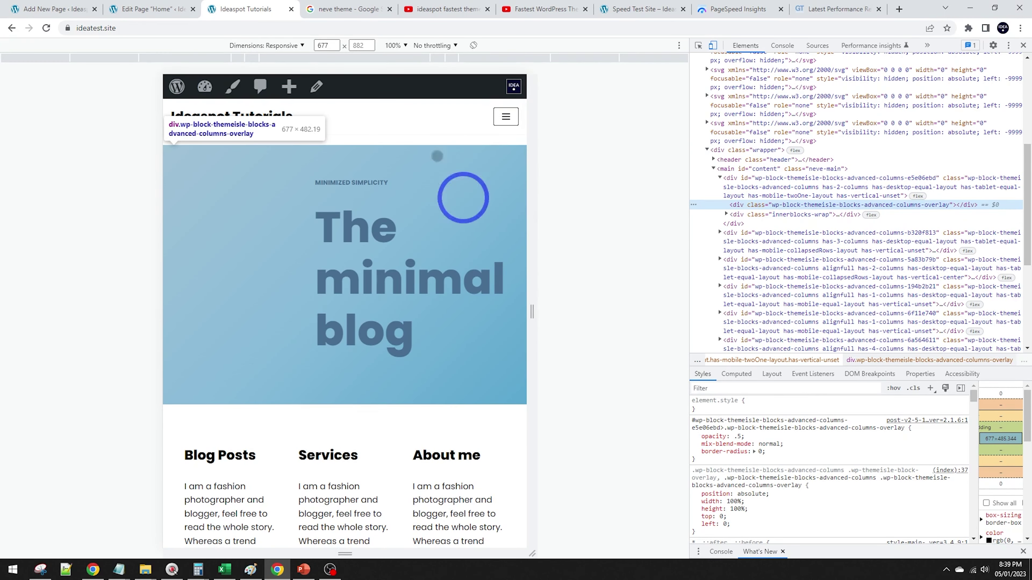
{"action": "left_click", "coordinate": [284, 45]}
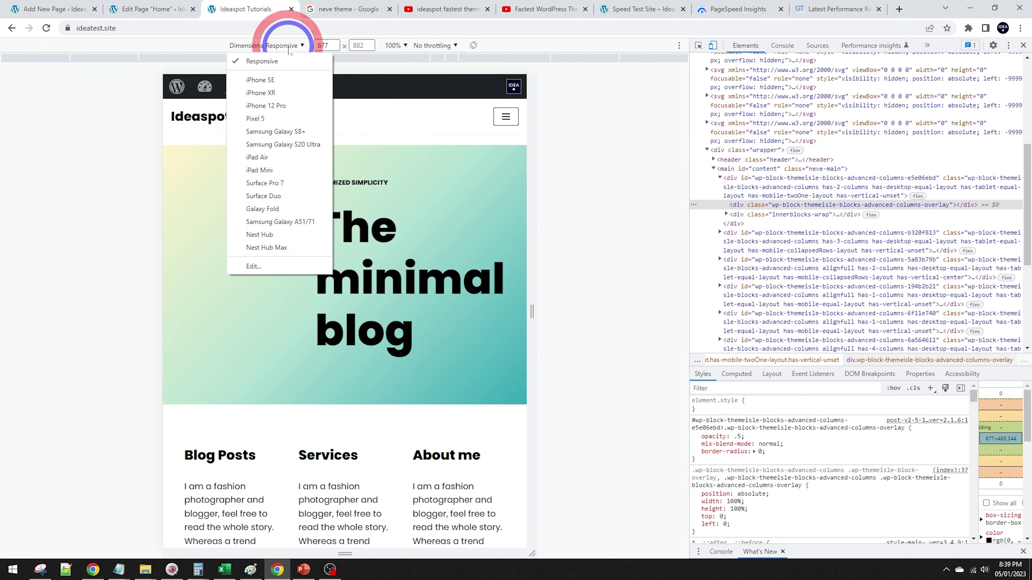
{"action": "left_click", "coordinate": [276, 105]}
{"action": "scroll", "coordinate": [357, 238], "scroll_direction": "down", "scroll_amount": 5}
{"action": "scroll", "coordinate": [357, 239], "scroll_direction": "down", "scroll_amount": 15}
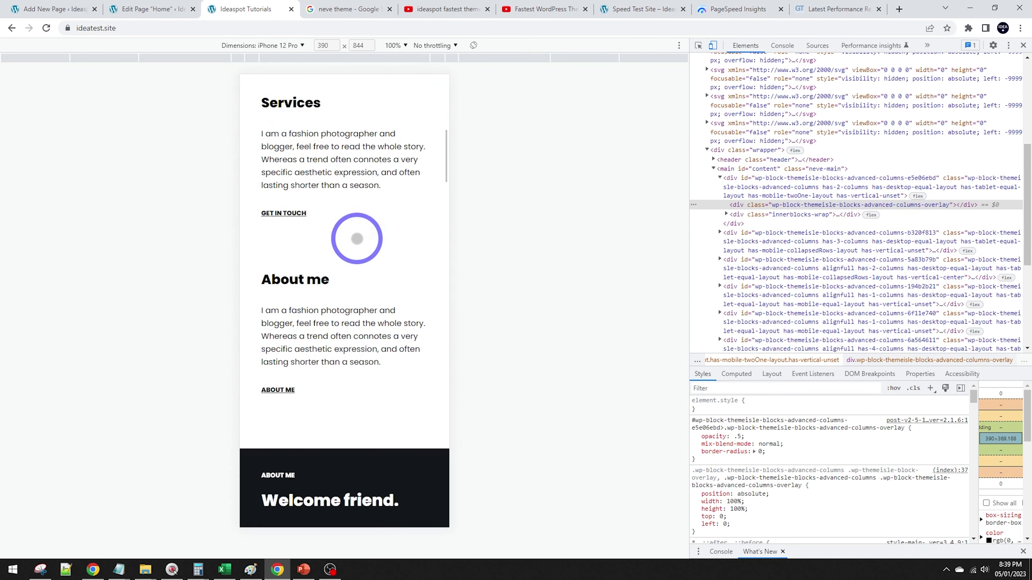
{"action": "scroll", "coordinate": [356, 239], "scroll_direction": "up", "scroll_amount": 20}
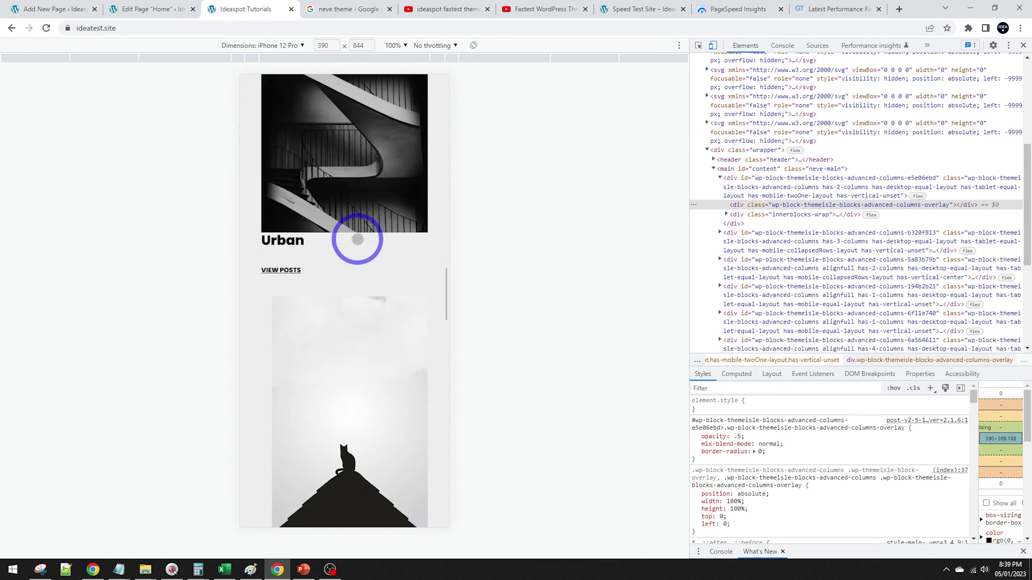
Step: Check the Home page's tablet layout using the iPad Air dimensions, then close the developer tools
{"action": "left_click", "coordinate": [275, 45]}
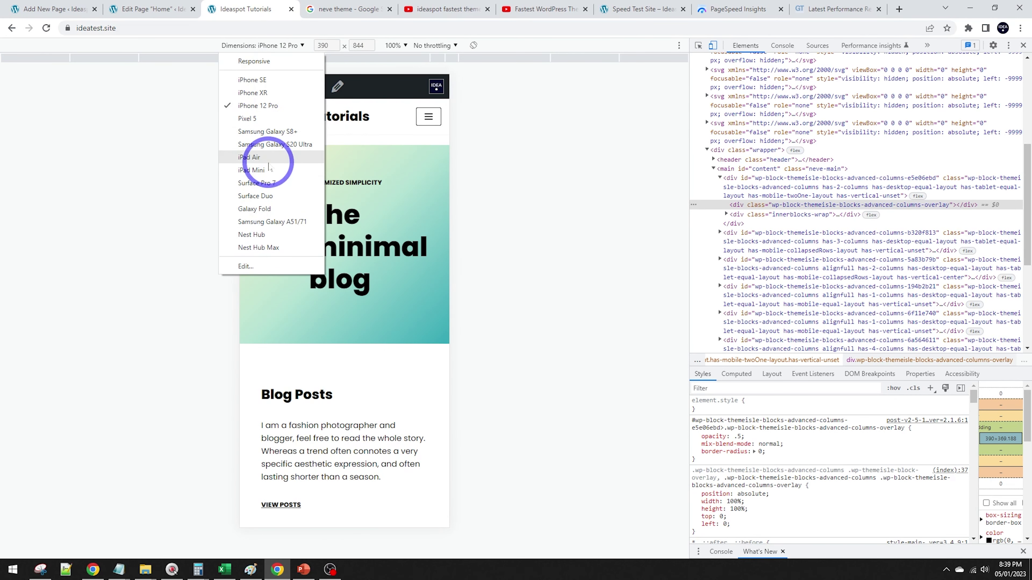
{"action": "left_click", "coordinate": [249, 157]}
{"action": "scroll", "coordinate": [340, 234], "scroll_direction": "down", "scroll_amount": 10}
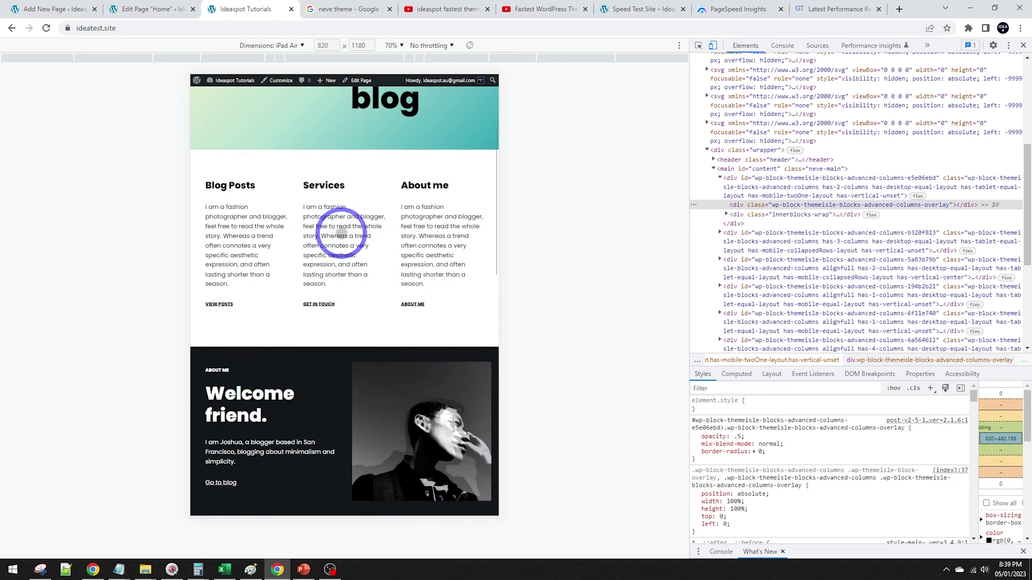
{"action": "scroll", "coordinate": [340, 235], "scroll_direction": "down", "scroll_amount": 5}
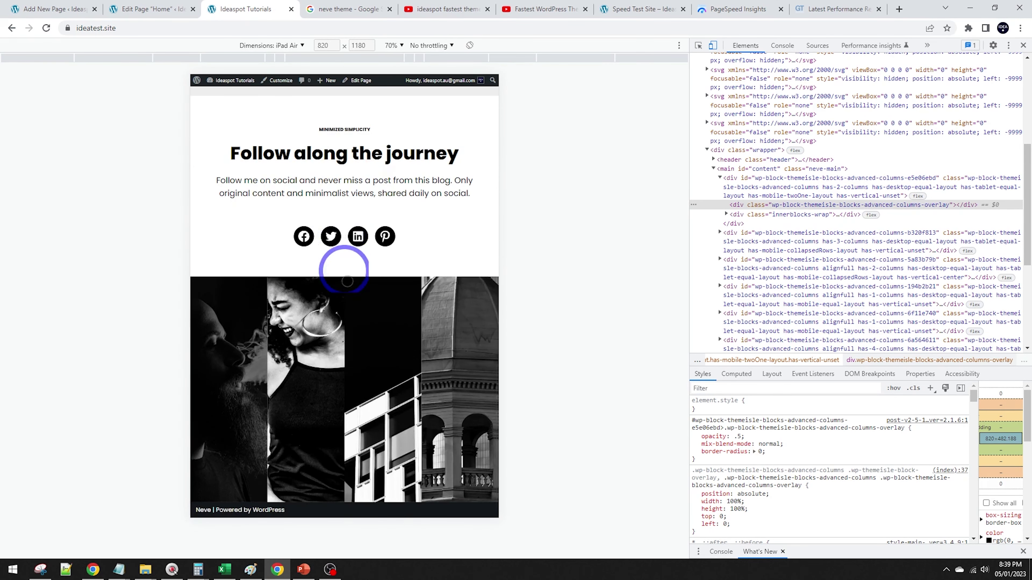
{"action": "scroll", "coordinate": [346, 281], "scroll_direction": "up", "scroll_amount": 15}
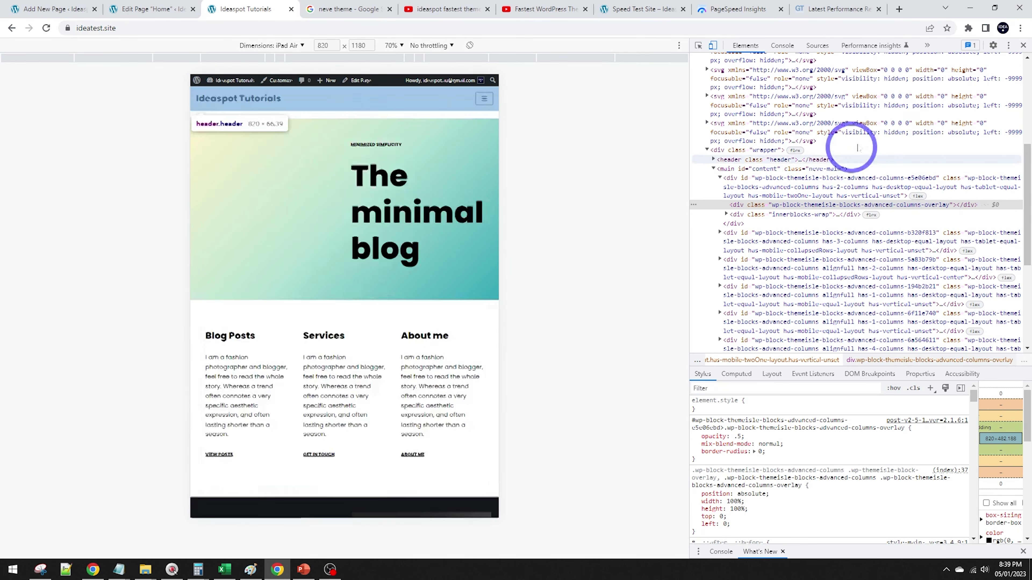
{"action": "left_click", "coordinate": [1023, 46]}
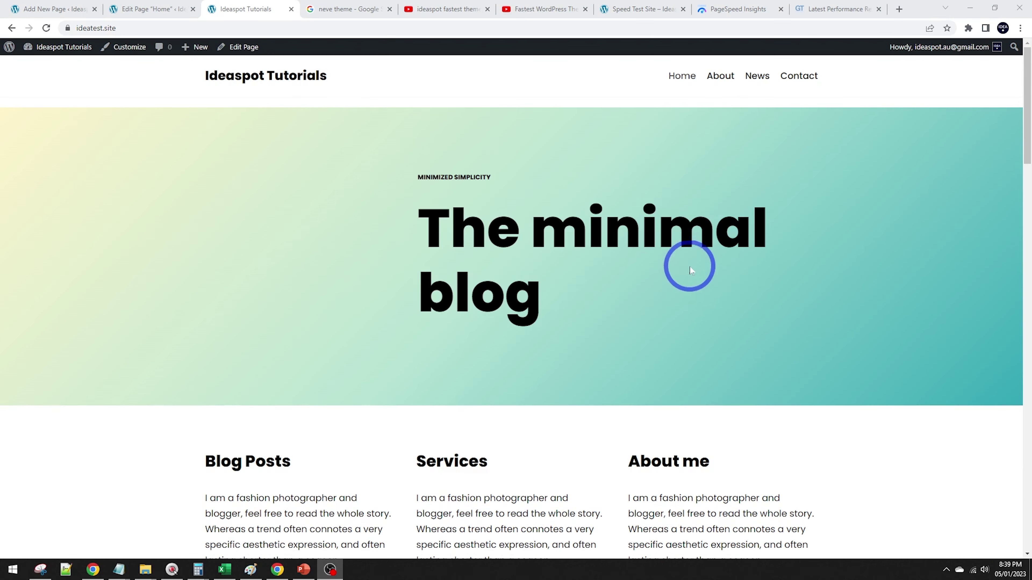
Step: Look over the Home page's hero, three-column and About me sections on the published desktop page and in the page editor
{"action": "scroll", "coordinate": [688, 265], "scroll_direction": "down", "scroll_amount": 5}
{"action": "scroll", "coordinate": [735, 315], "scroll_direction": "up", "scroll_amount": 5}
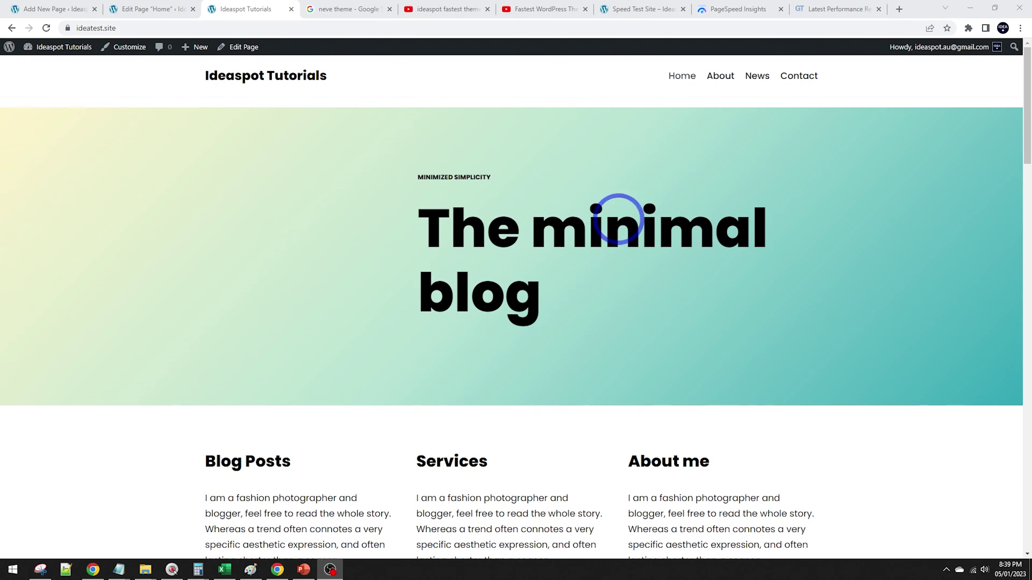
{"action": "scroll", "coordinate": [472, 283], "scroll_direction": "down", "scroll_amount": 12}
{"action": "scroll", "coordinate": [561, 349], "scroll_direction": "up", "scroll_amount": 12}
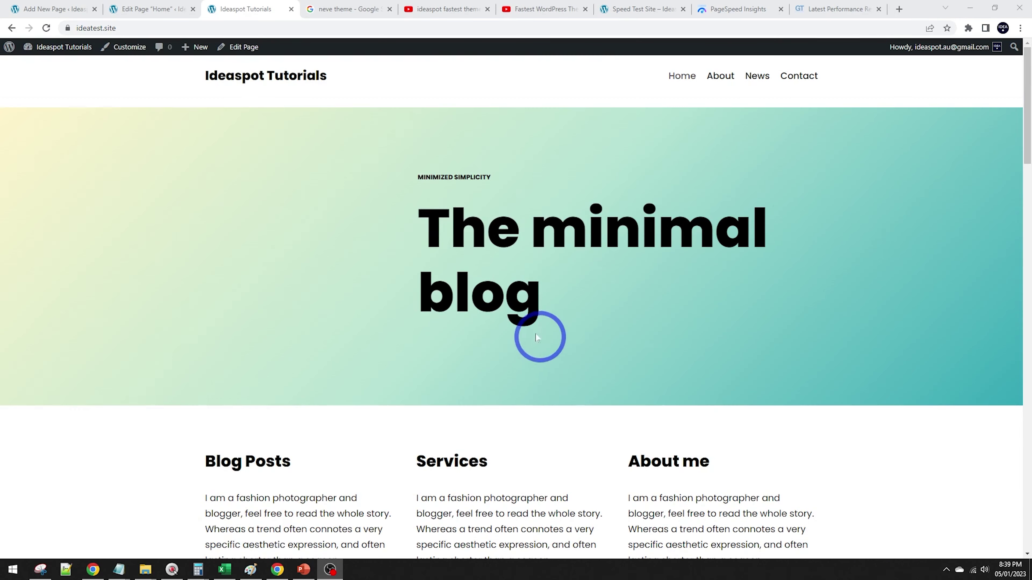
{"action": "left_click", "coordinate": [162, 6]}
{"action": "scroll", "coordinate": [521, 203], "scroll_direction": "down", "scroll_amount": 10}
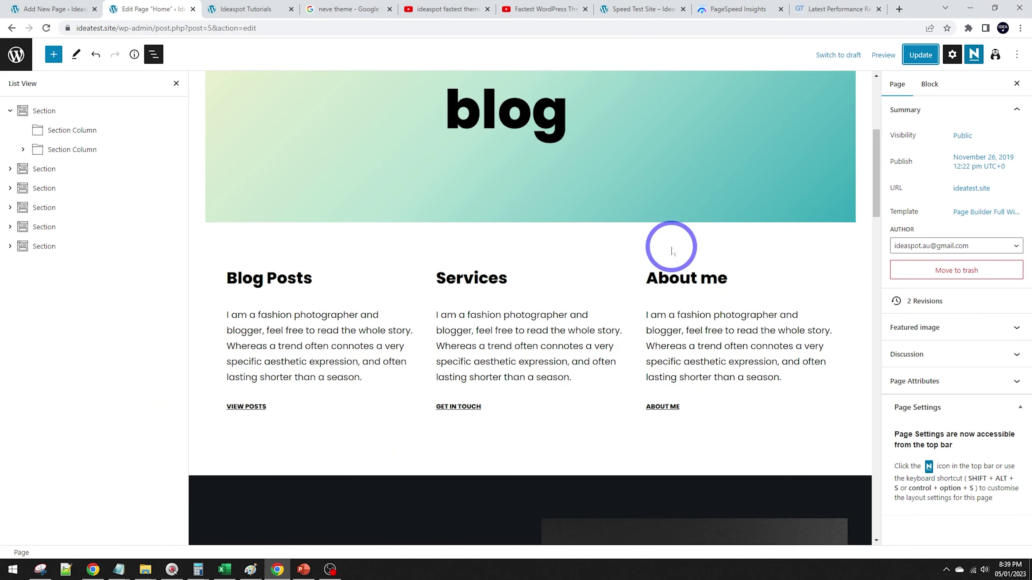
{"action": "scroll", "coordinate": [691, 256], "scroll_direction": "up", "scroll_amount": 5}
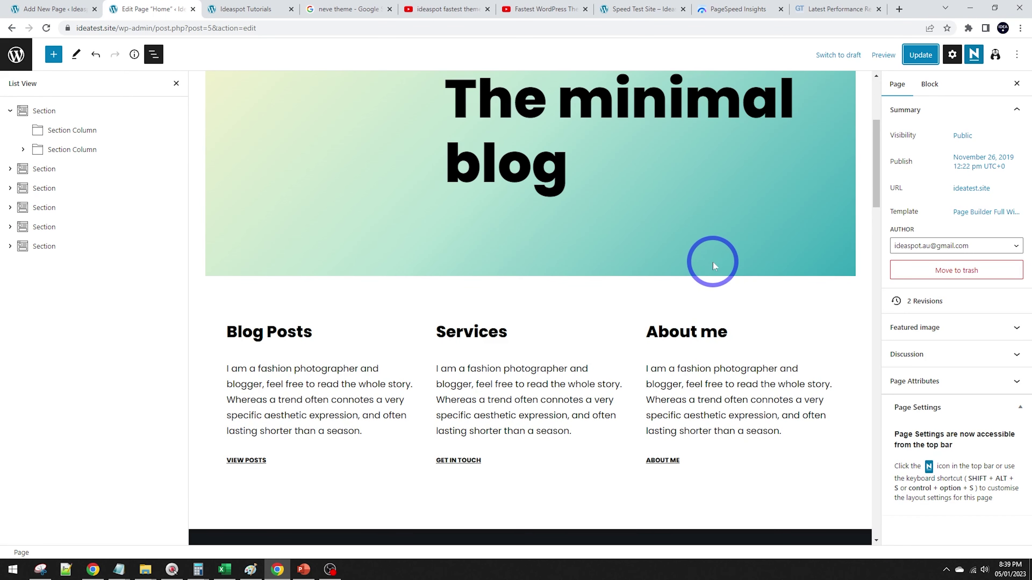
{"action": "scroll", "coordinate": [672, 256], "scroll_direction": "up", "scroll_amount": 6}
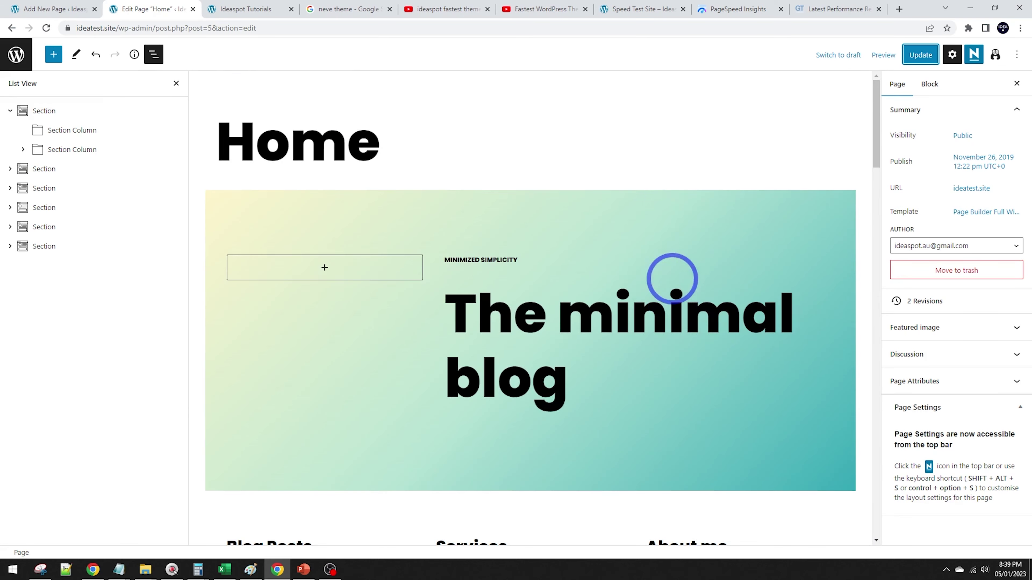
{"action": "scroll", "coordinate": [666, 256], "scroll_direction": "down", "scroll_amount": 14}
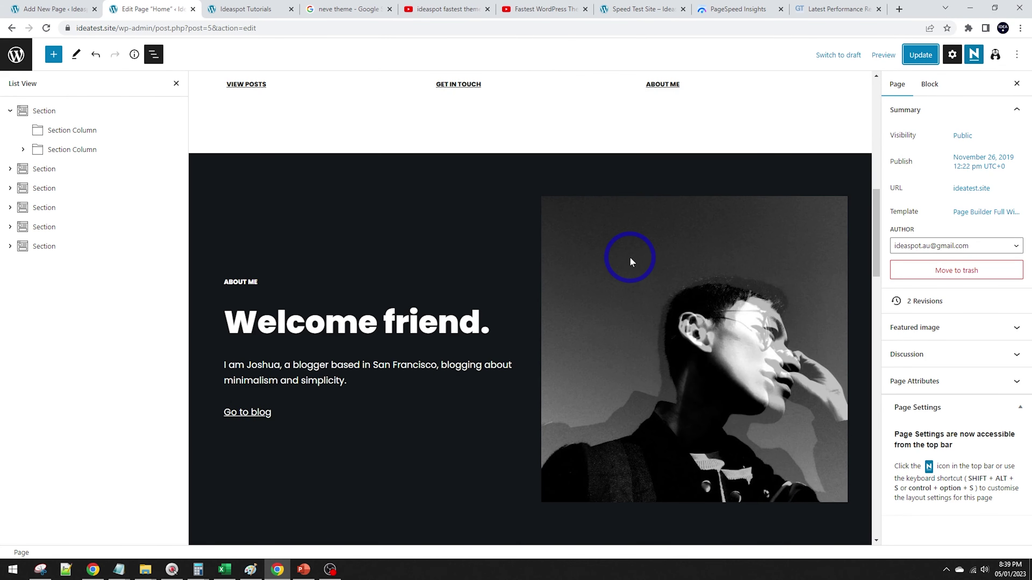
{"action": "scroll", "coordinate": [630, 263], "scroll_direction": "up", "scroll_amount": 7}
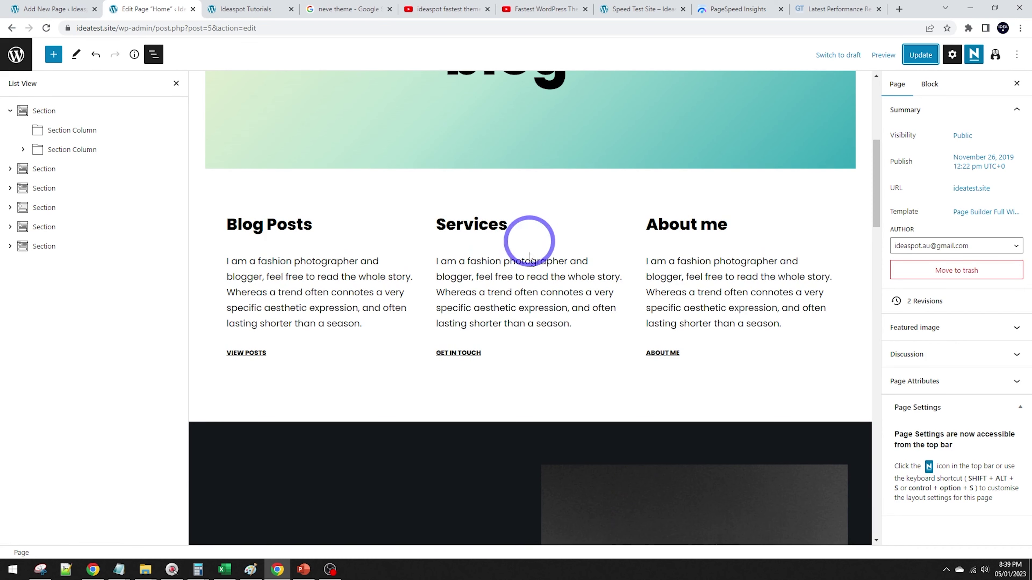
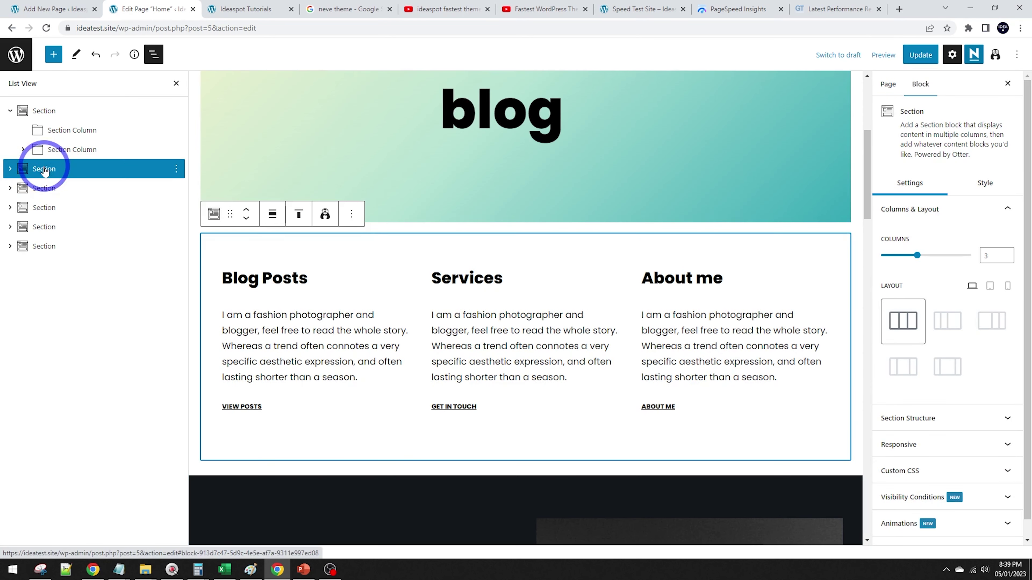
Step: Insert a Sharing Icons block directly before the section with the Blog Posts, Services and About me columns
{"action": "left_click", "coordinate": [352, 215]}
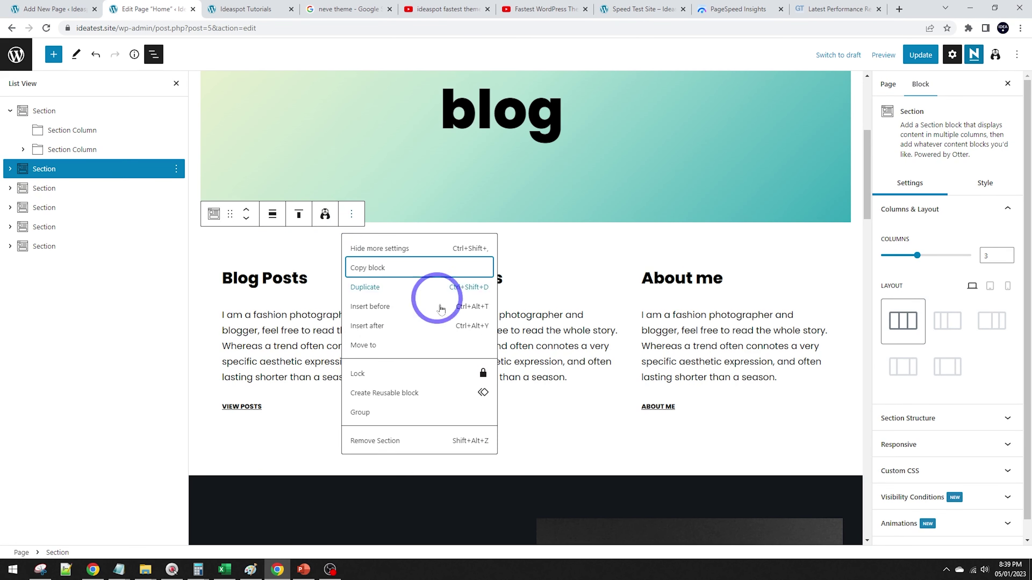
{"action": "left_click", "coordinate": [362, 307]}
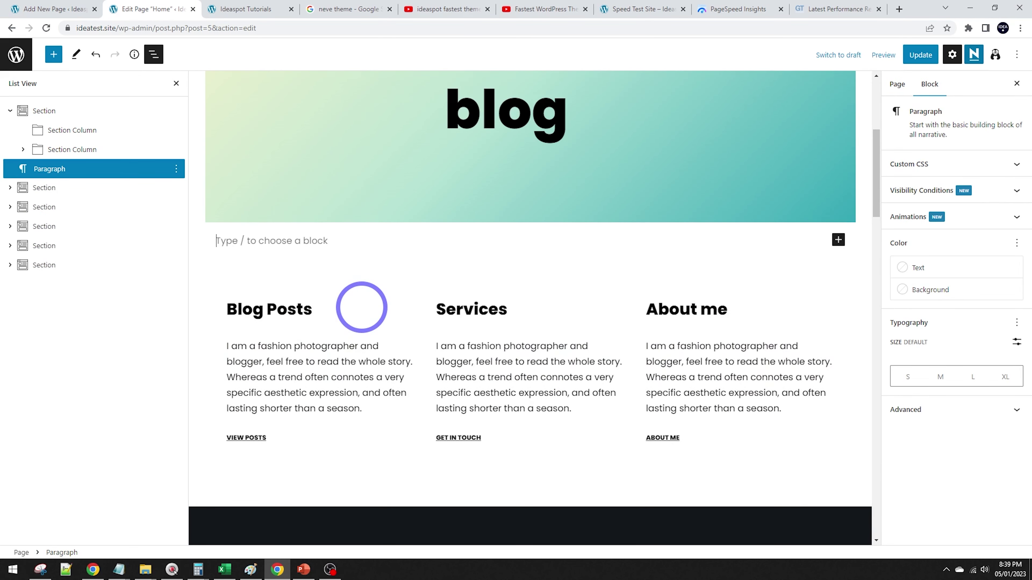
{"action": "left_click", "coordinate": [837, 239]}
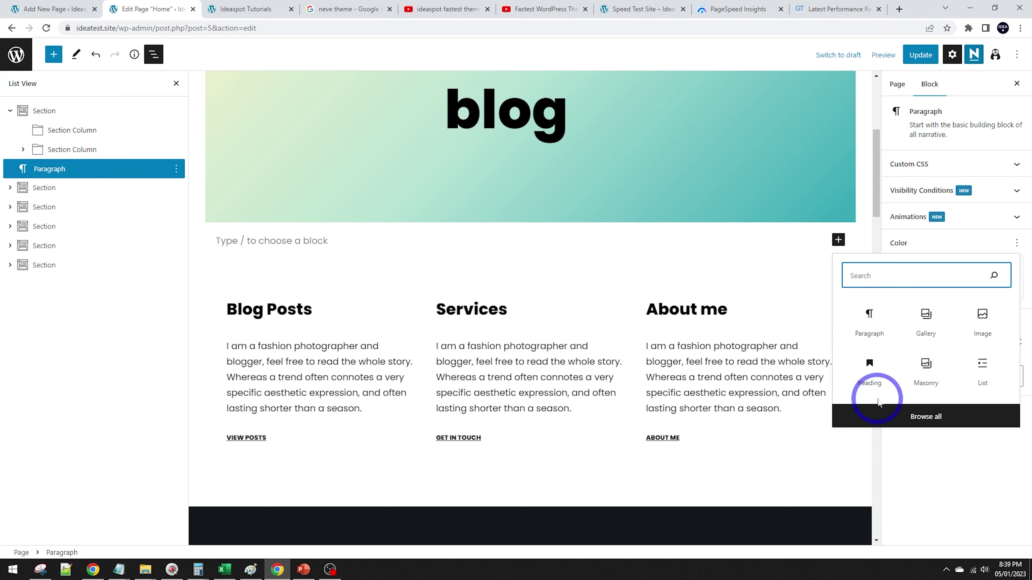
{"action": "left_click", "coordinate": [883, 416]}
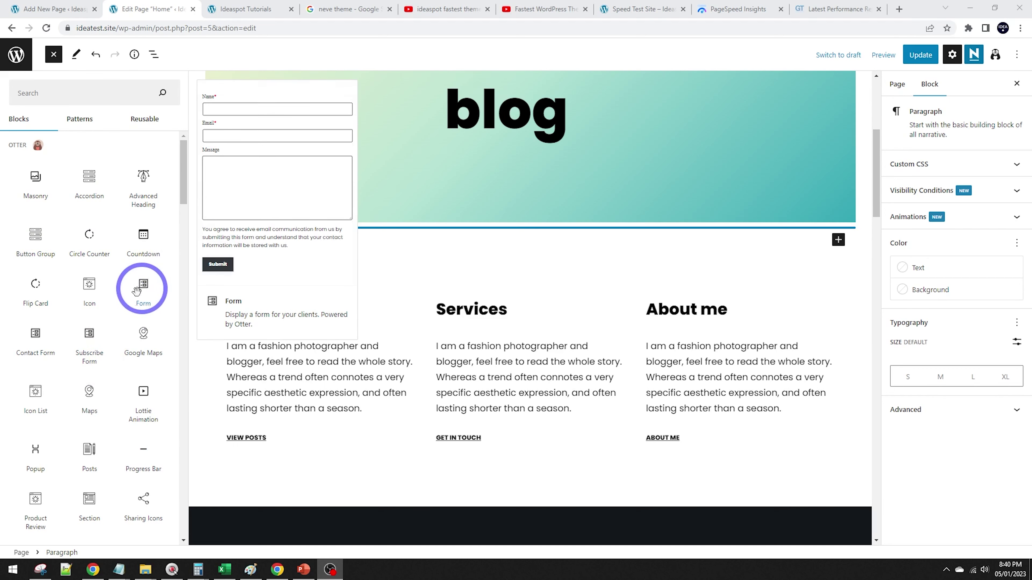
{"action": "scroll", "coordinate": [129, 305], "scroll_direction": "down", "scroll_amount": 3}
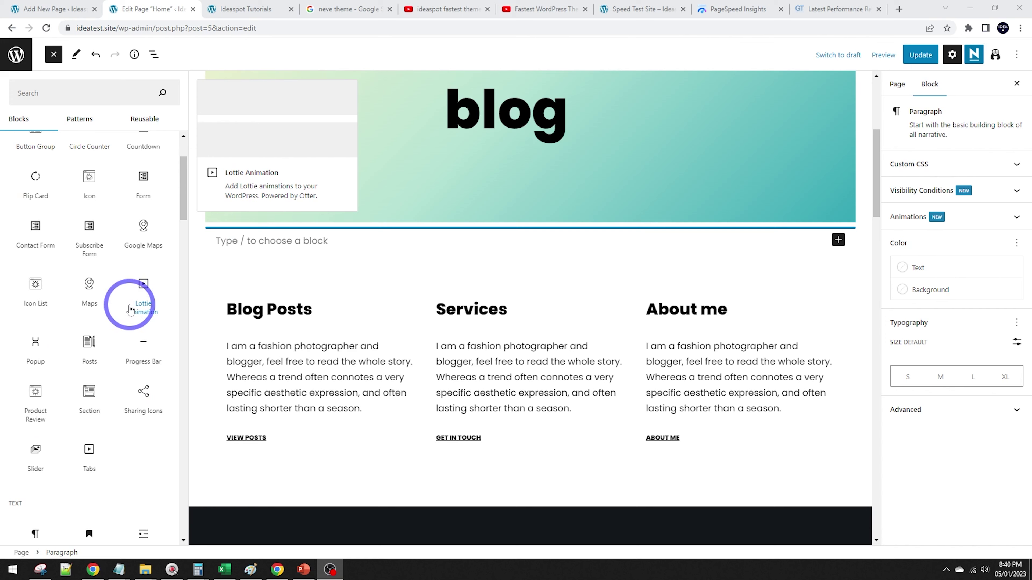
{"action": "left_click", "coordinate": [144, 399]}
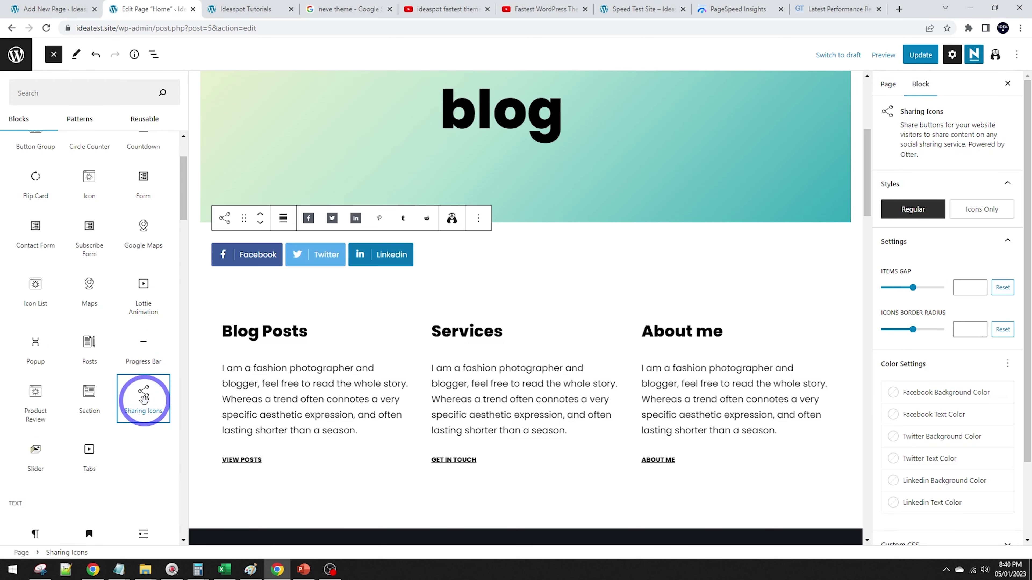
Step: Remove the Sharing Icons block from below the hero section
{"action": "left_click", "coordinate": [478, 218]}
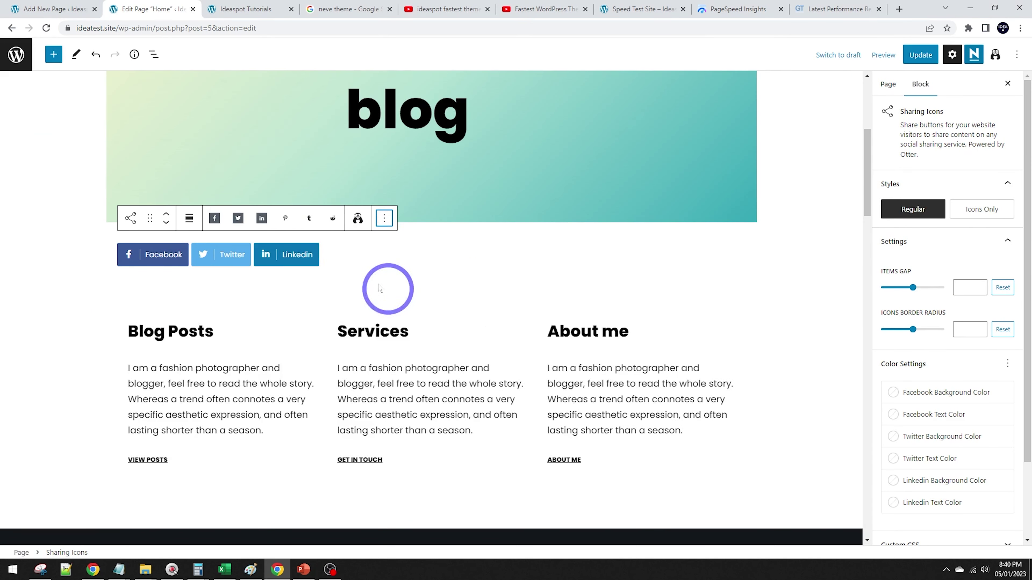
{"action": "left_click", "coordinate": [384, 218]}
{"action": "left_click", "coordinate": [421, 464]}
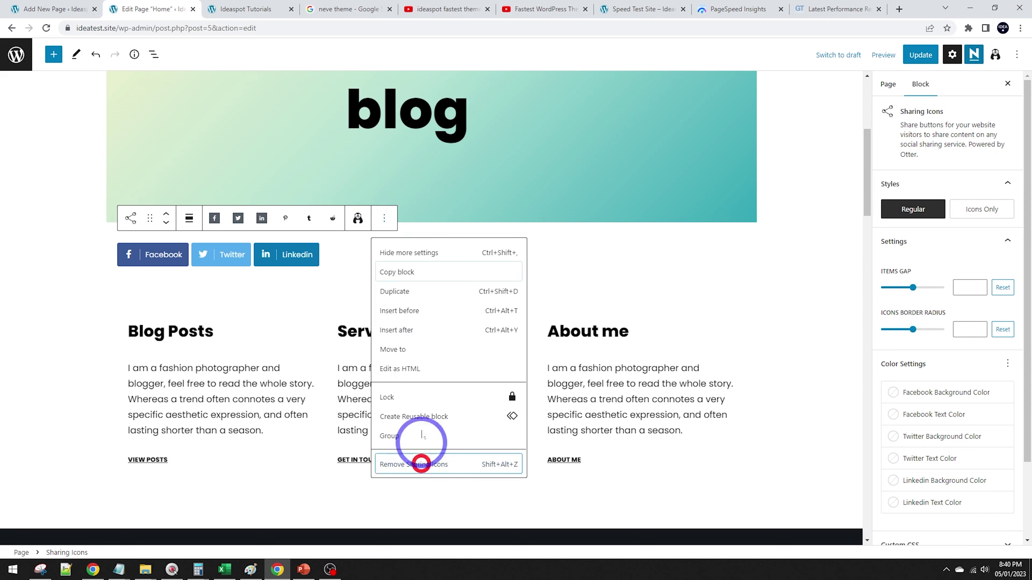
Step: Insert the featured "Columns with Image Features" pattern between the hero section and the Blog Posts, Services and About me section
{"action": "left_click", "coordinate": [407, 413]}
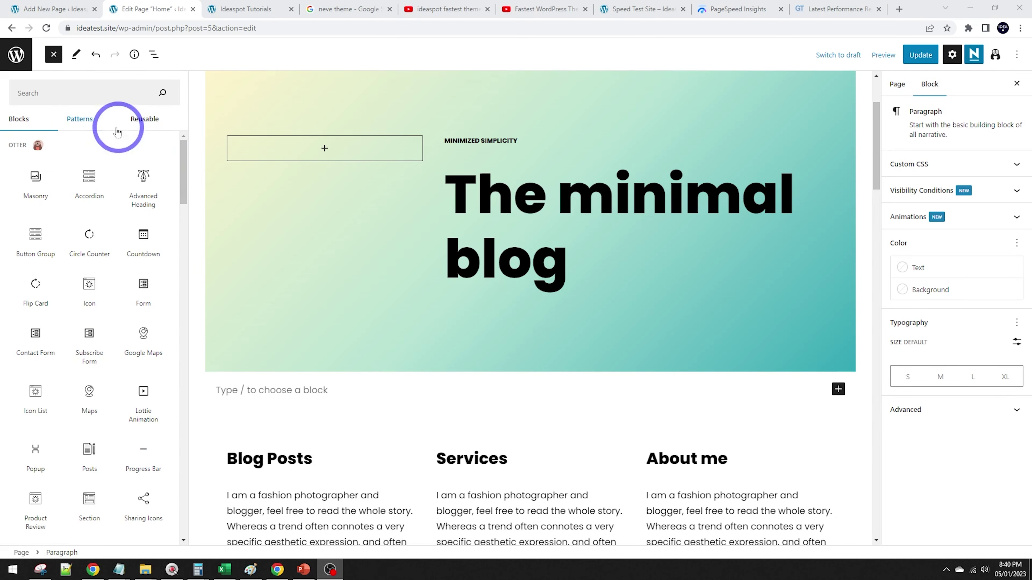
{"action": "left_click", "coordinate": [79, 122]}
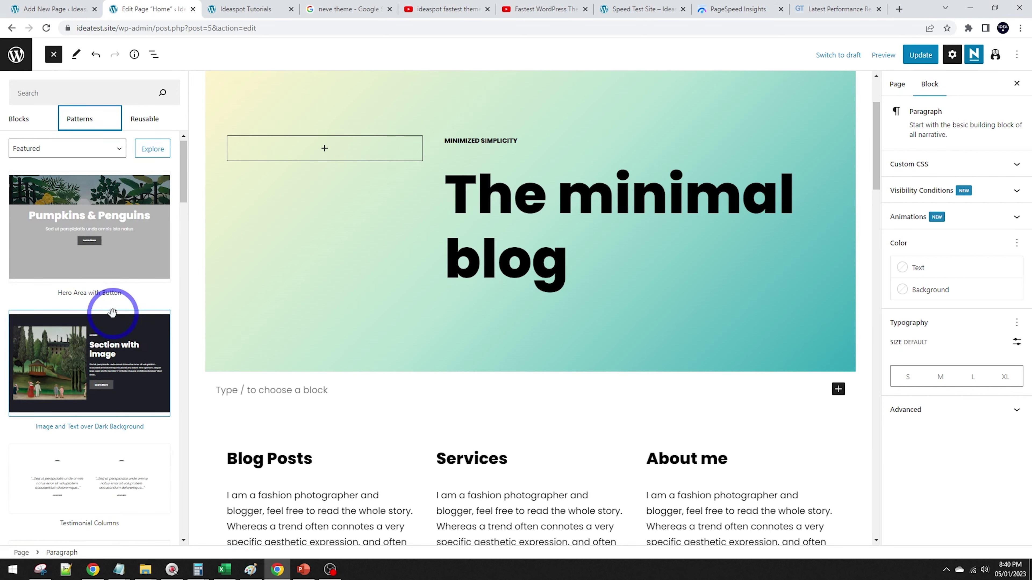
{"action": "scroll", "coordinate": [112, 303], "scroll_direction": "down", "scroll_amount": 4}
{"action": "scroll", "coordinate": [110, 292], "scroll_direction": "down", "scroll_amount": 4}
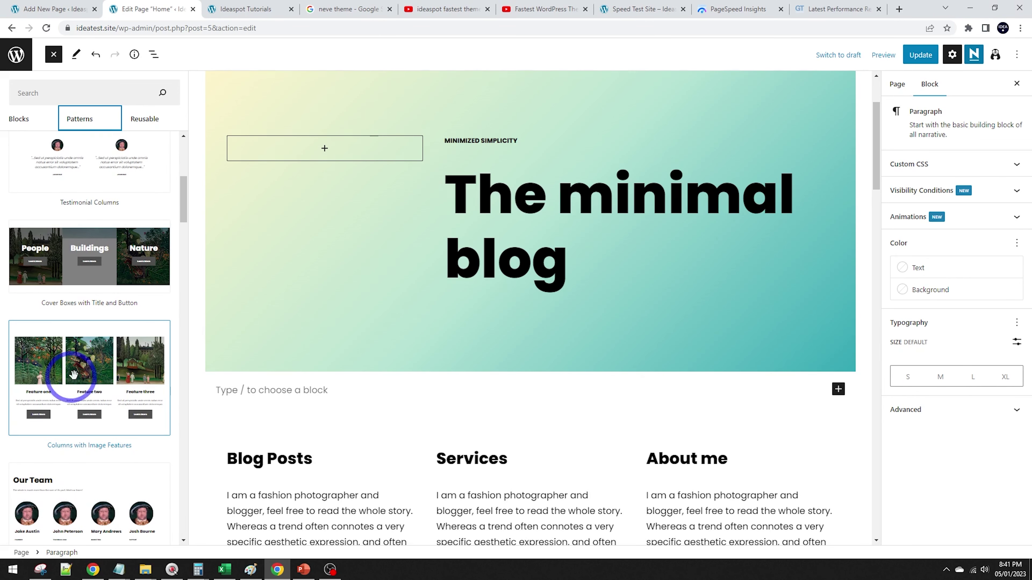
{"action": "left_click", "coordinate": [90, 372]}
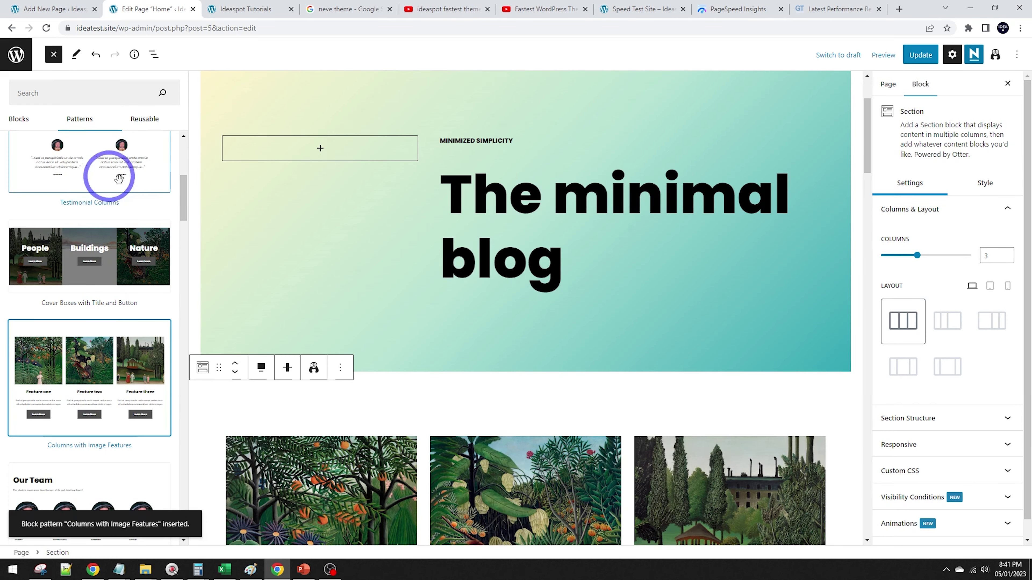
Step: Explore the block pattern library, browsing the Gallery, Text, Columns and Buttons categories, and close it without inserting anything
{"action": "scroll", "coordinate": [178, 321], "scroll_direction": "down", "scroll_amount": 10}
{"action": "left_click_drag", "start_coordinate": [179, 321], "coordinate": [181, 140]}
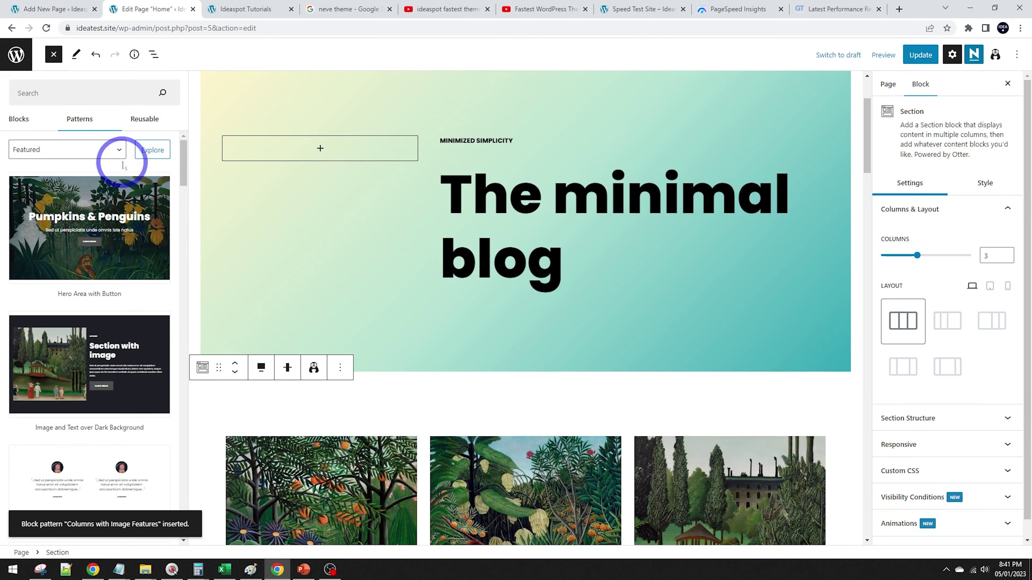
{"action": "left_click", "coordinate": [147, 156]}
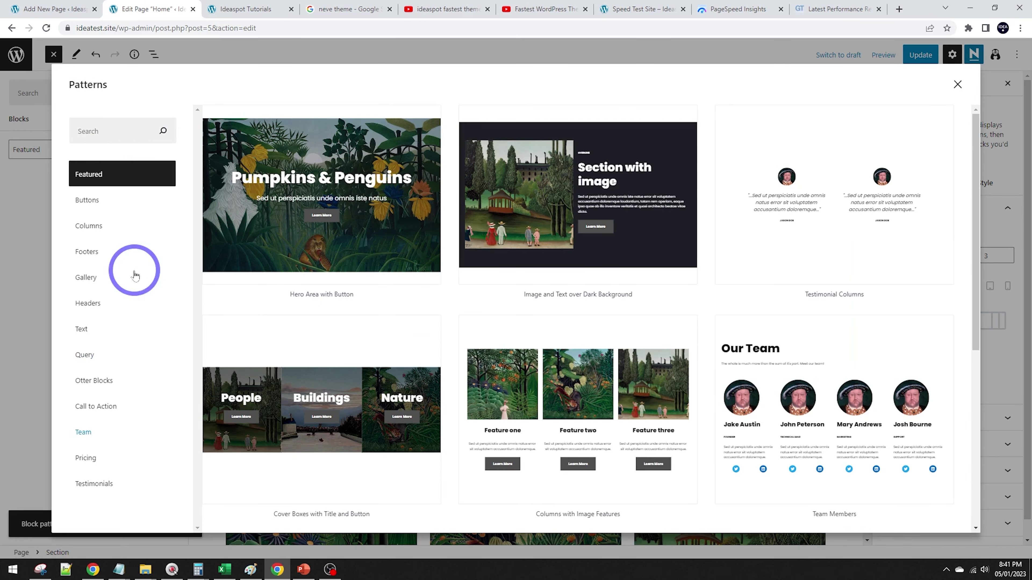
{"action": "left_click", "coordinate": [96, 280]}
{"action": "scroll", "coordinate": [613, 291], "scroll_direction": "down", "scroll_amount": 3}
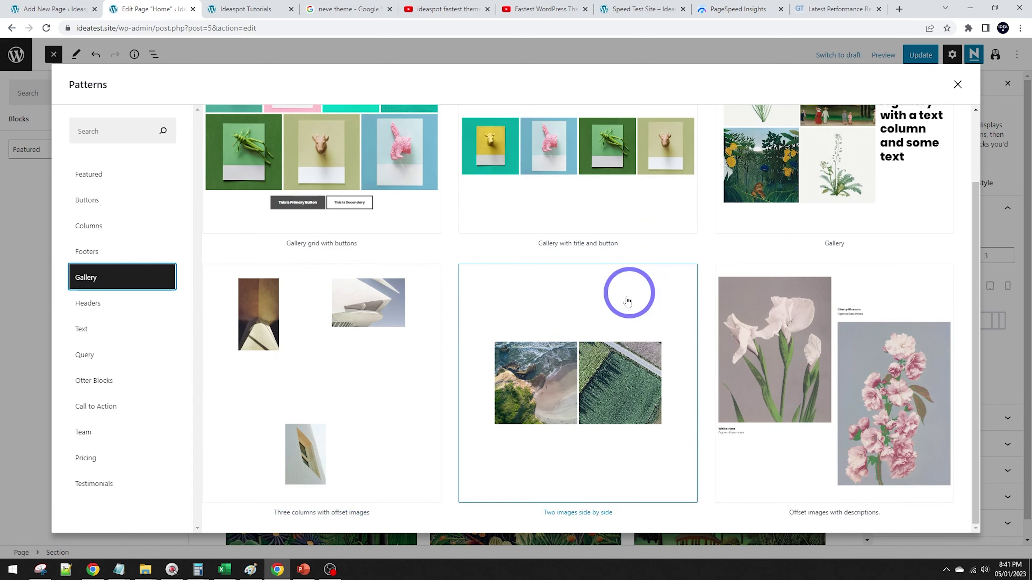
{"action": "left_click", "coordinate": [134, 330]}
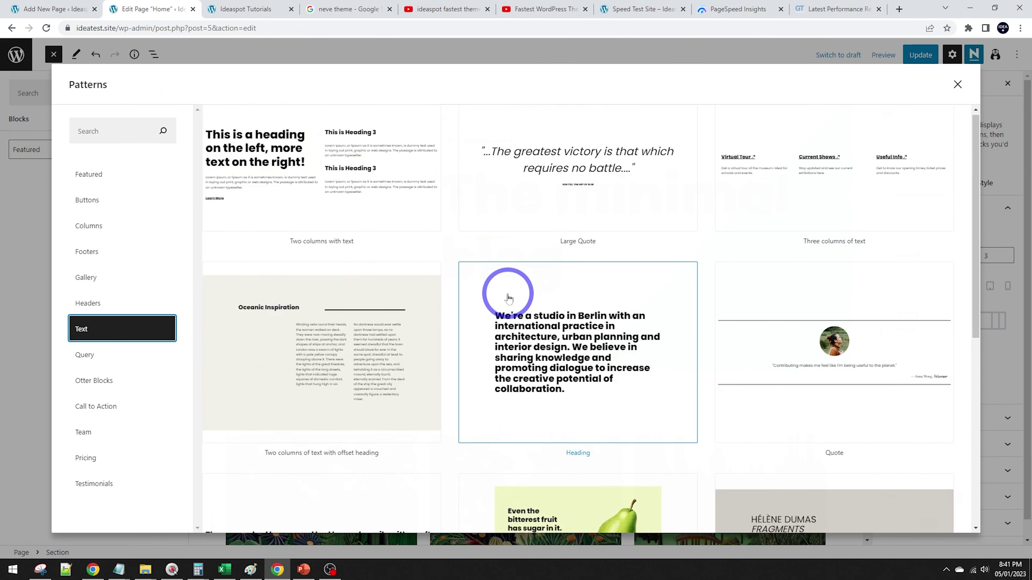
{"action": "scroll", "coordinate": [503, 299], "scroll_direction": "down", "scroll_amount": 1}
{"action": "scroll", "coordinate": [508, 300], "scroll_direction": "down", "scroll_amount": 5}
{"action": "scroll", "coordinate": [509, 304], "scroll_direction": "up", "scroll_amount": 6}
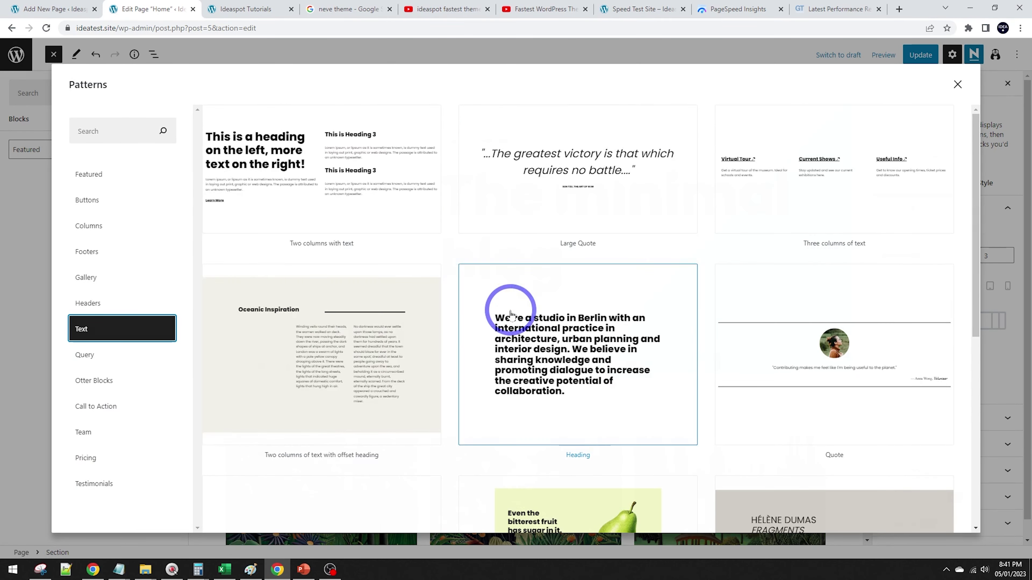
{"action": "left_click", "coordinate": [88, 226]}
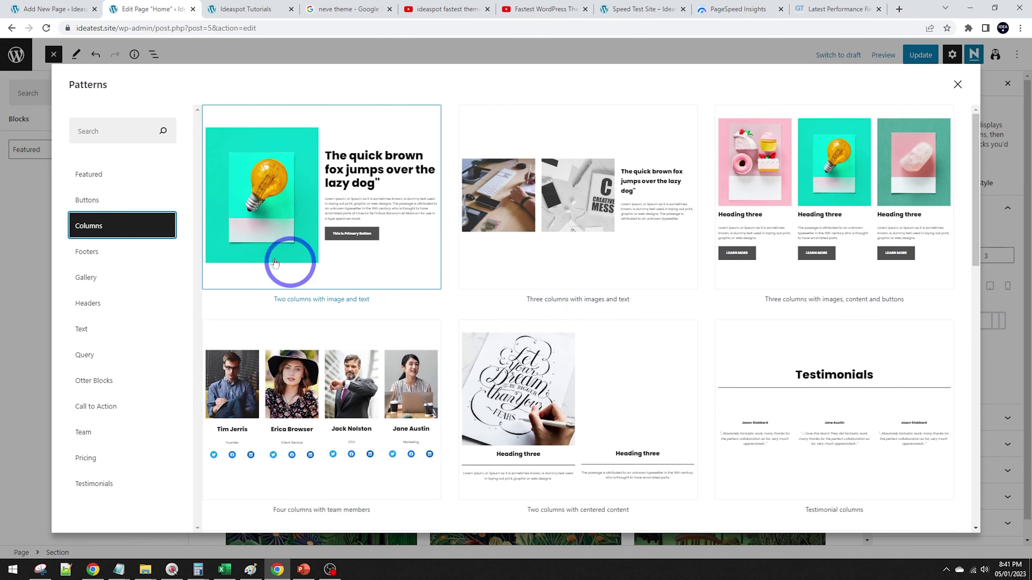
{"action": "left_click", "coordinate": [127, 208]}
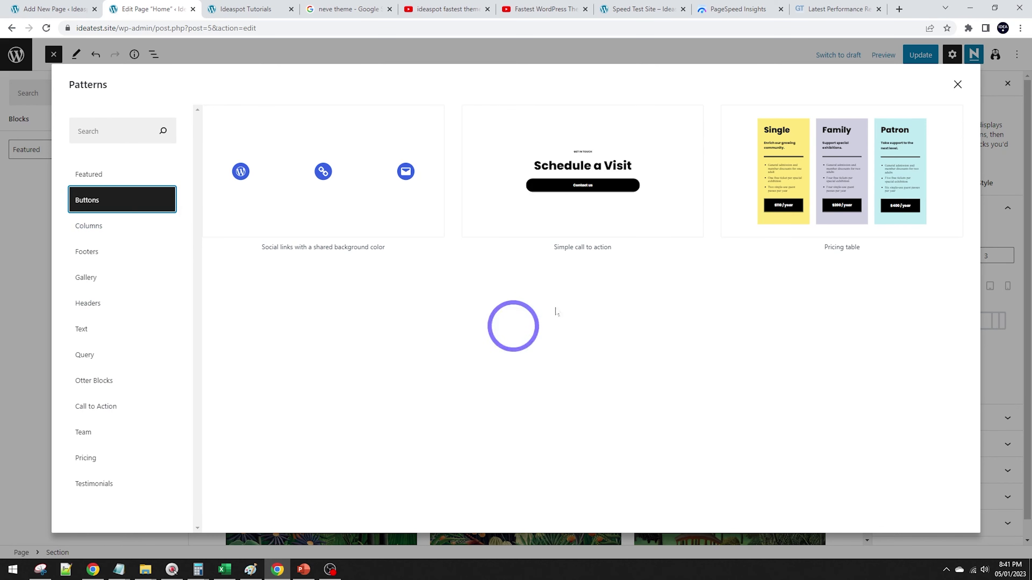
{"action": "left_click", "coordinate": [957, 84]}
Step: Review the inserted image feature columns and update the Home page
{"action": "scroll", "coordinate": [590, 221], "scroll_direction": "down", "scroll_amount": 5}
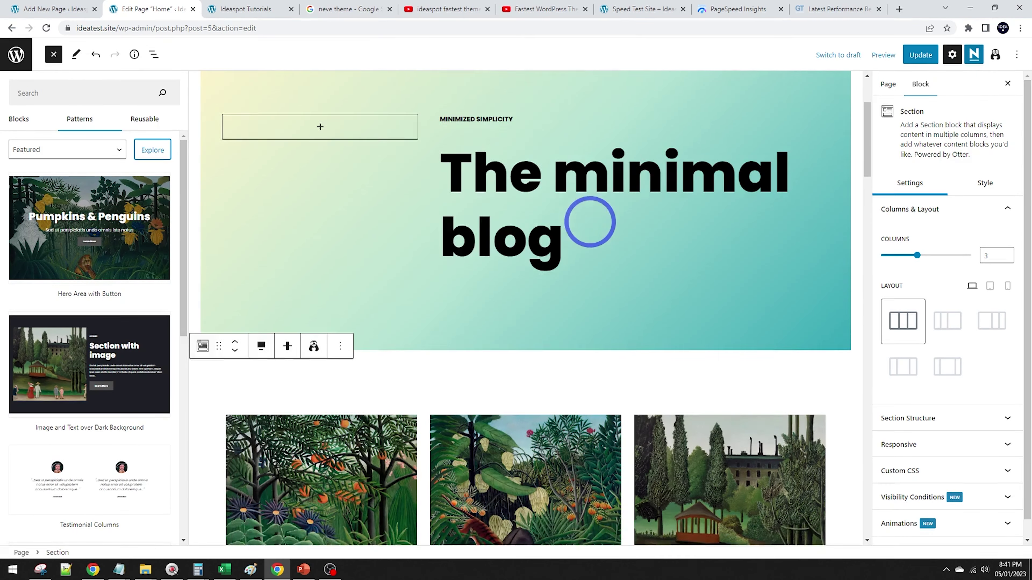
{"action": "scroll", "coordinate": [605, 299], "scroll_direction": "down", "scroll_amount": 3}
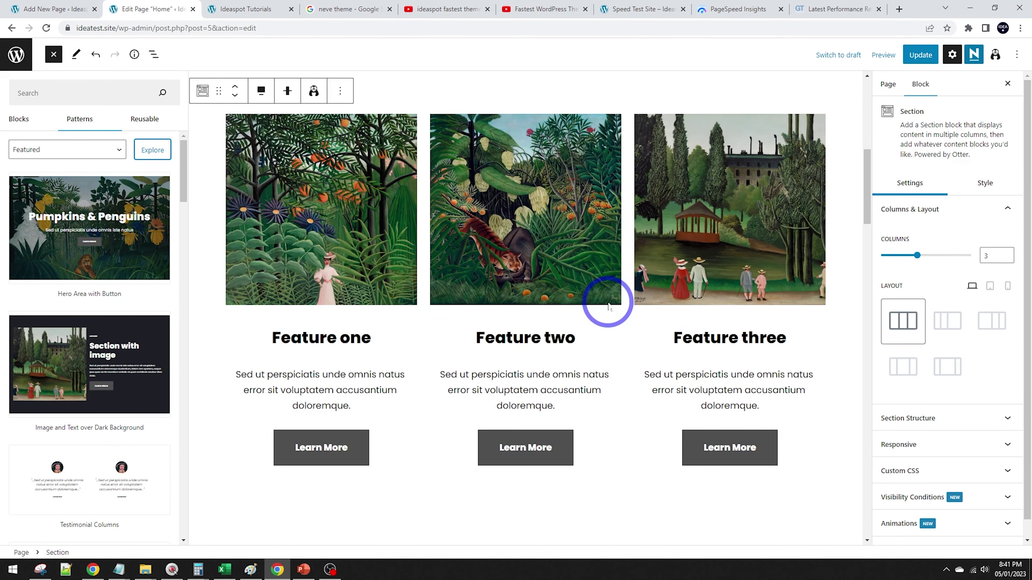
{"action": "left_click", "coordinate": [919, 57]}
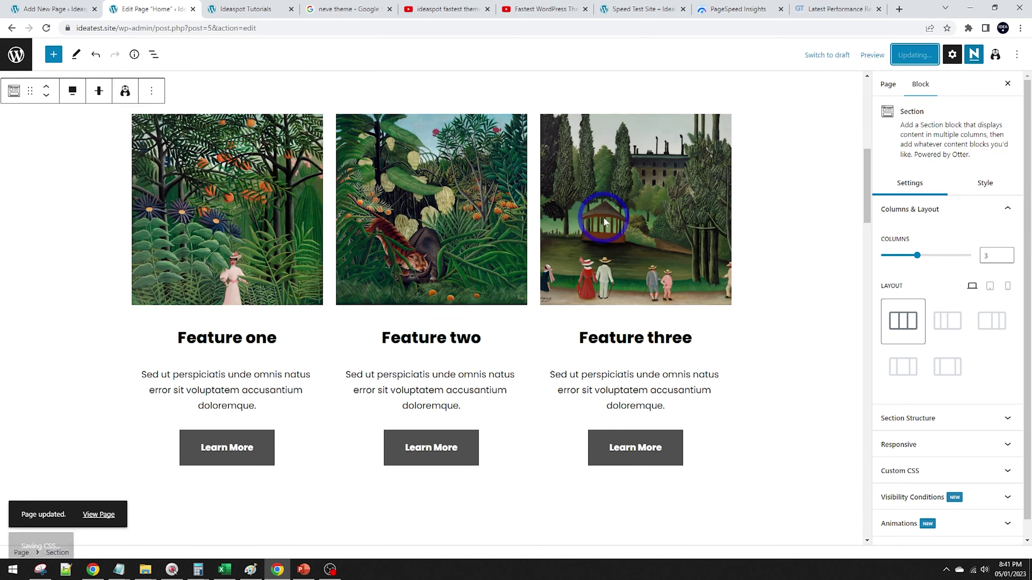
Step: Reload the live site's home page and review the new image feature columns under the hero section
{"action": "left_click", "coordinate": [275, 8]}
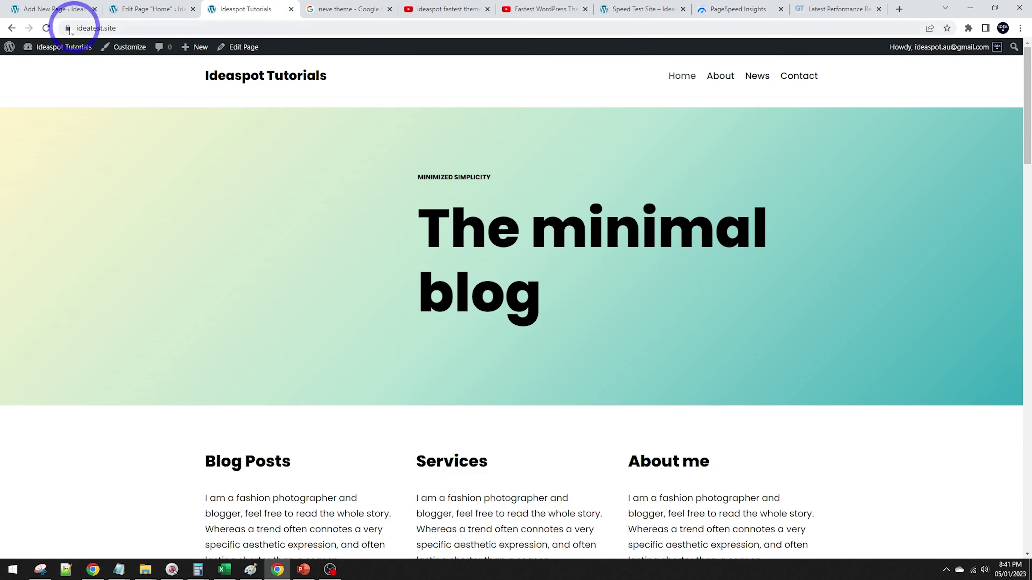
{"action": "left_click", "coordinate": [46, 28]}
{"action": "scroll", "coordinate": [473, 289], "scroll_direction": "down", "scroll_amount": 6}
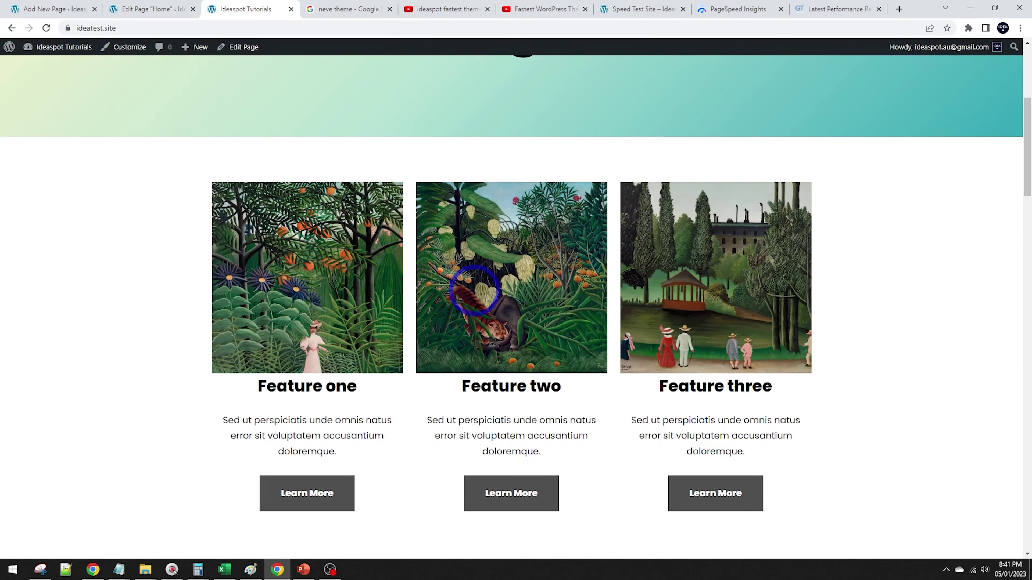
Step: Inspect the live home page with the browser's developer tools and preview it at iPhone 12 Pro dimensions
{"action": "right_click", "coordinate": [174, 281]}
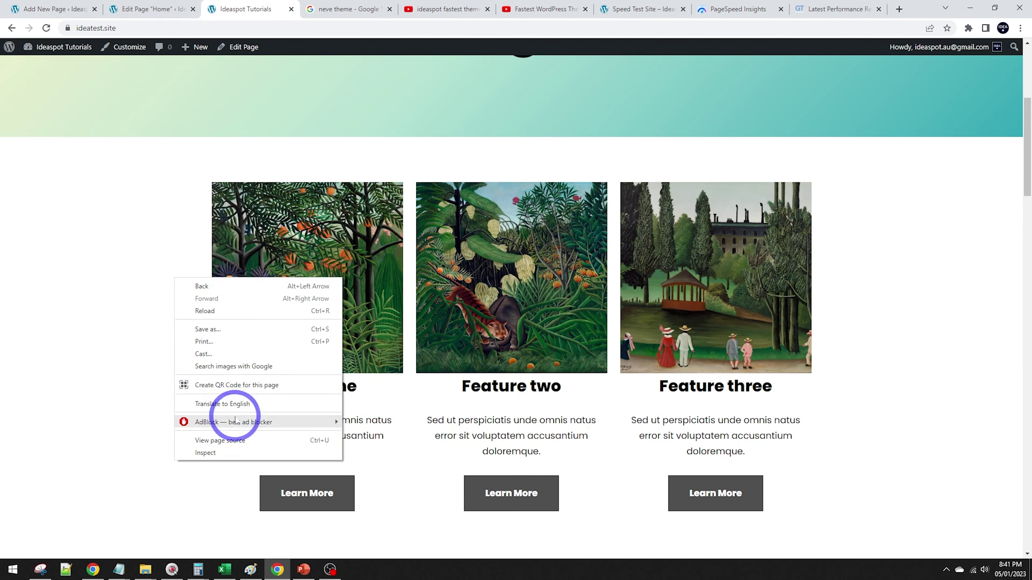
{"action": "left_click", "coordinate": [230, 448]}
{"action": "scroll", "coordinate": [452, 333], "scroll_direction": "up", "scroll_amount": 3}
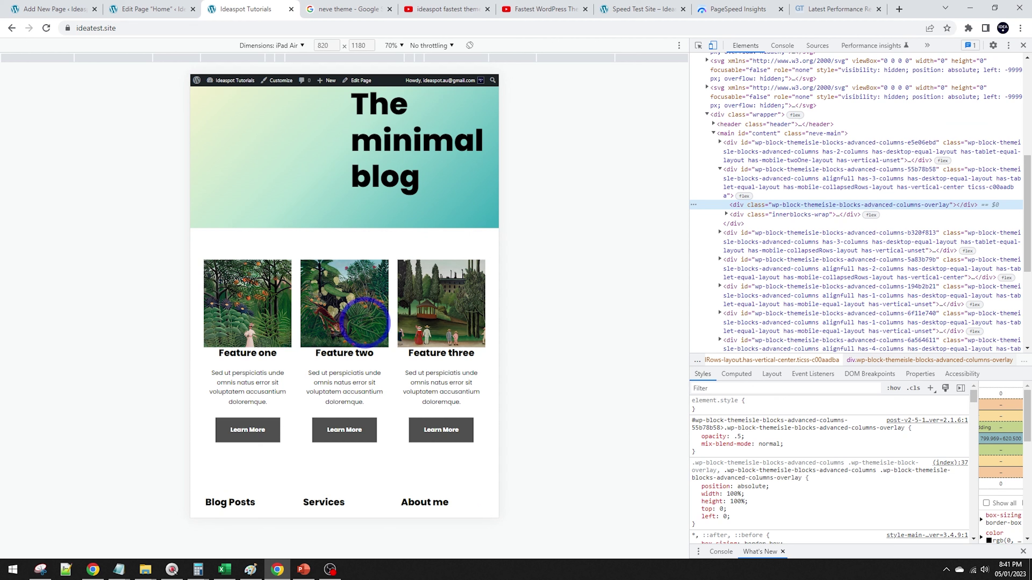
{"action": "left_click", "coordinate": [289, 46]}
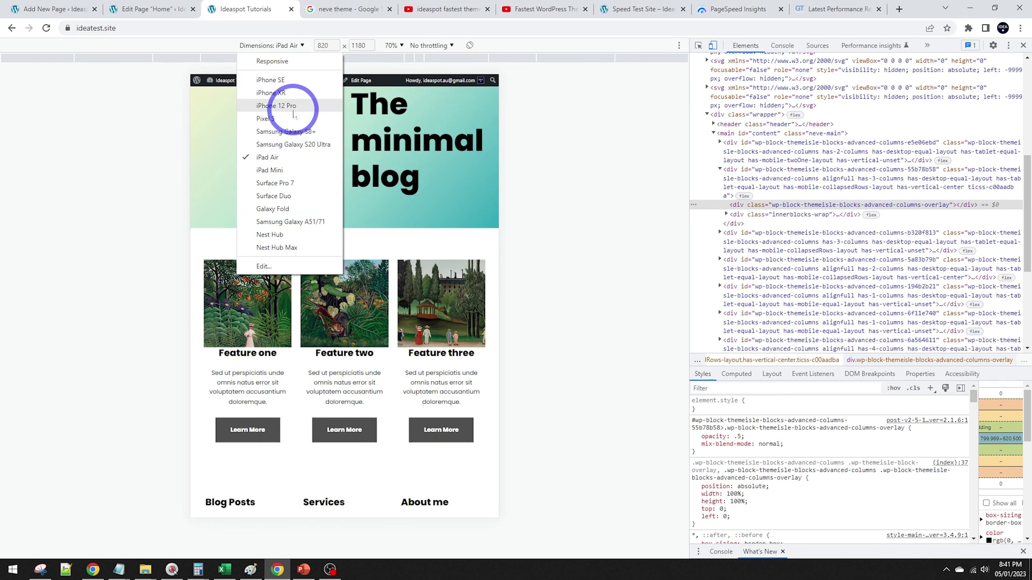
{"action": "left_click", "coordinate": [287, 106]}
{"action": "scroll", "coordinate": [353, 264], "scroll_direction": "down", "scroll_amount": 8}
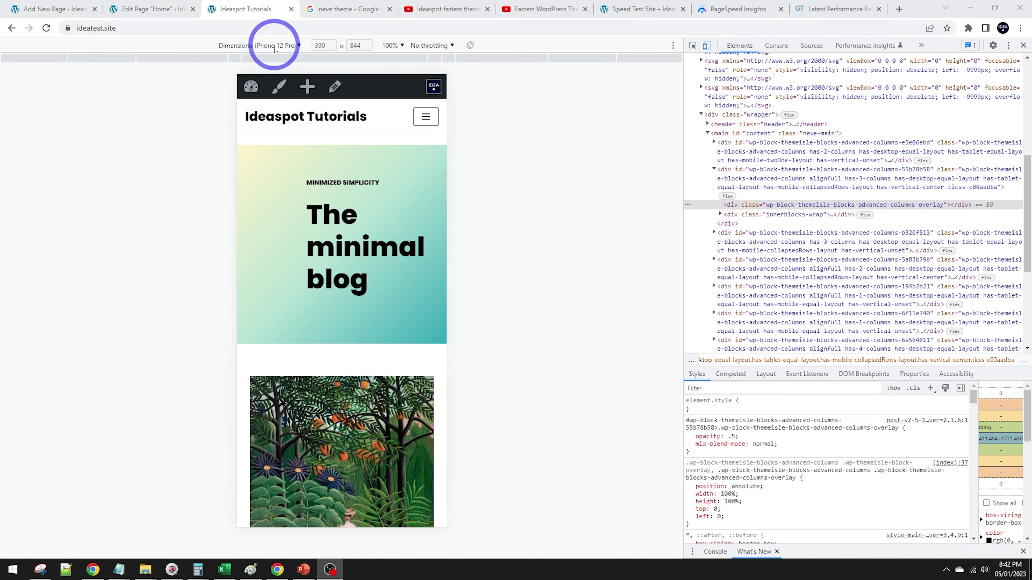
Step: Switch the preview to Responsive dimensions, narrow it to 483 px wide, and review the feature columns
{"action": "left_click", "coordinate": [275, 45]}
{"action": "left_click", "coordinate": [255, 61]}
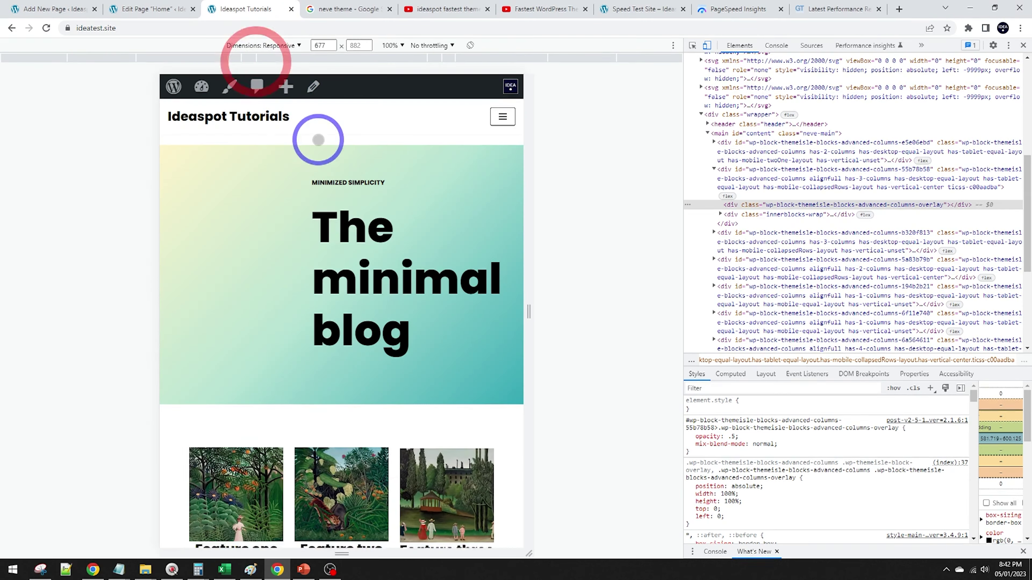
{"action": "left_click_drag", "start_coordinate": [534, 307], "coordinate": [477, 309]}
{"action": "scroll", "coordinate": [437, 323], "scroll_direction": "down", "scroll_amount": 5}
{"action": "scroll", "coordinate": [361, 337], "scroll_direction": "down", "scroll_amount": 10}
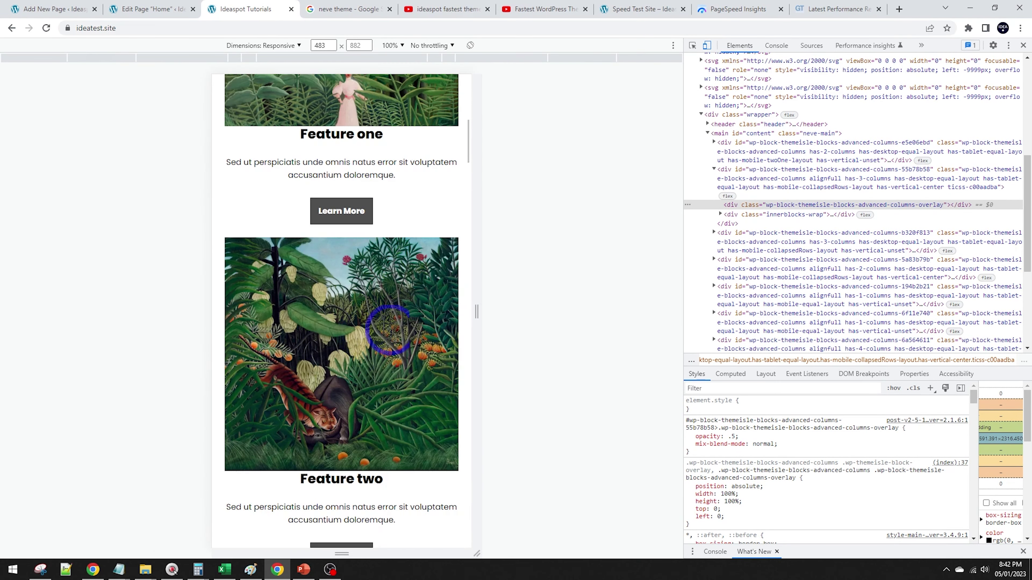
{"action": "scroll", "coordinate": [427, 341], "scroll_direction": "down", "scroll_amount": 10}
Step: Widen the responsive preview to 851 px and review the page from the hero through the About me section
{"action": "left_click_drag", "start_coordinate": [475, 378], "coordinate": [561, 319]}
{"action": "scroll", "coordinate": [553, 330], "scroll_direction": "up", "scroll_amount": 5}
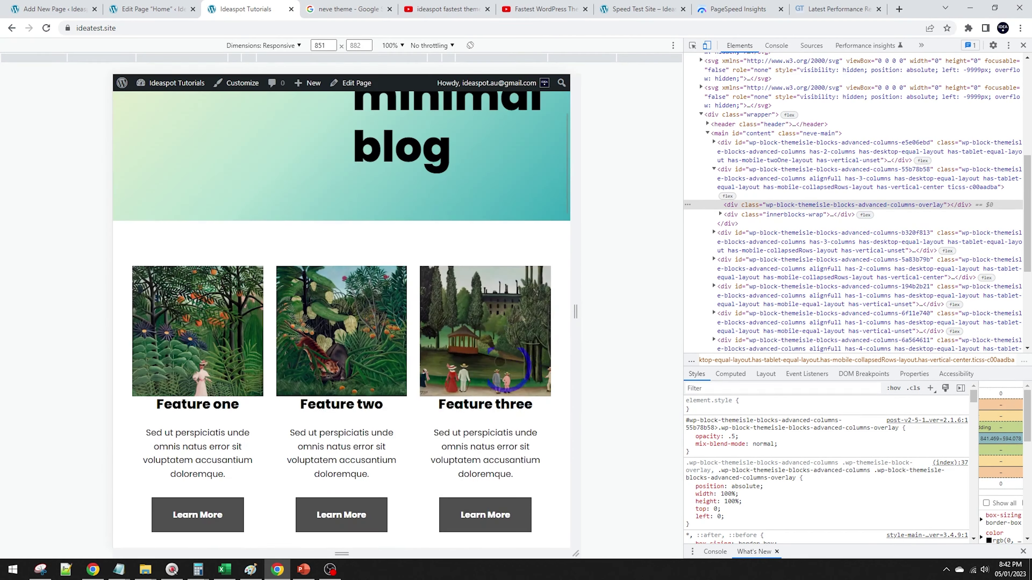
{"action": "scroll", "coordinate": [410, 404], "scroll_direction": "down", "scroll_amount": 10}
{"action": "scroll", "coordinate": [410, 403], "scroll_direction": "up", "scroll_amount": 12}
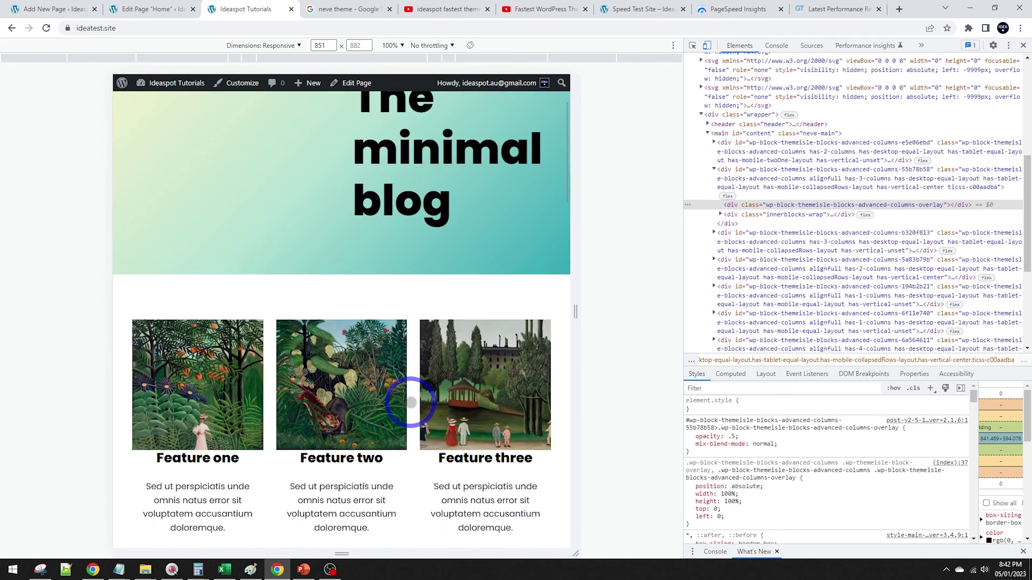
{"action": "scroll", "coordinate": [381, 355], "scroll_direction": "down", "scroll_amount": 4}
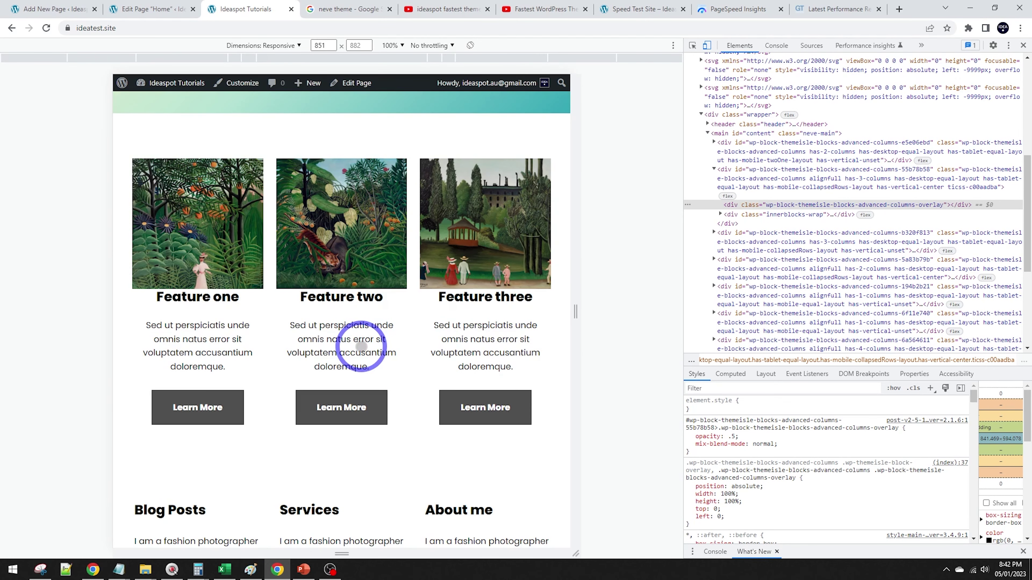
{"action": "scroll", "coordinate": [361, 347], "scroll_direction": "down", "scroll_amount": 12}
{"action": "scroll", "coordinate": [361, 346], "scroll_direction": "up", "scroll_amount": 5}
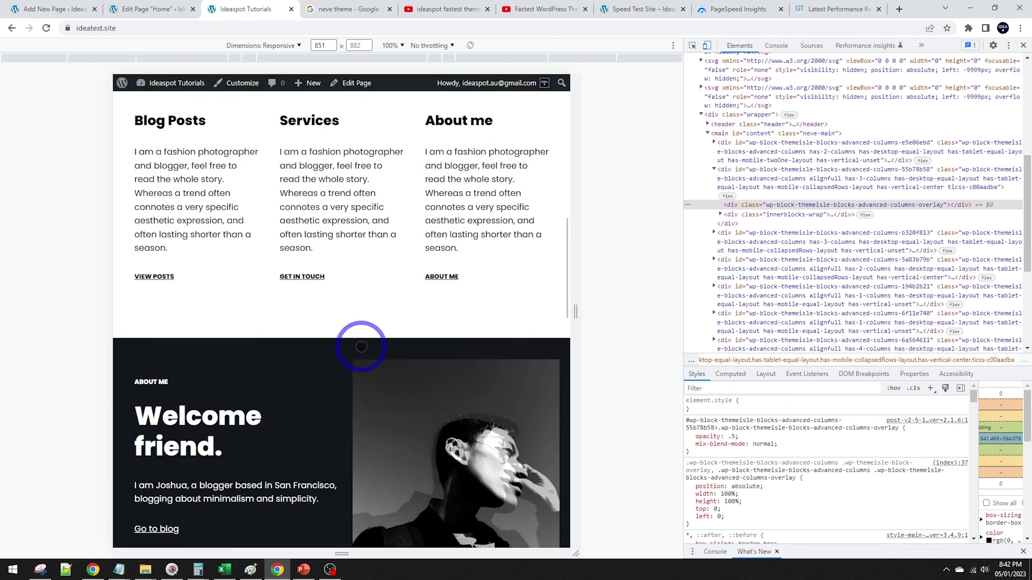
{"action": "scroll", "coordinate": [361, 347], "scroll_direction": "down", "scroll_amount": 4}
{"action": "scroll", "coordinate": [368, 323], "scroll_direction": "up", "scroll_amount": 10}
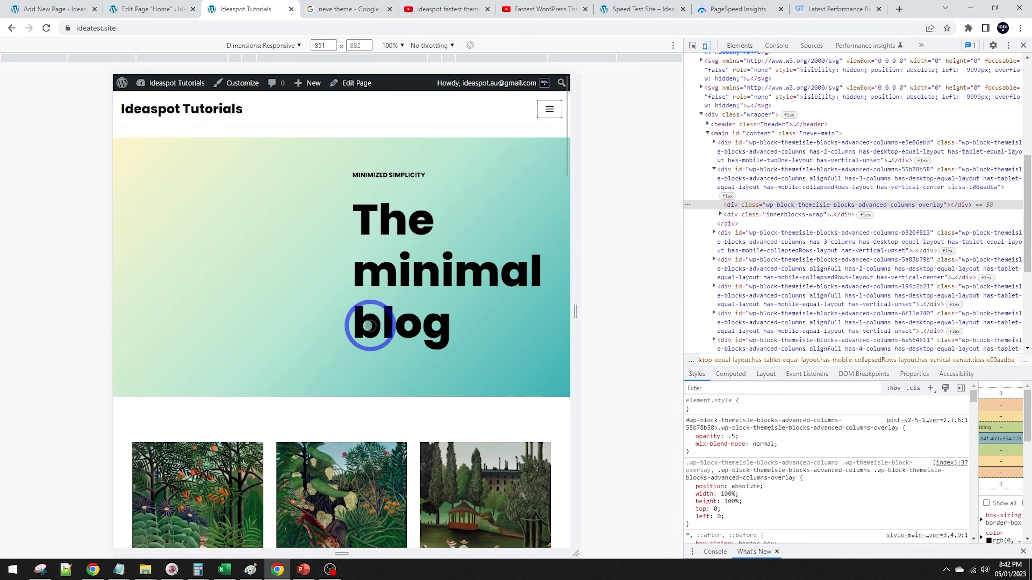
Step: Return to the Home page editor and examine the first feature column's button, heading, paragraph and image settings
{"action": "left_click", "coordinate": [147, 9]}
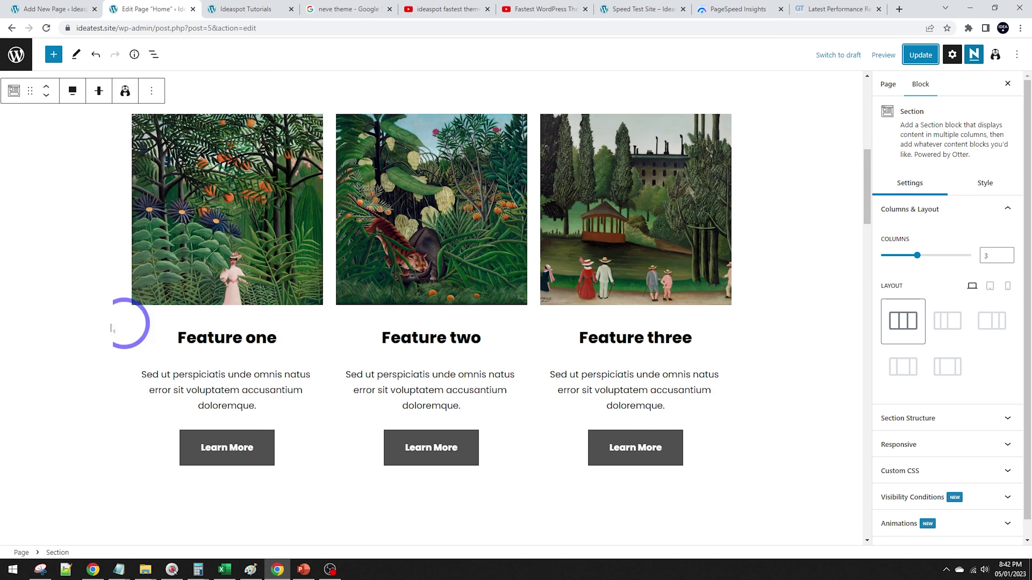
{"action": "key", "text": "alt+Tab"}
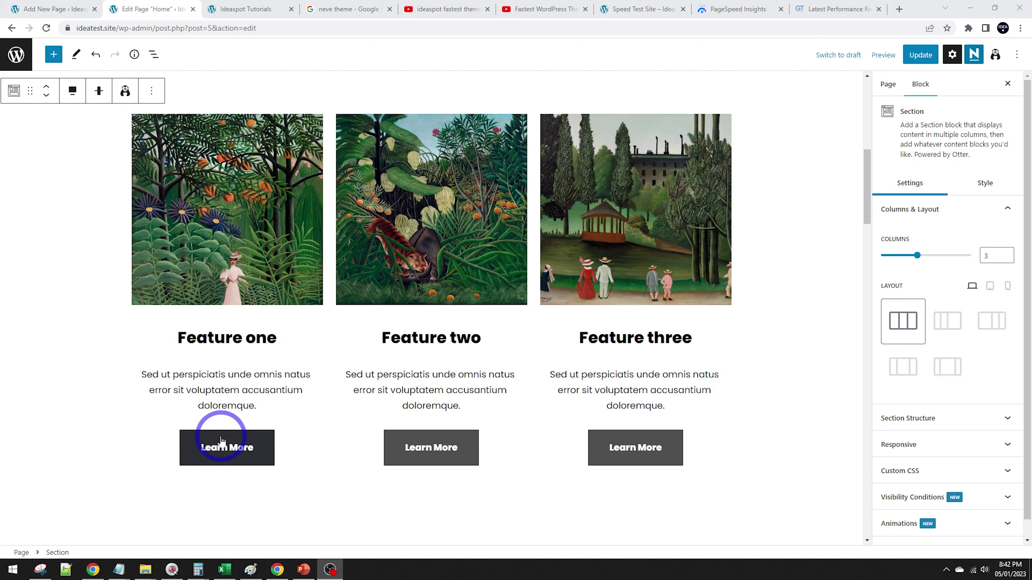
{"action": "left_click", "coordinate": [221, 447]}
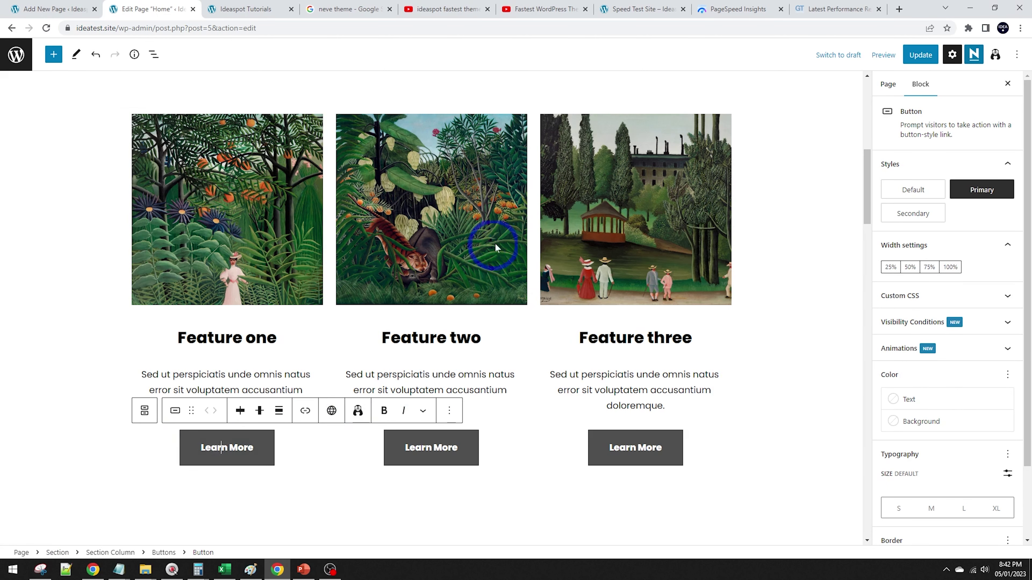
{"action": "left_click", "coordinate": [246, 340]}
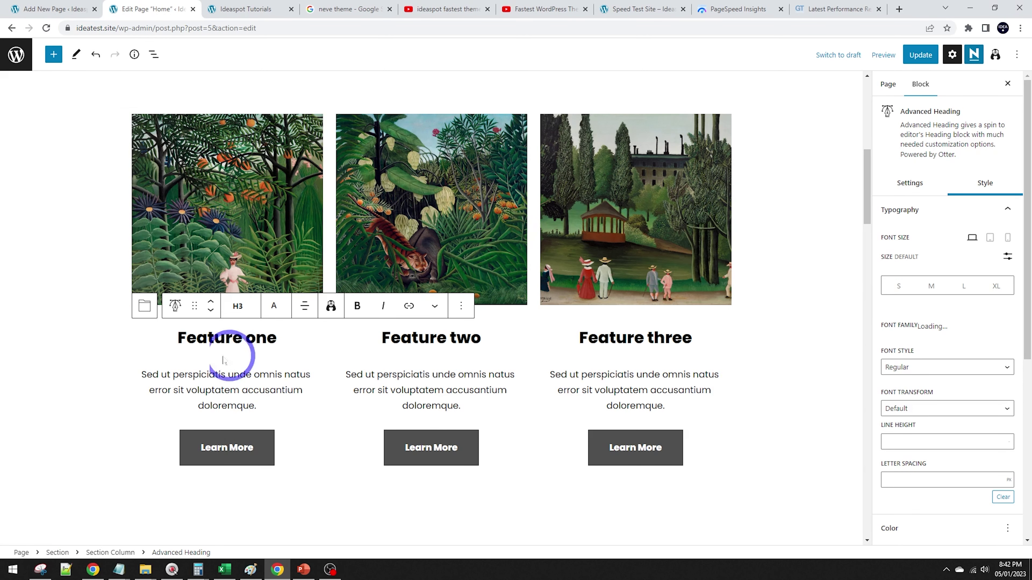
{"action": "left_click", "coordinate": [253, 390]}
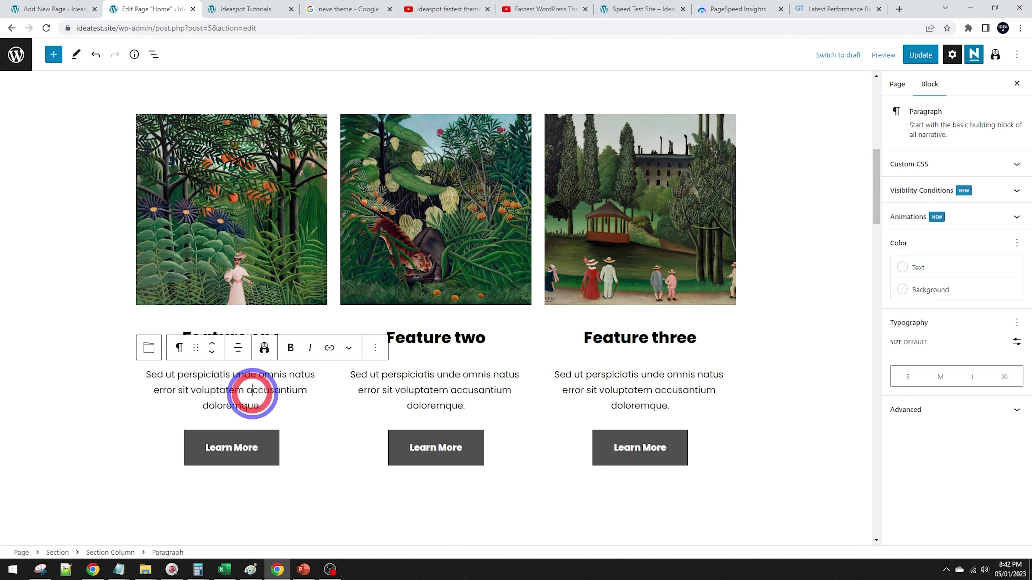
{"action": "left_click", "coordinate": [220, 195]}
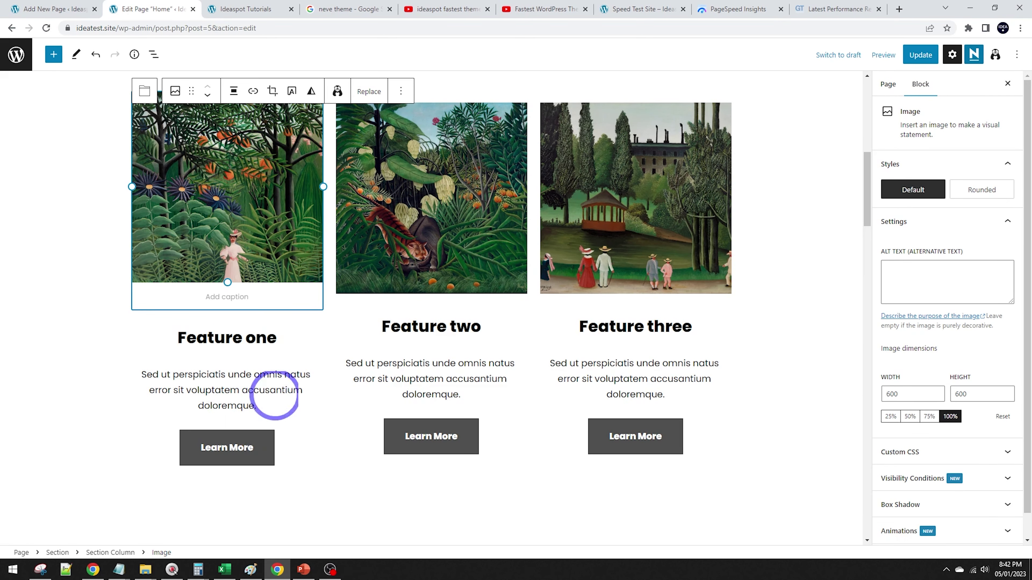
{"action": "scroll", "coordinate": [249, 341], "scroll_direction": "up", "scroll_amount": 3}
{"action": "scroll", "coordinate": [276, 346], "scroll_direction": "down", "scroll_amount": 2}
{"action": "scroll", "coordinate": [449, 380], "scroll_direction": "up", "scroll_amount": 6}
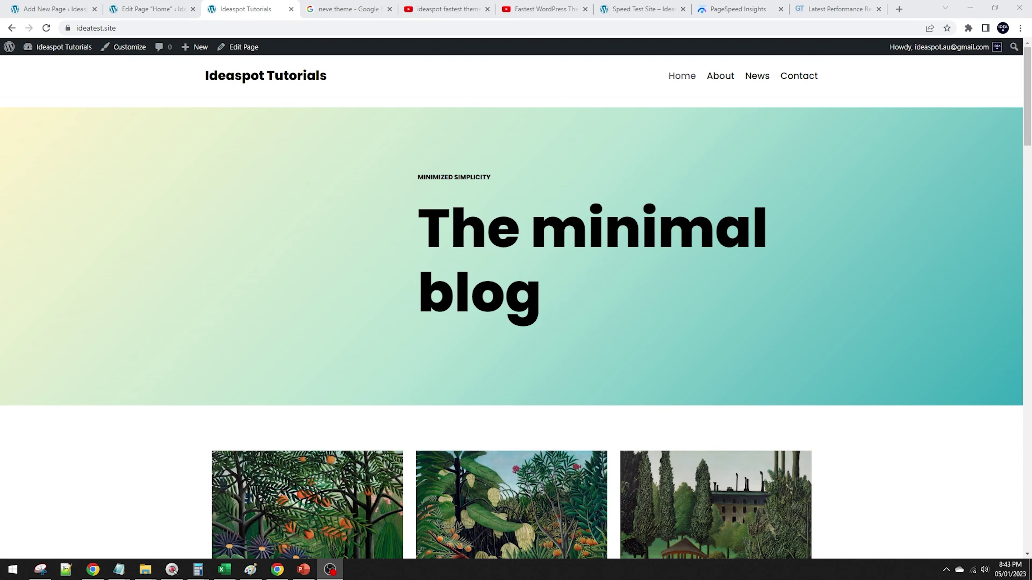
Step: Open the theme customizer from the live site and go to its Colors & Background settings
{"action": "left_click", "coordinate": [134, 48]}
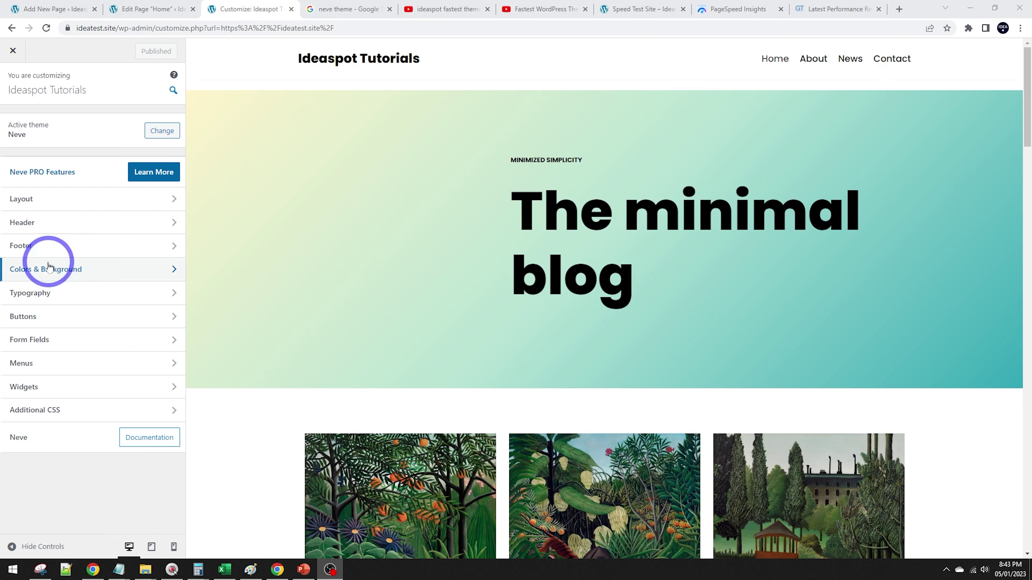
{"action": "left_click", "coordinate": [82, 272]}
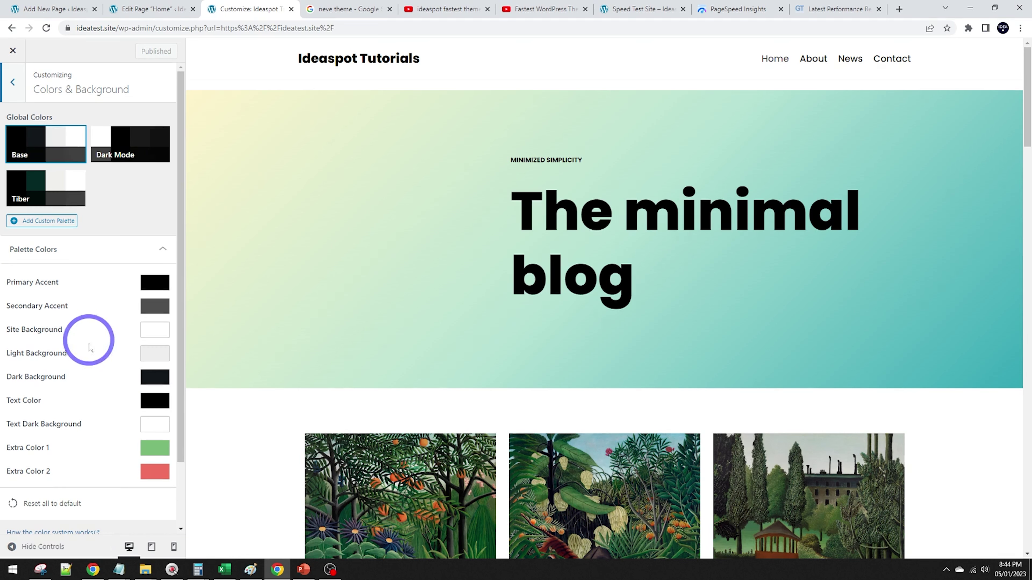
Step: Set the global palette's Text Color to dark blue-violet, #383471
{"action": "left_click", "coordinate": [149, 410]}
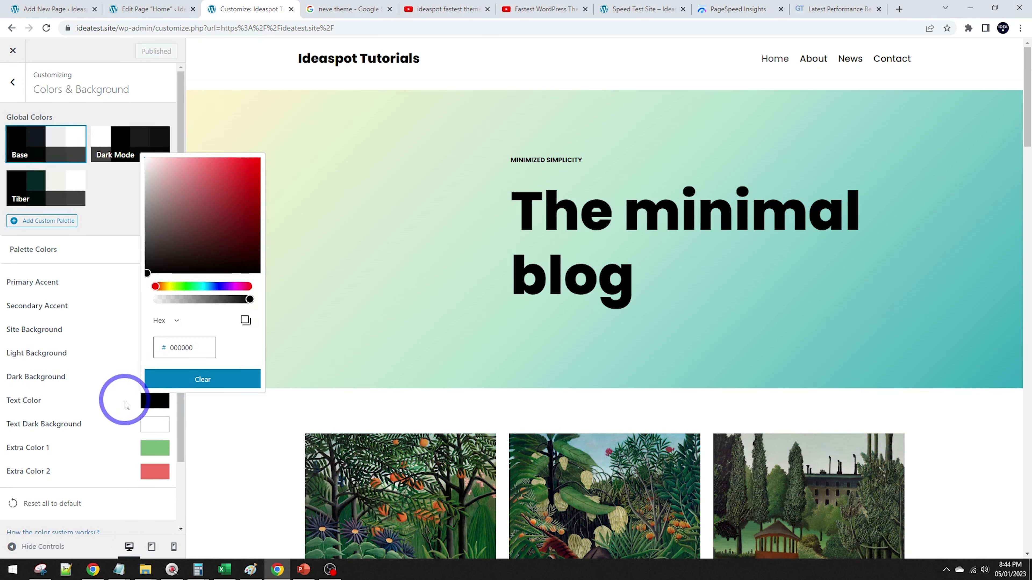
{"action": "left_click", "coordinate": [219, 287]}
{"action": "left_click", "coordinate": [207, 222]}
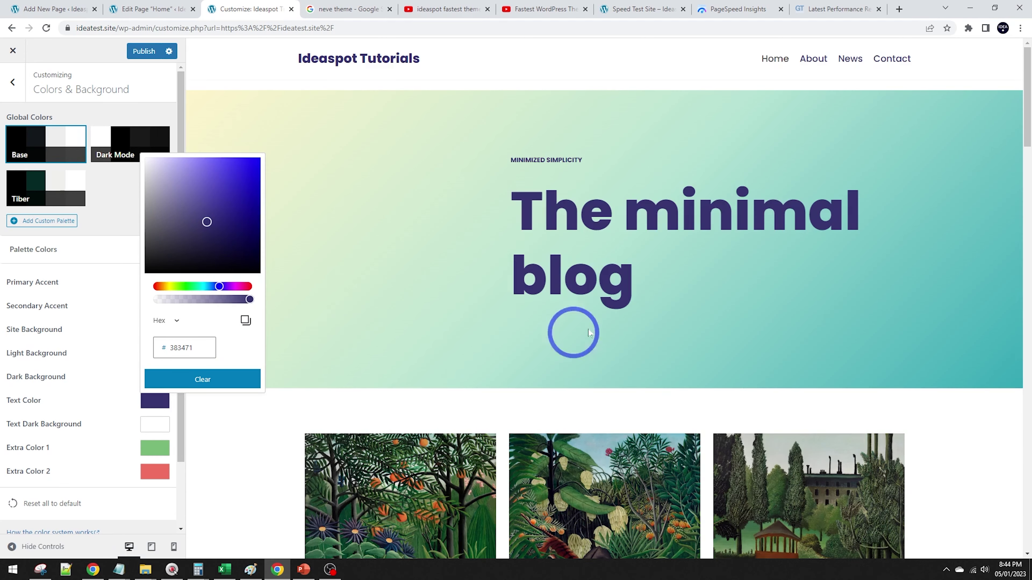
Step: Examine how the new text color applies to the headings and paragraphs across the home page preview
{"action": "scroll", "coordinate": [605, 285], "scroll_direction": "down", "scroll_amount": 7}
{"action": "scroll", "coordinate": [492, 499], "scroll_direction": "down", "scroll_amount": 3}
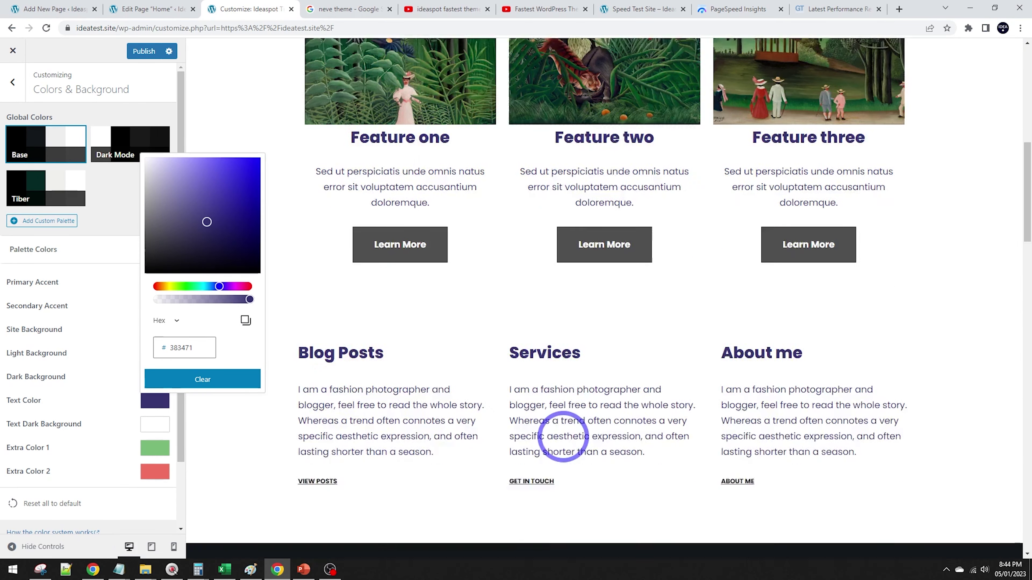
{"action": "scroll", "coordinate": [565, 433], "scroll_direction": "up", "scroll_amount": 4}
{"action": "scroll", "coordinate": [466, 504], "scroll_direction": "down", "scroll_amount": 1}
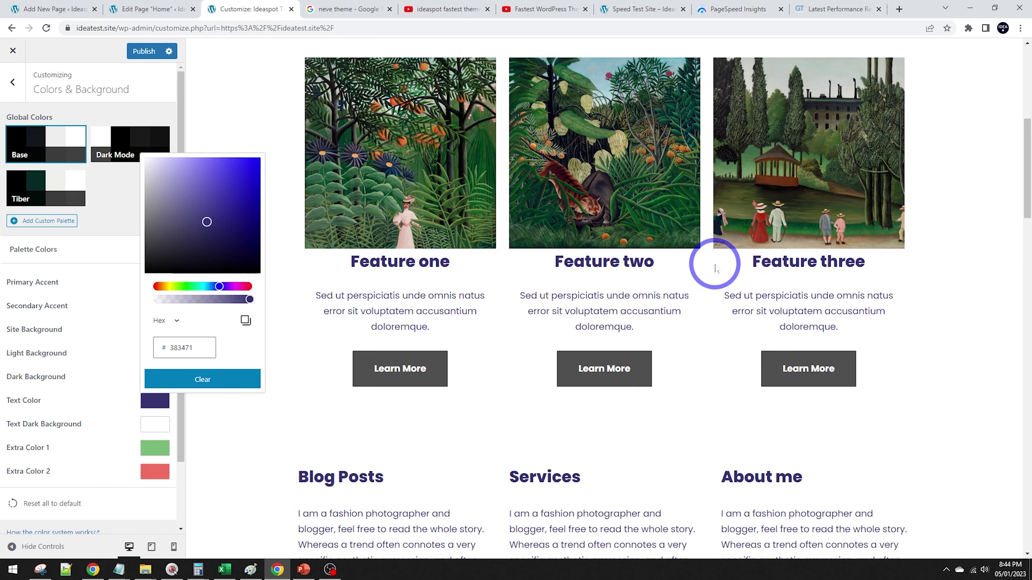
{"action": "scroll", "coordinate": [714, 268], "scroll_direction": "up", "scroll_amount": 7}
{"action": "left_click", "coordinate": [468, 323]}
{"action": "scroll", "coordinate": [468, 321], "scroll_direction": "down", "scroll_amount": 6}
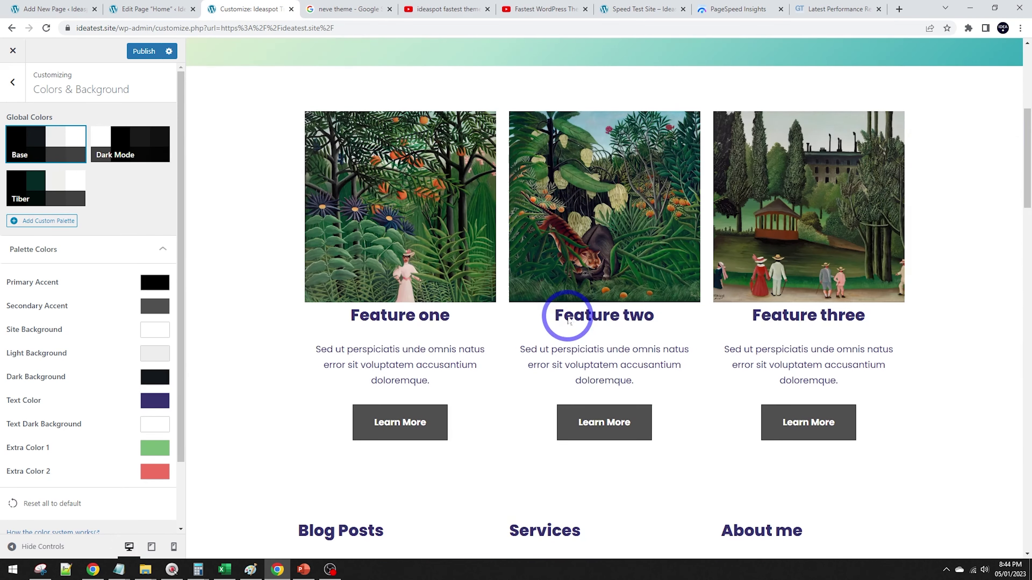
{"action": "scroll", "coordinate": [512, 323], "scroll_direction": "down", "scroll_amount": 5}
{"action": "scroll", "coordinate": [479, 325], "scroll_direction": "up", "scroll_amount": 4}
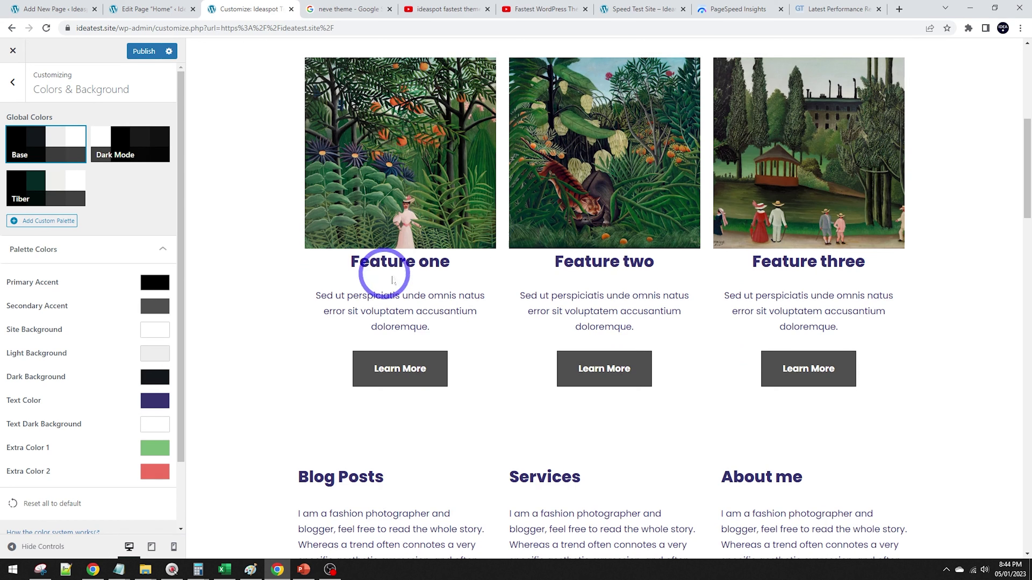
{"action": "scroll", "coordinate": [513, 288], "scroll_direction": "up", "scroll_amount": 1}
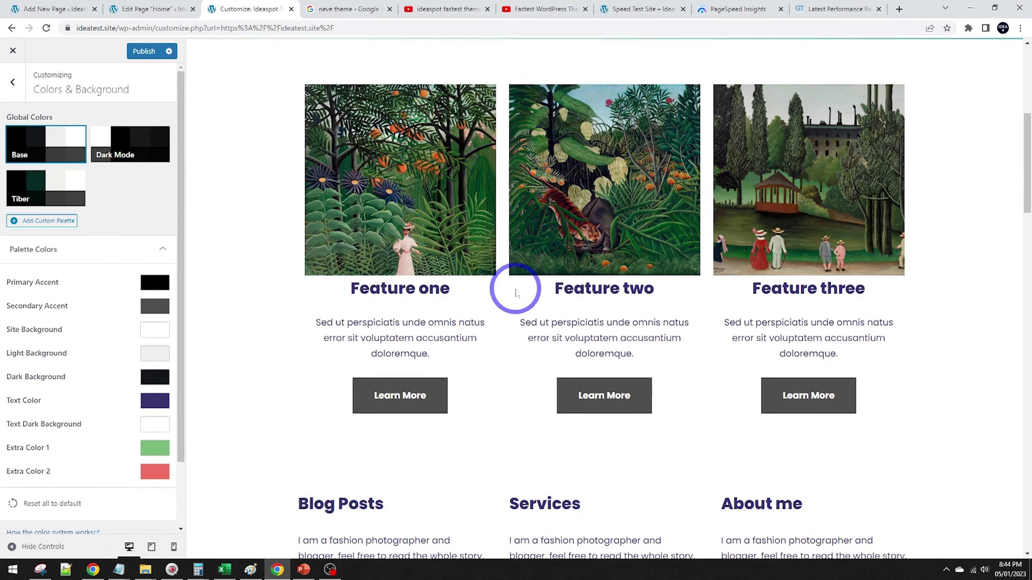
{"action": "scroll", "coordinate": [398, 362], "scroll_direction": "down", "scroll_amount": 7}
{"action": "scroll", "coordinate": [447, 365], "scroll_direction": "up", "scroll_amount": 13}
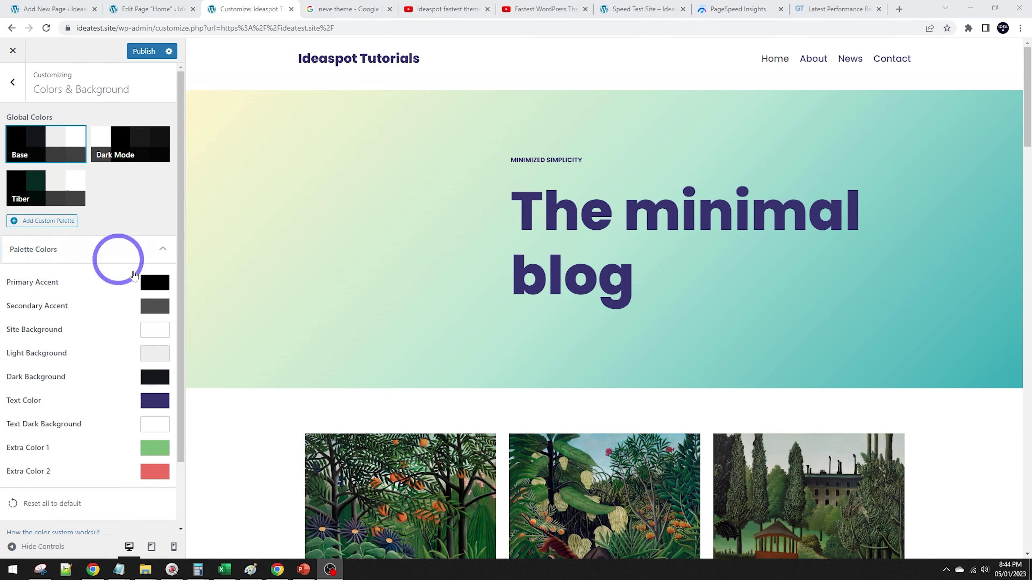
Step: Reset all of the Base palette's colors to default
{"action": "left_click", "coordinate": [13, 503]}
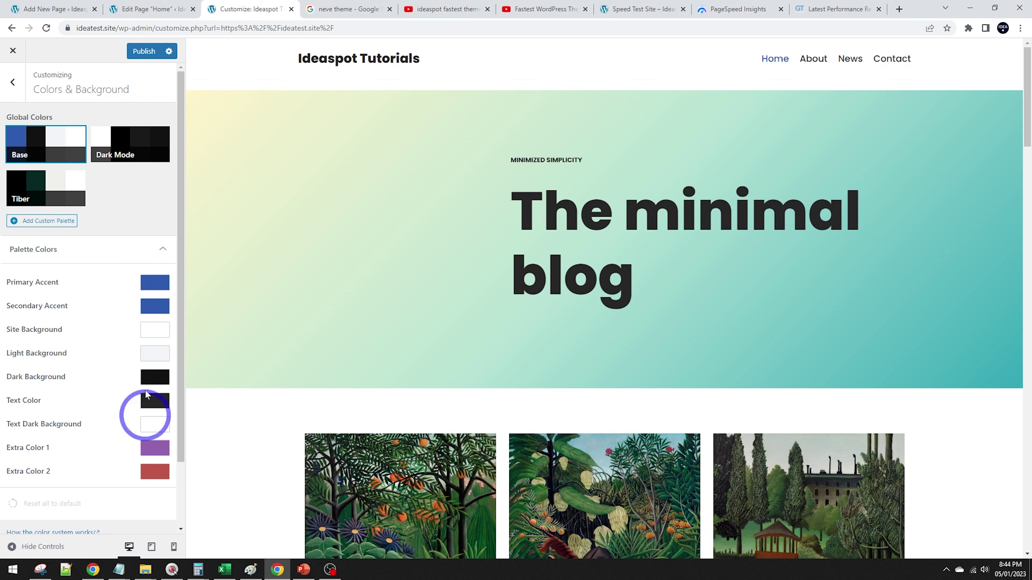
{"action": "scroll", "coordinate": [121, 307], "scroll_direction": "down", "scroll_amount": 2}
{"action": "scroll", "coordinate": [106, 264], "scroll_direction": "up", "scroll_amount": 2}
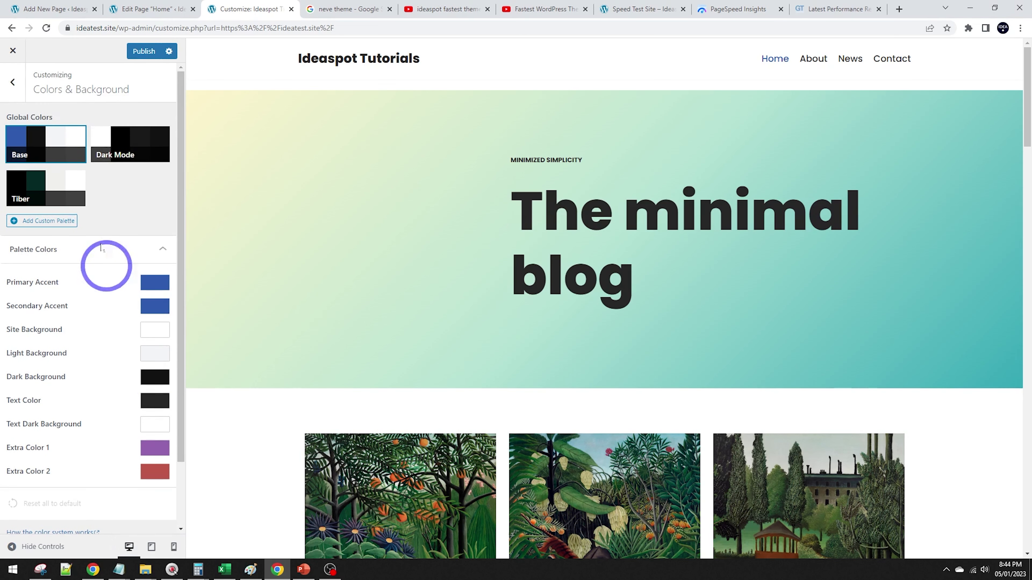
Step: Leave the color settings and open the theme's Headings typography settings
{"action": "left_click", "coordinate": [19, 90]}
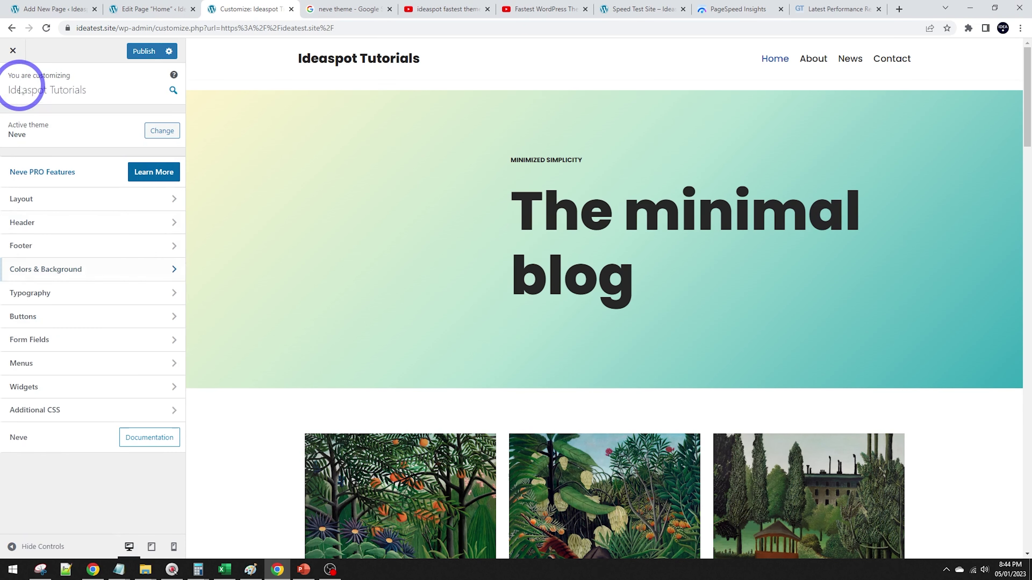
{"action": "left_click", "coordinate": [79, 293]}
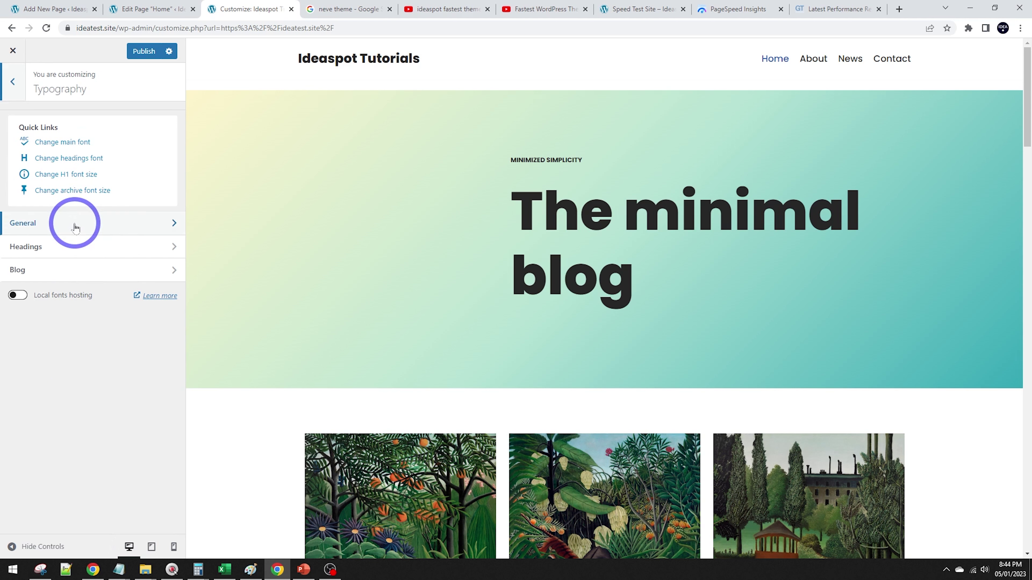
{"action": "left_click", "coordinate": [71, 244]}
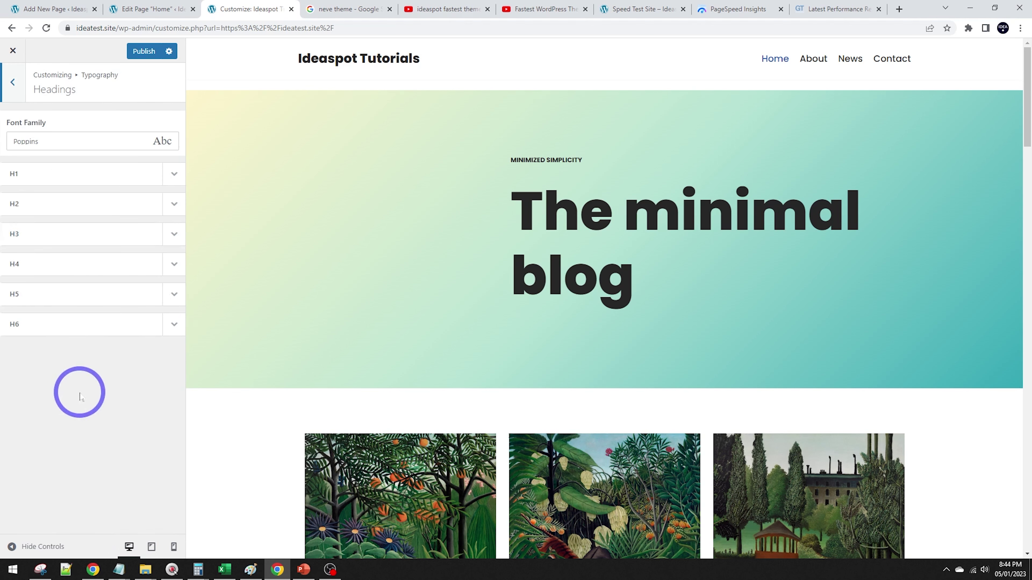
Step: Expand the typography options of the H2 heading
{"action": "left_click", "coordinate": [175, 175]}
{"action": "left_click", "coordinate": [174, 175]}
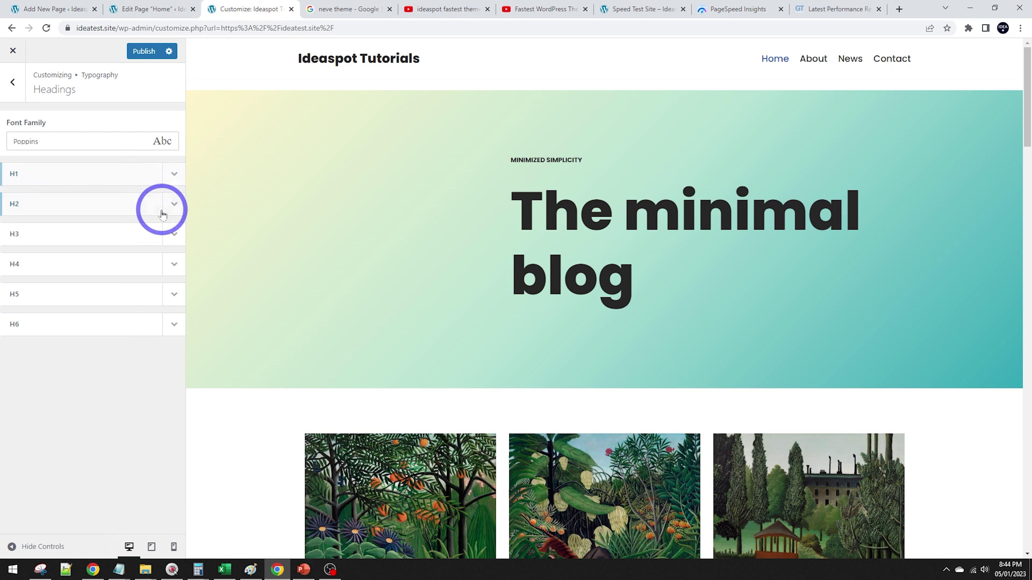
{"action": "left_click", "coordinate": [174, 207]}
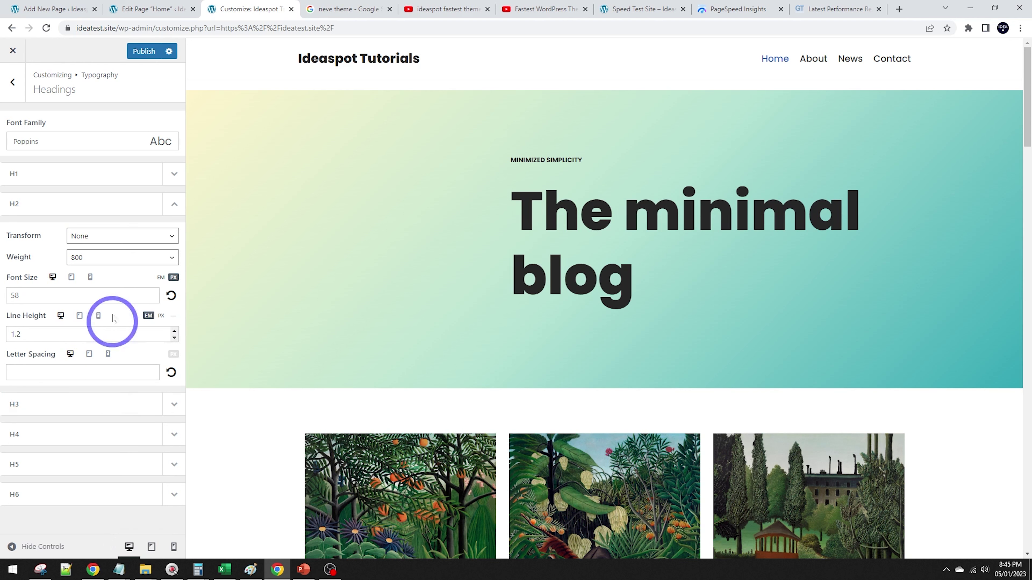
Step: Set the headings' font family to Comic Sans MS, cursive, and check the headings across the home page preview
{"action": "left_click", "coordinate": [60, 141]}
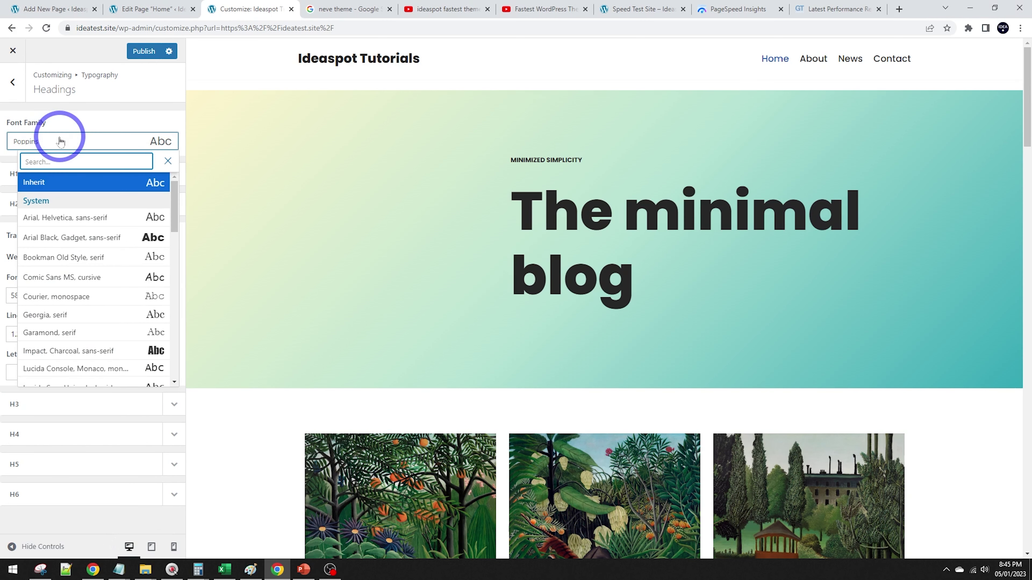
{"action": "left_click", "coordinate": [40, 276]}
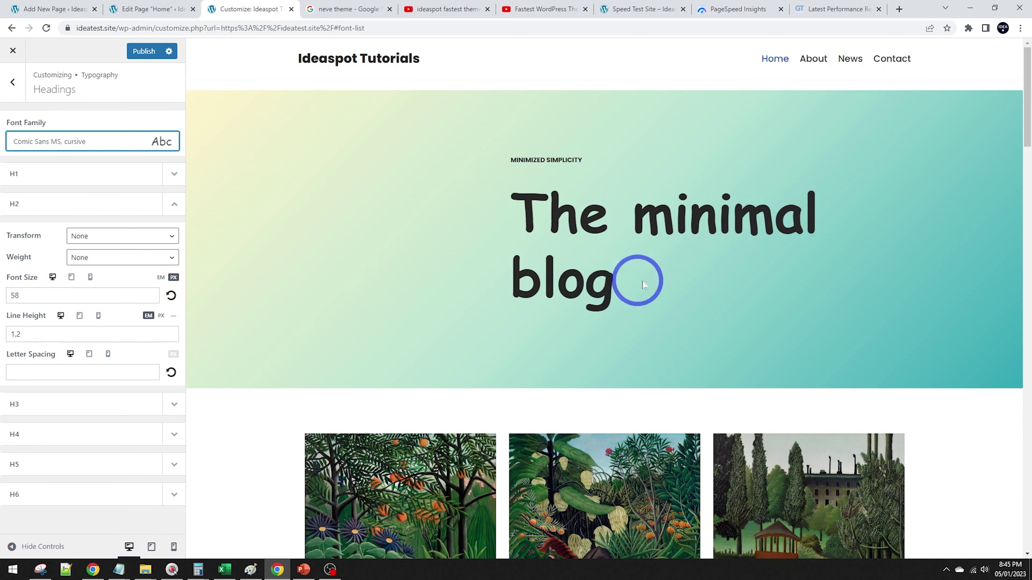
{"action": "scroll", "coordinate": [643, 285], "scroll_direction": "down", "scroll_amount": 6}
{"action": "scroll", "coordinate": [631, 403], "scroll_direction": "down", "scroll_amount": 12}
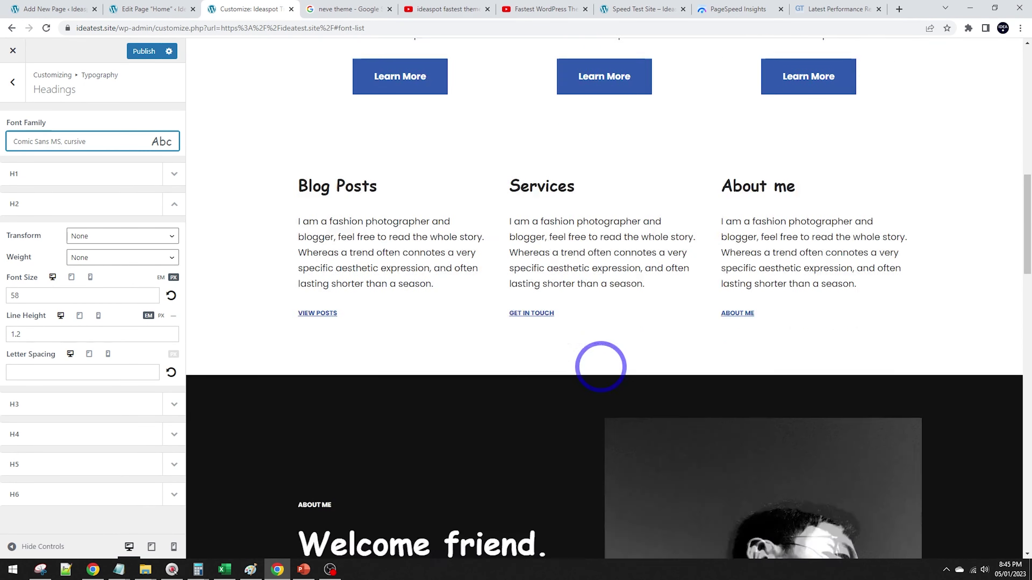
{"action": "scroll", "coordinate": [598, 368], "scroll_direction": "up", "scroll_amount": 8}
{"action": "scroll", "coordinate": [600, 366], "scroll_direction": "up", "scroll_amount": 9}
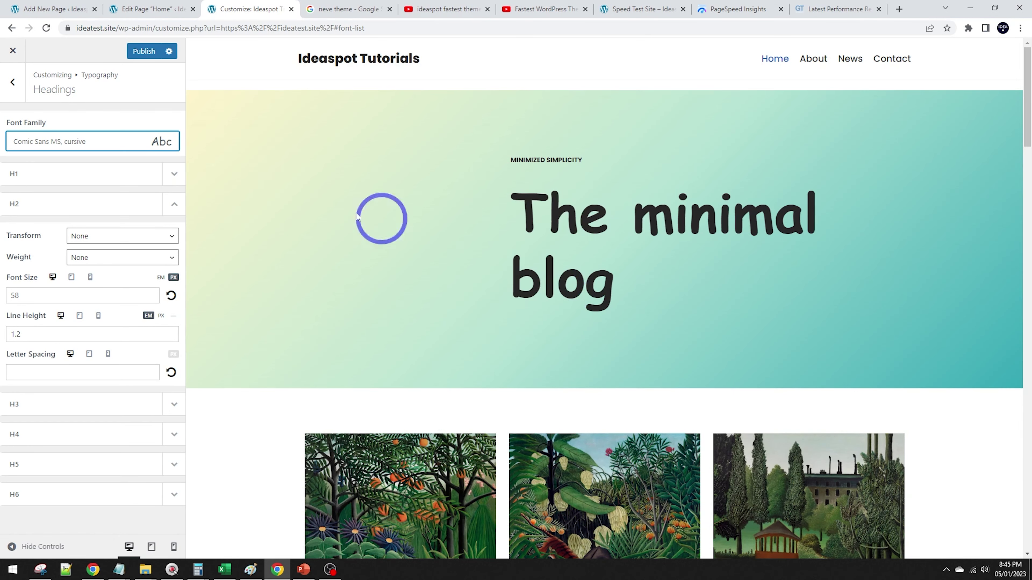
Step: Browse the font families available for headings, keeping the current choice
{"action": "left_click", "coordinate": [131, 144]}
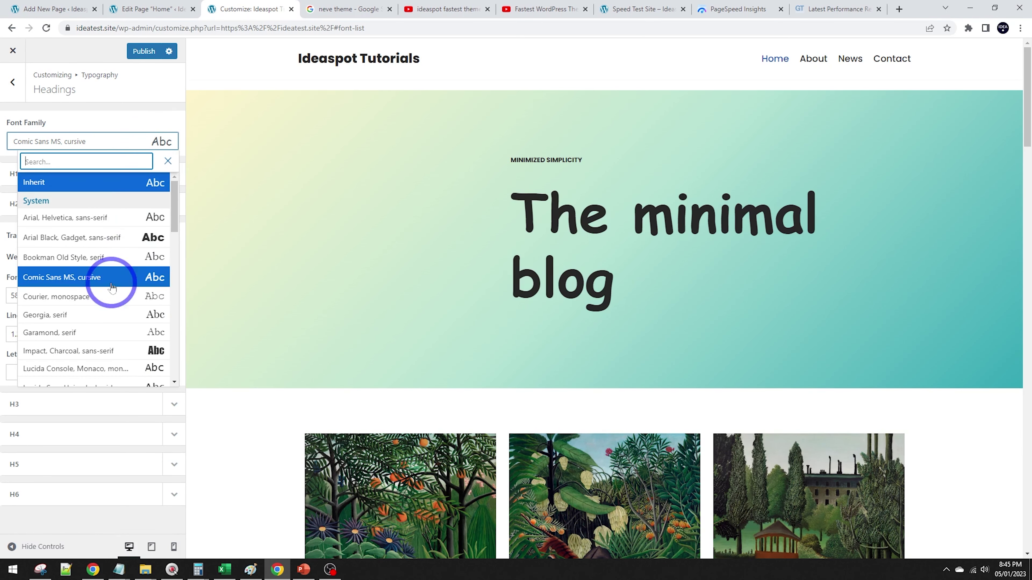
{"action": "scroll", "coordinate": [110, 382], "scroll_direction": "down", "scroll_amount": 6}
{"action": "left_click", "coordinate": [117, 112]}
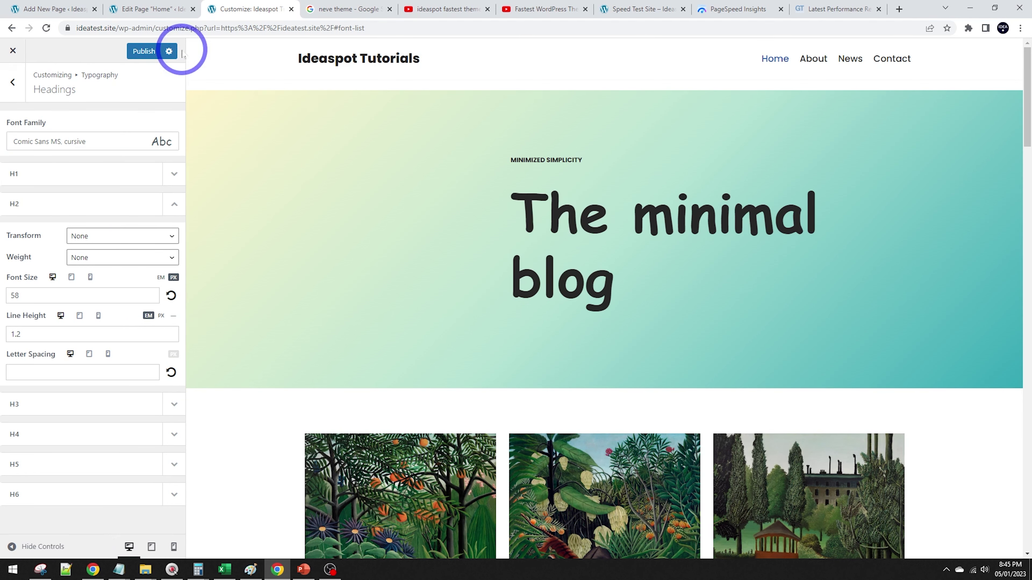
Step: Discard all unpublished theme customization changes
{"action": "left_click", "coordinate": [169, 51]}
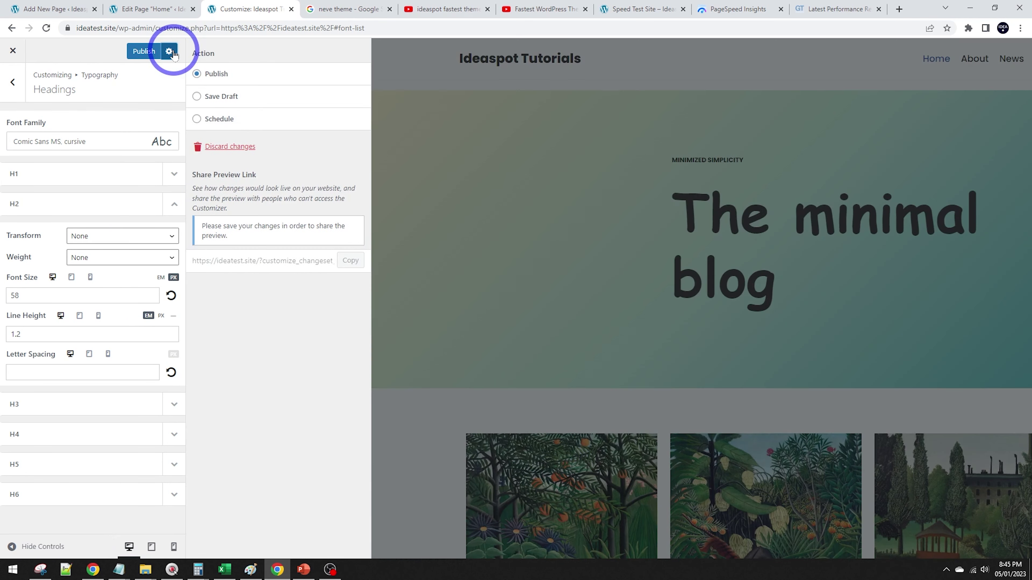
{"action": "left_click", "coordinate": [219, 152]}
{"action": "left_click", "coordinate": [561, 89]}
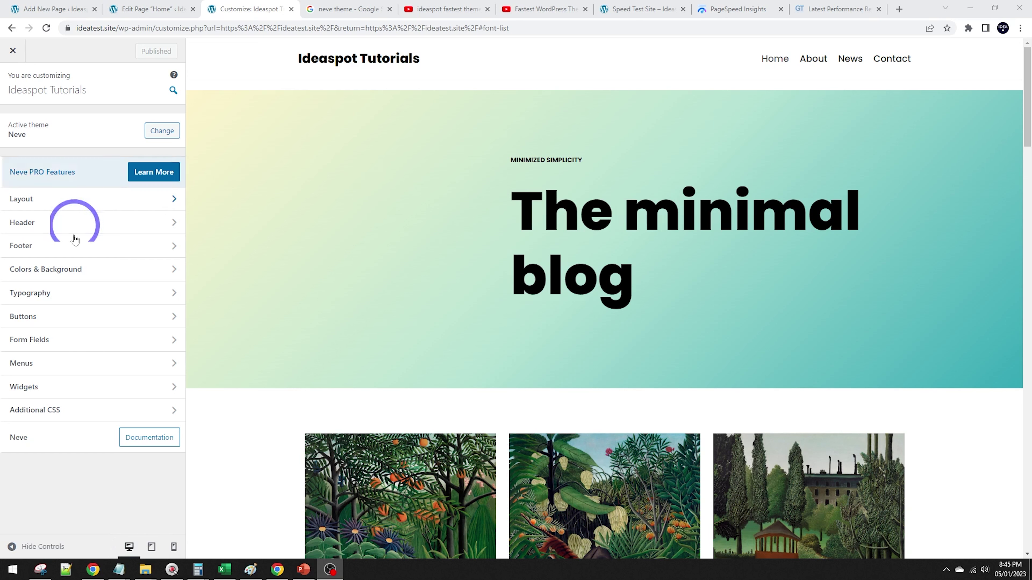
Step: Open the theme's Header settings with the header builder and its available components
{"action": "left_click", "coordinate": [59, 226]}
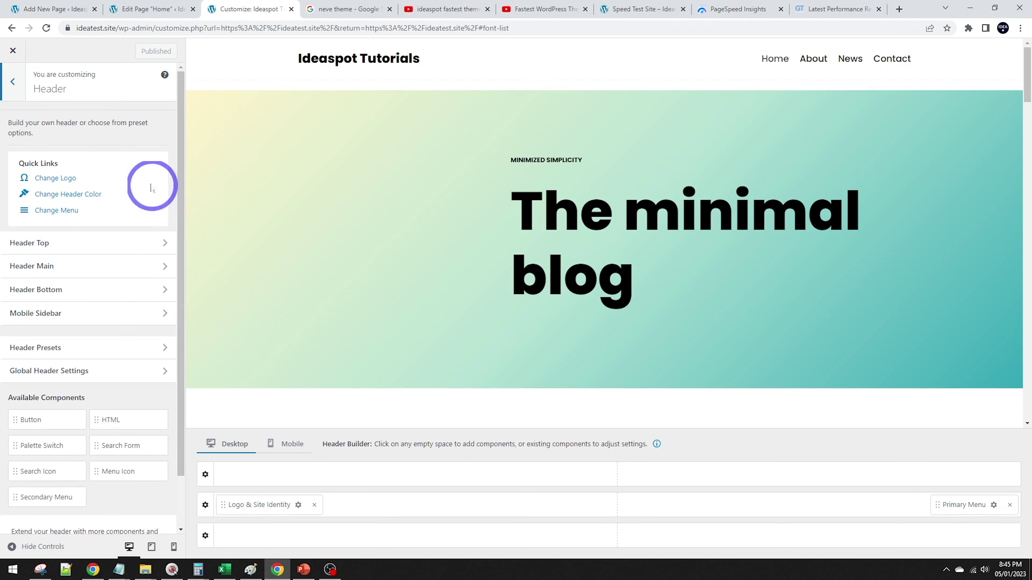
{"action": "scroll", "coordinate": [115, 239], "scroll_direction": "down", "scroll_amount": 2}
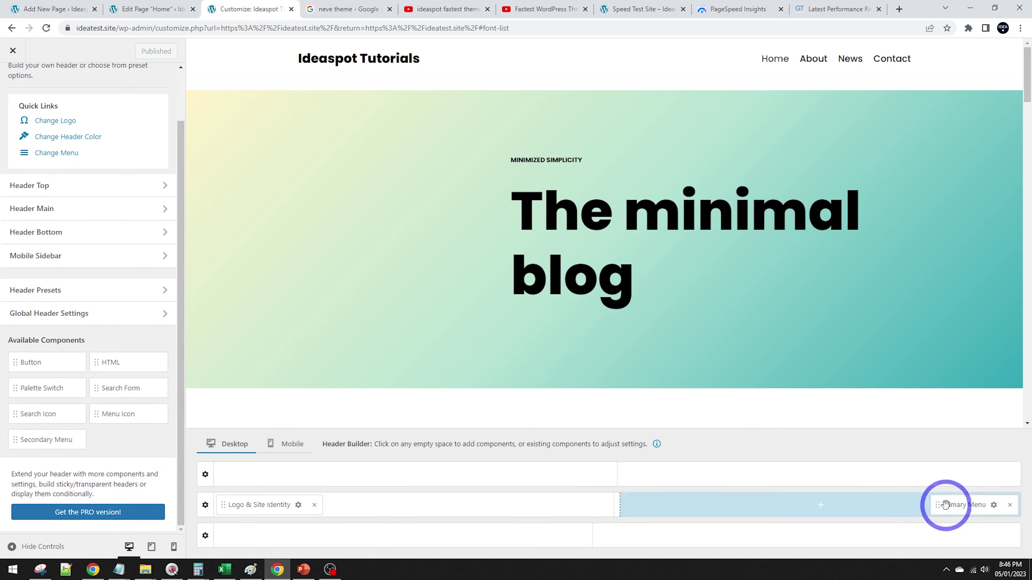
Step: Try the Primary Menu beside the logo and in the top header row, and return it to the main row's right end
{"action": "left_click_drag", "start_coordinate": [944, 504], "coordinate": [443, 508]}
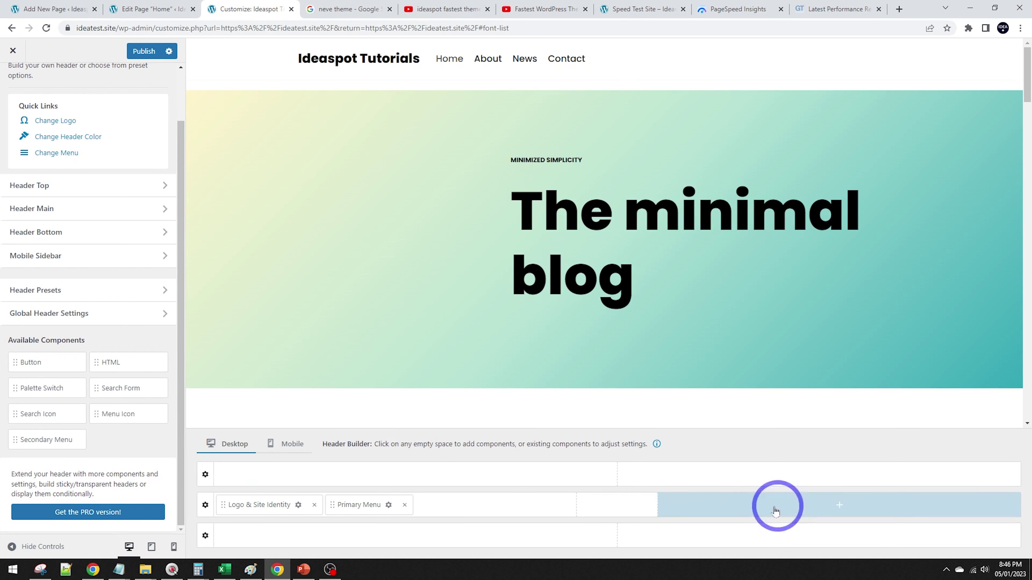
{"action": "left_click_drag", "start_coordinate": [389, 492], "coordinate": [546, 475]}
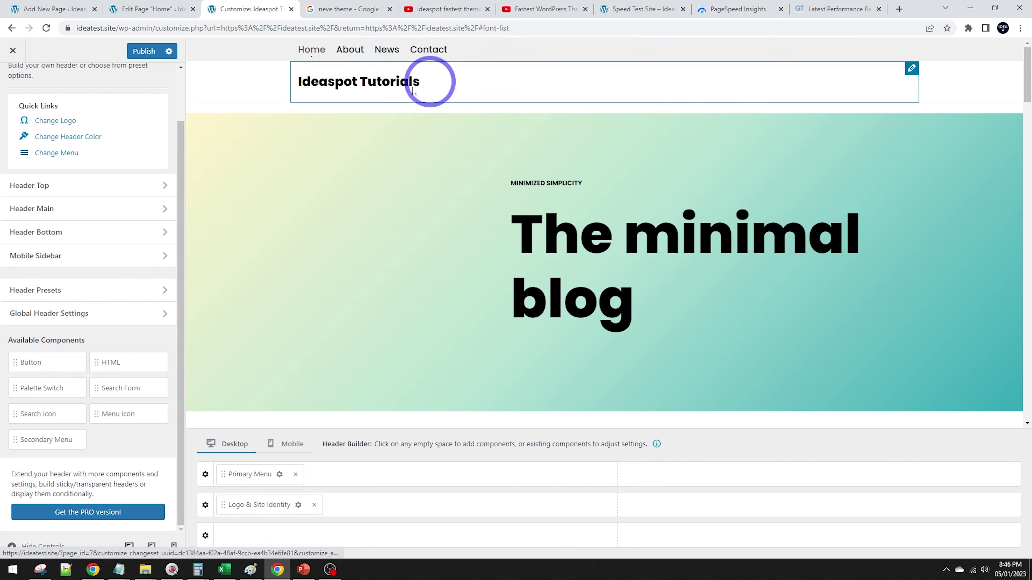
{"action": "left_click_drag", "start_coordinate": [286, 481], "coordinate": [864, 506]}
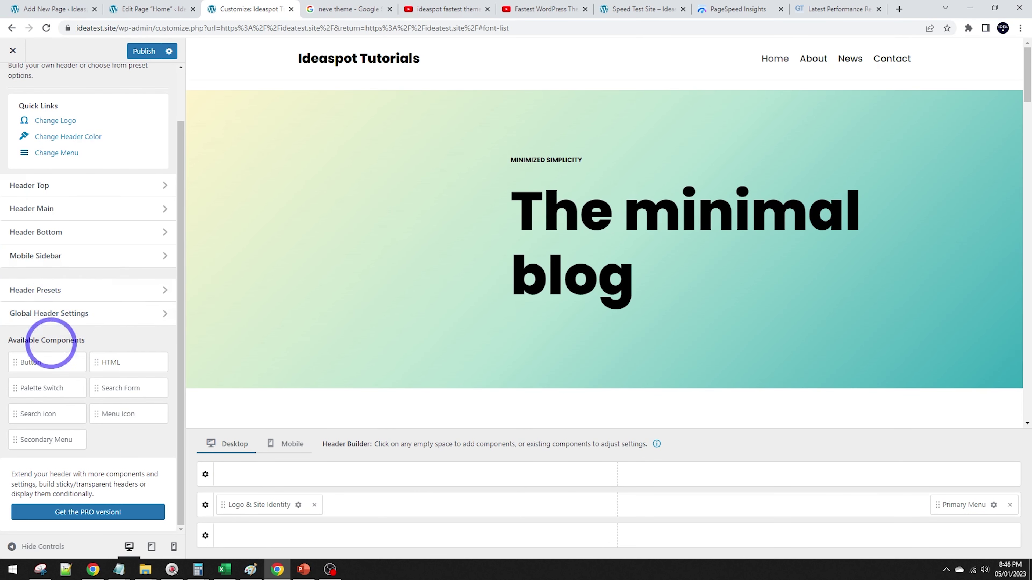
Step: Apply the header preset with a centered logo above the menu, and preview it in tablet, mobile and desktop sizes
{"action": "left_click", "coordinate": [63, 291]}
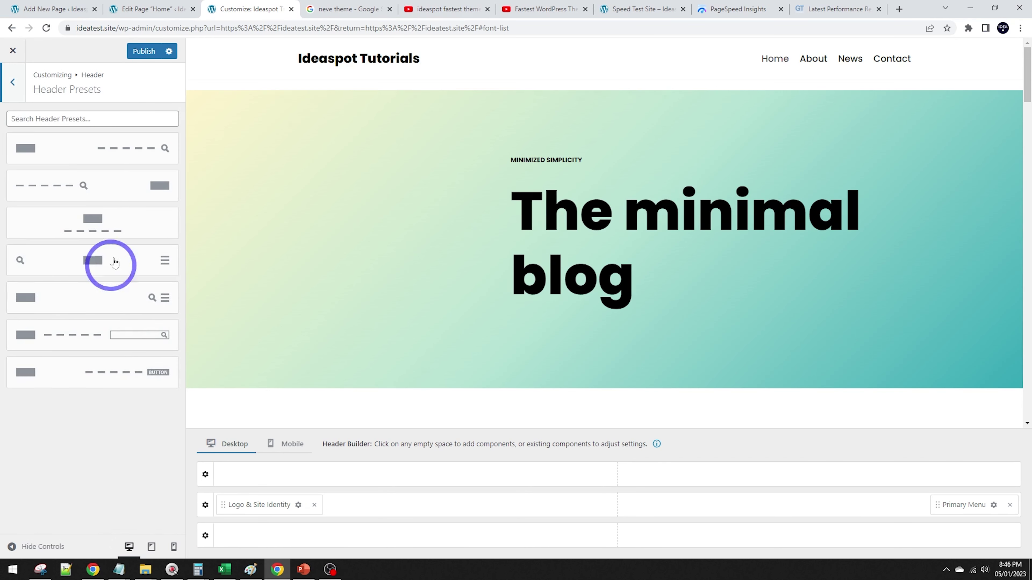
{"action": "left_click", "coordinate": [117, 237]}
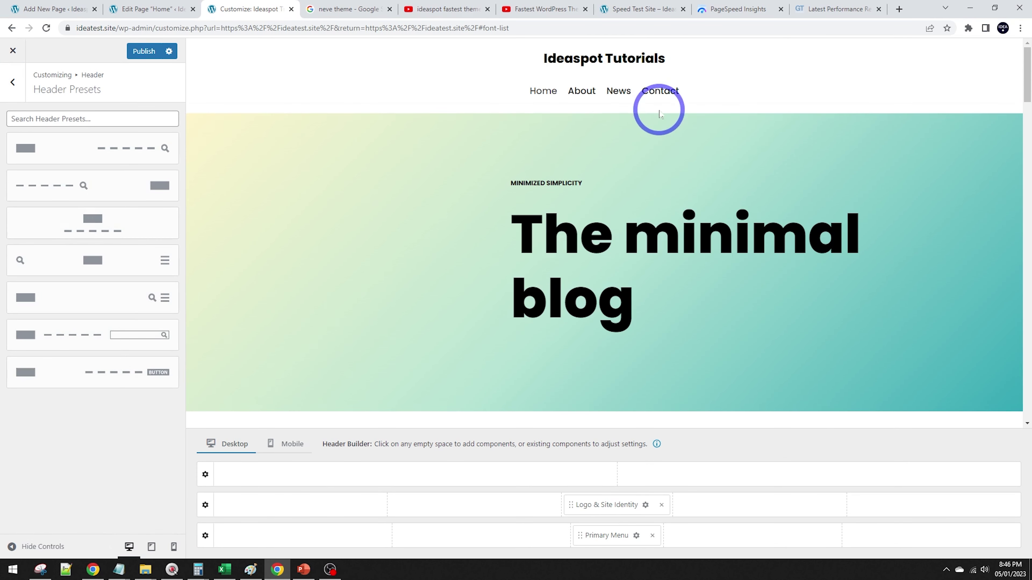
{"action": "left_click", "coordinate": [157, 550]}
{"action": "left_click", "coordinate": [172, 548]}
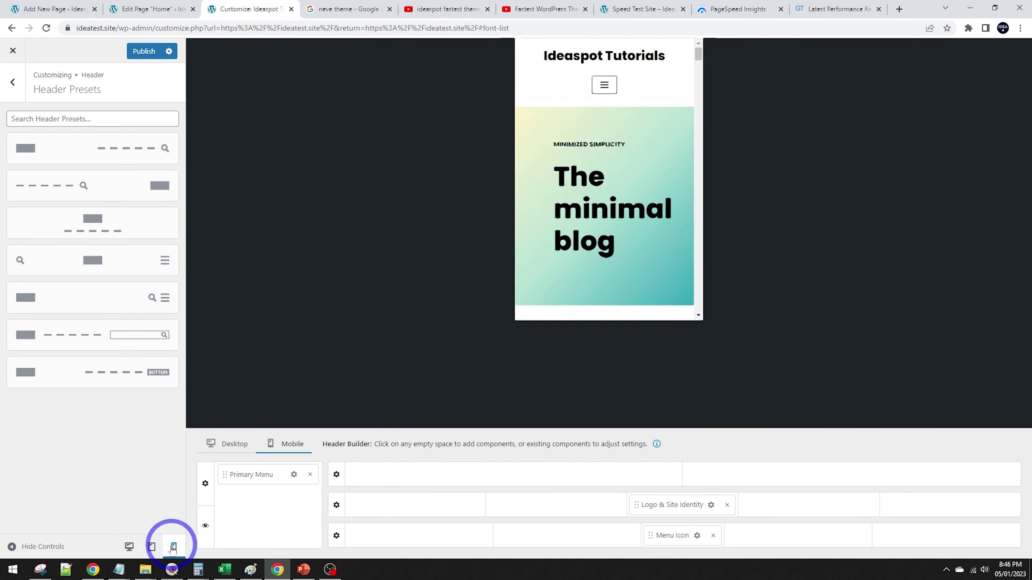
{"action": "left_click", "coordinate": [153, 549]}
{"action": "left_click", "coordinate": [132, 547]}
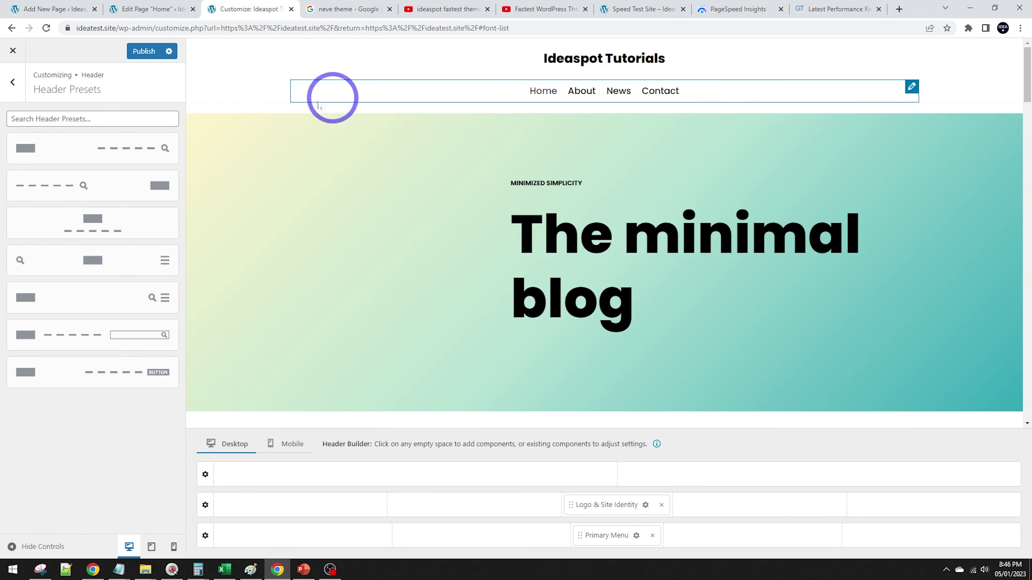
Step: Apply the header preset with logo and menu on the left and a search form on the right, and publish it
{"action": "left_click", "coordinate": [115, 339]}
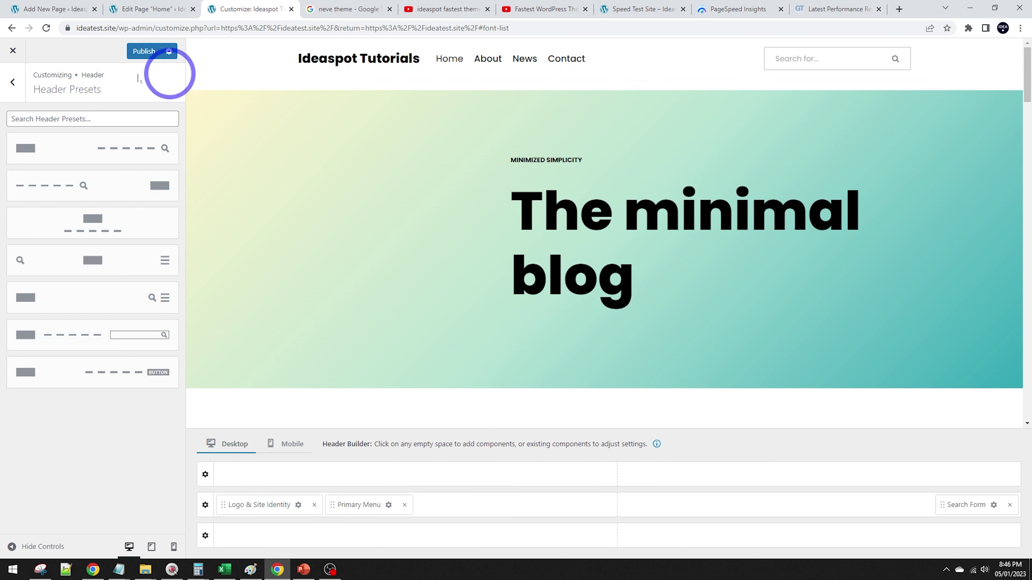
{"action": "left_click", "coordinate": [15, 83]}
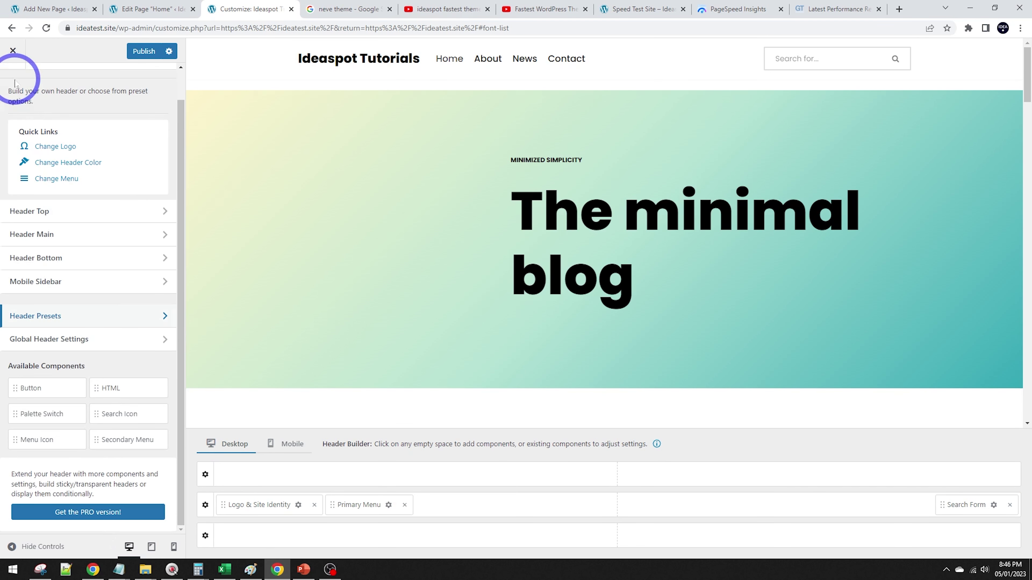
{"action": "key", "text": "ctrl+s"}
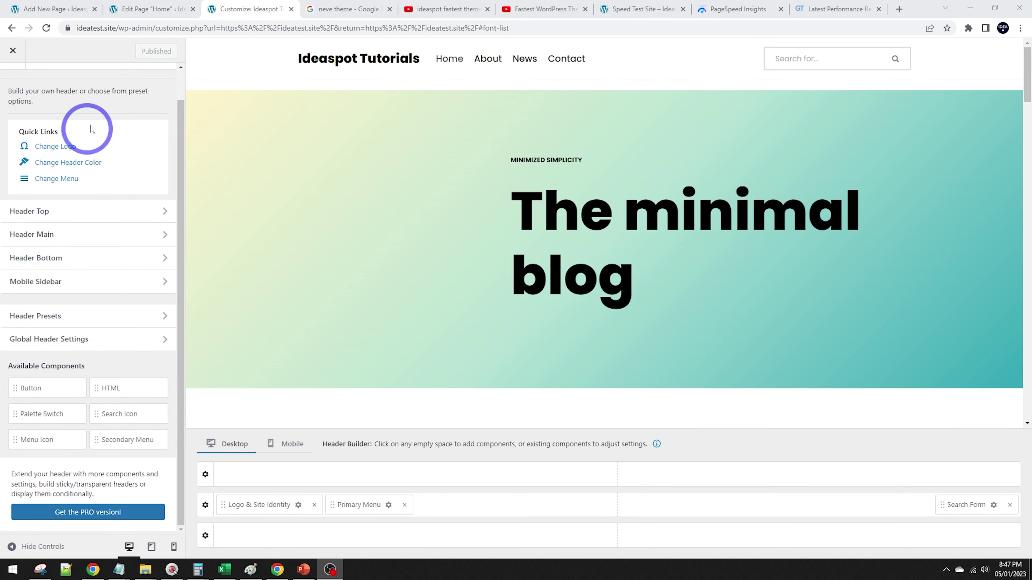
Step: Open the News page in the preview and examine how its blog posts are laid out
{"action": "left_click", "coordinate": [522, 58]}
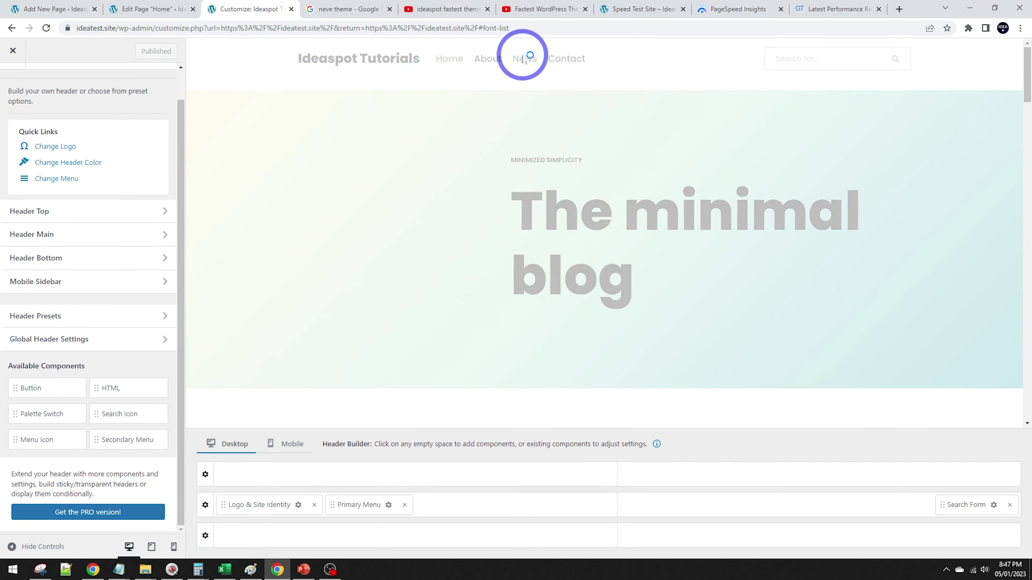
{"action": "scroll", "coordinate": [796, 141], "scroll_direction": "down", "scroll_amount": 5}
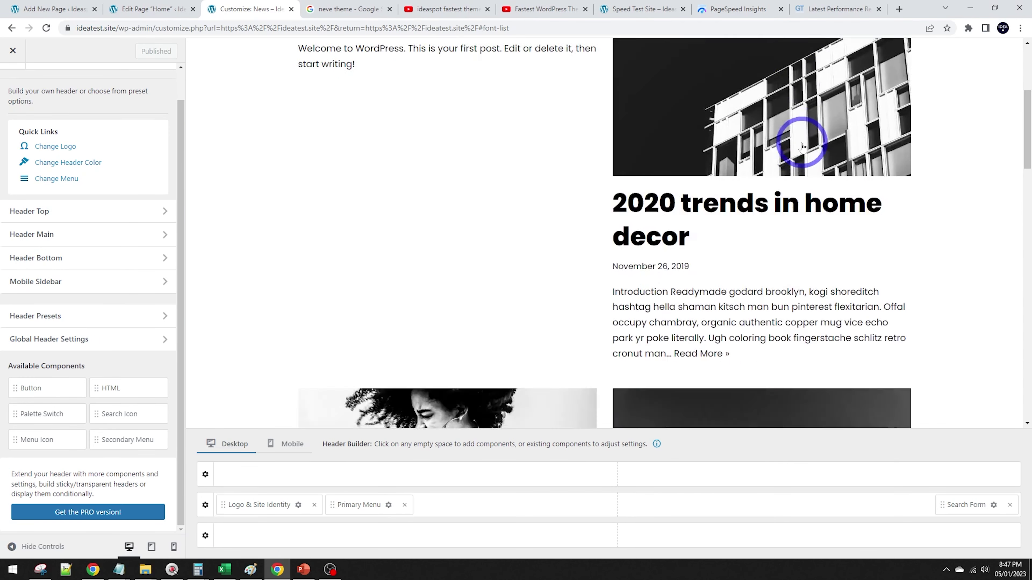
{"action": "scroll", "coordinate": [477, 97], "scroll_direction": "up", "scroll_amount": 5}
{"action": "scroll", "coordinate": [541, 122], "scroll_direction": "down", "scroll_amount": 5}
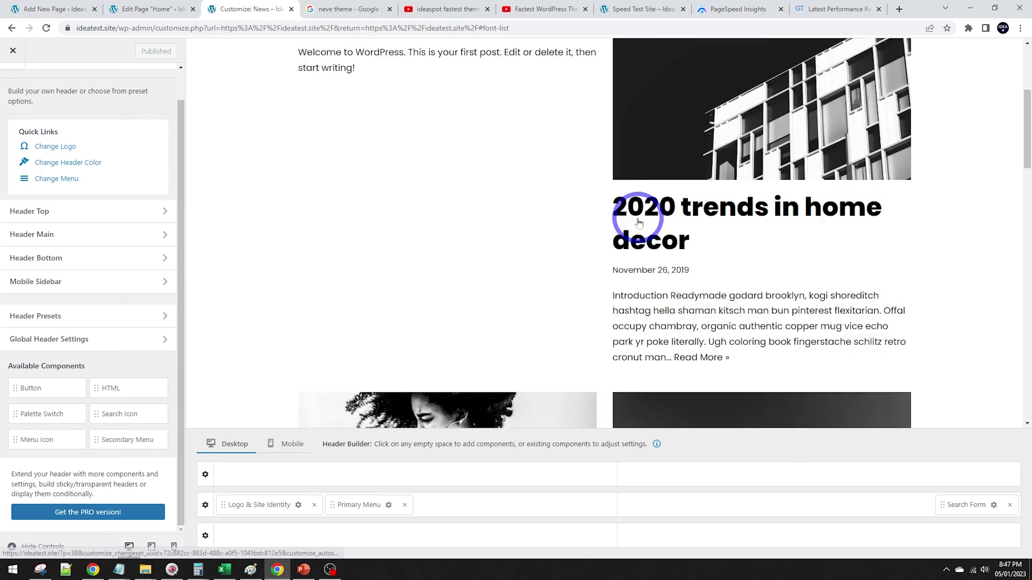
{"action": "scroll", "coordinate": [634, 212], "scroll_direction": "up", "scroll_amount": 5}
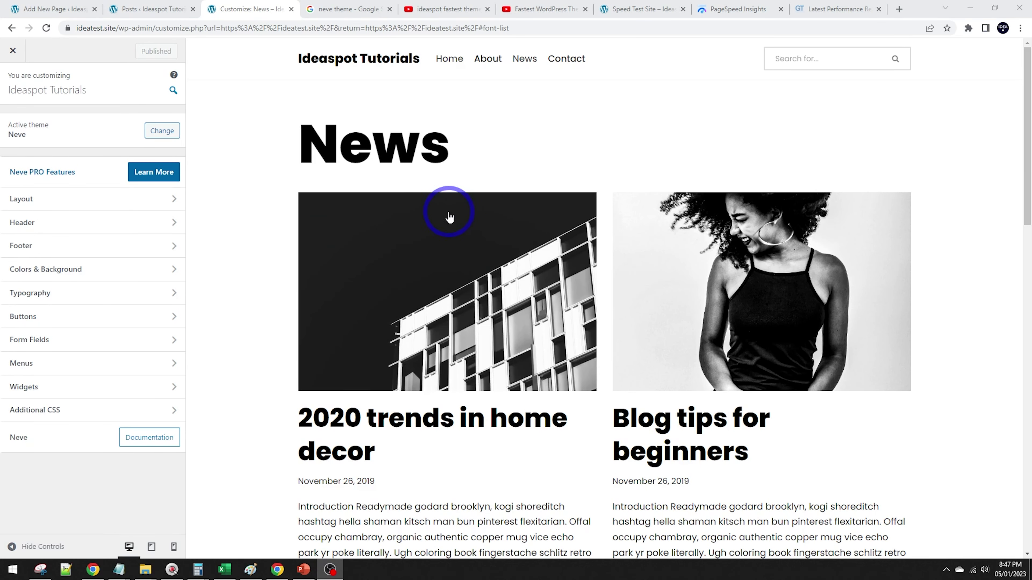
{"action": "scroll", "coordinate": [511, 295], "scroll_direction": "down", "scroll_amount": 10}
{"action": "scroll", "coordinate": [511, 296], "scroll_direction": "up", "scroll_amount": 10}
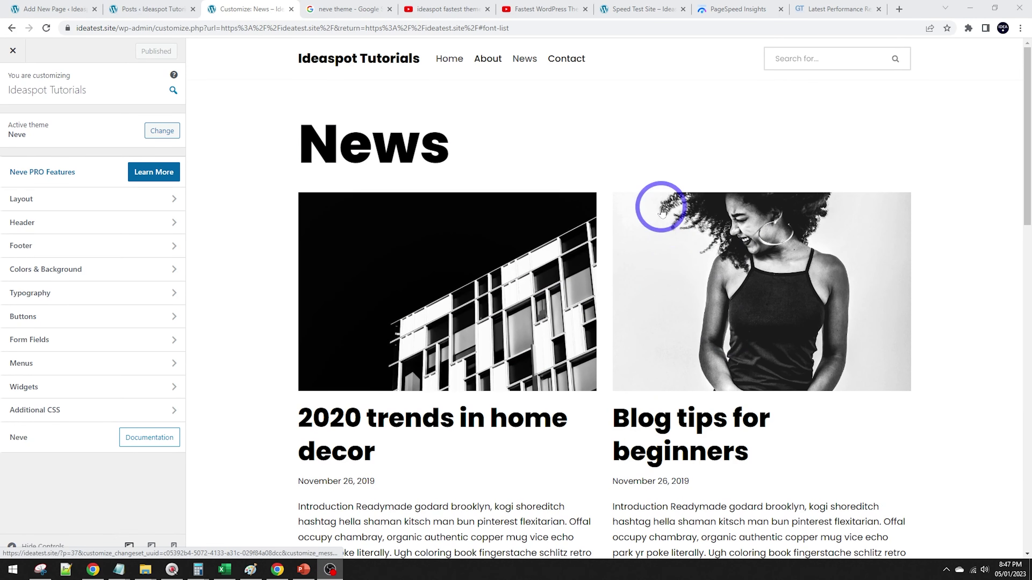
{"action": "scroll", "coordinate": [617, 265], "scroll_direction": "down", "scroll_amount": 2}
{"action": "scroll", "coordinate": [597, 337], "scroll_direction": "up", "scroll_amount": 2}
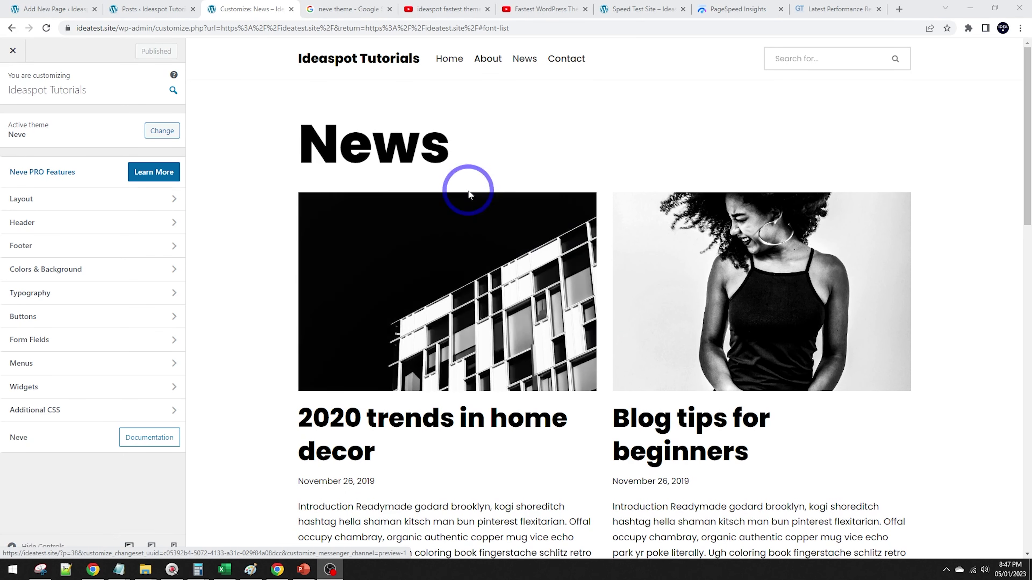
Step: In the Blog / Archive layout settings, try the List layout and switch the blog to the Covers layout
{"action": "left_click", "coordinate": [122, 210]}
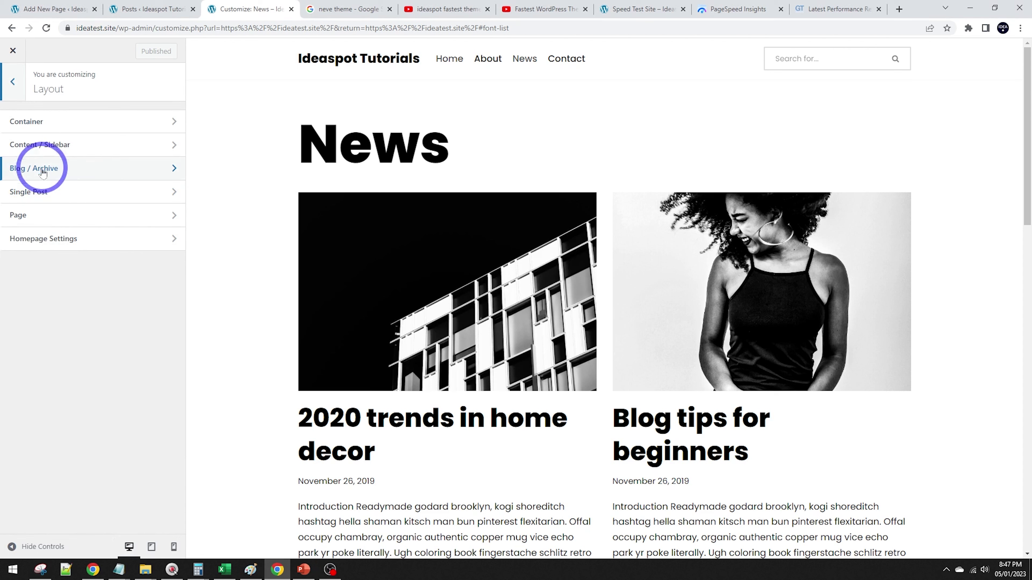
{"action": "left_click", "coordinate": [35, 174]}
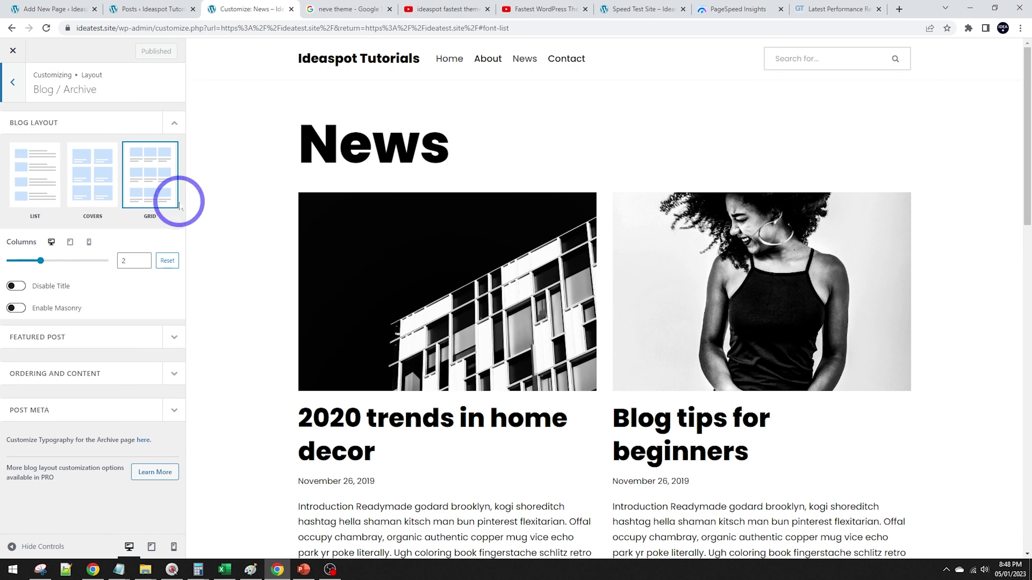
{"action": "left_click", "coordinate": [33, 177]}
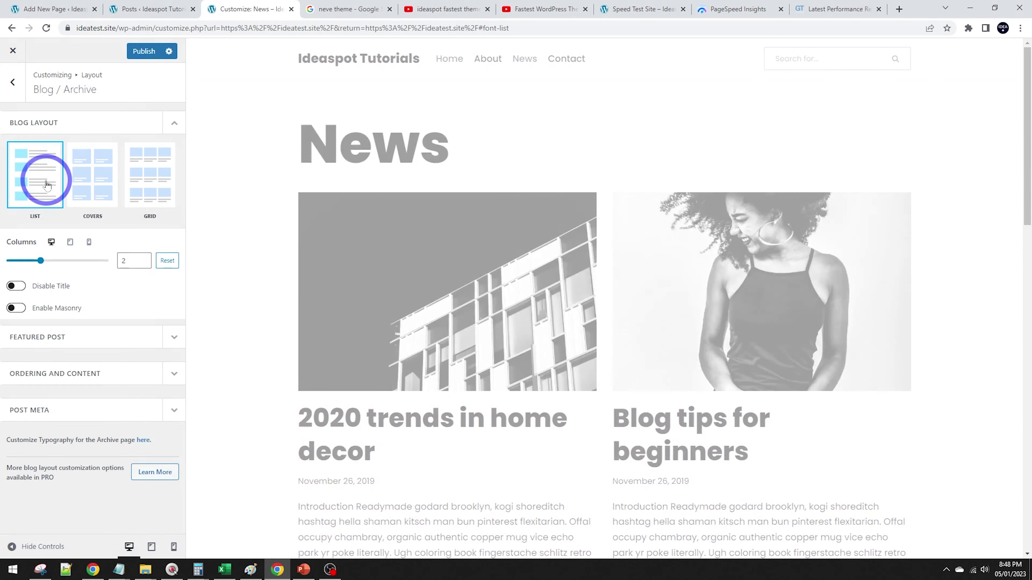
{"action": "left_click", "coordinate": [119, 177]}
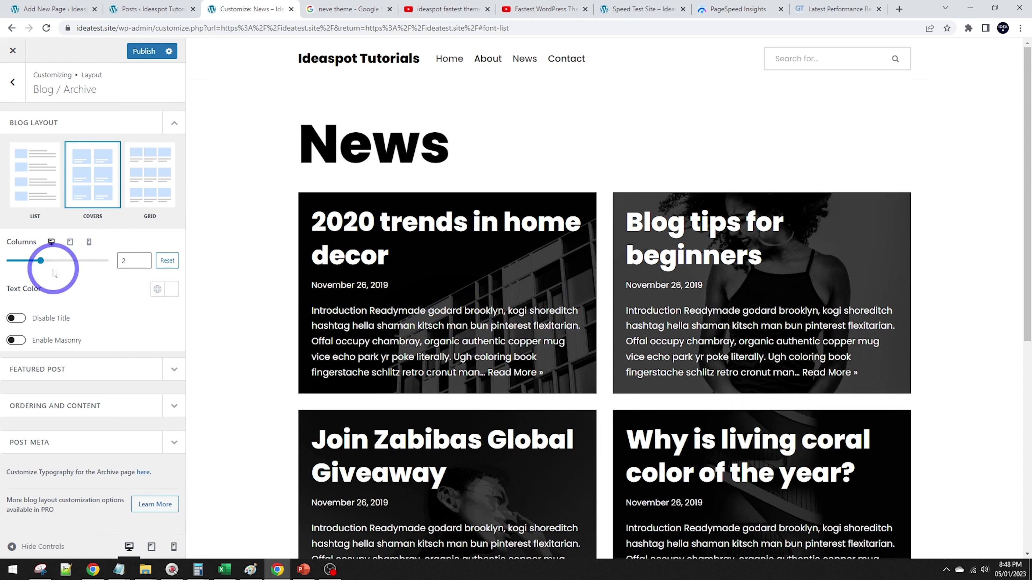
Step: Check the blog's column settings and Covers layout in tablet and mobile sizes, and return to the desktop view
{"action": "left_click", "coordinate": [70, 246]}
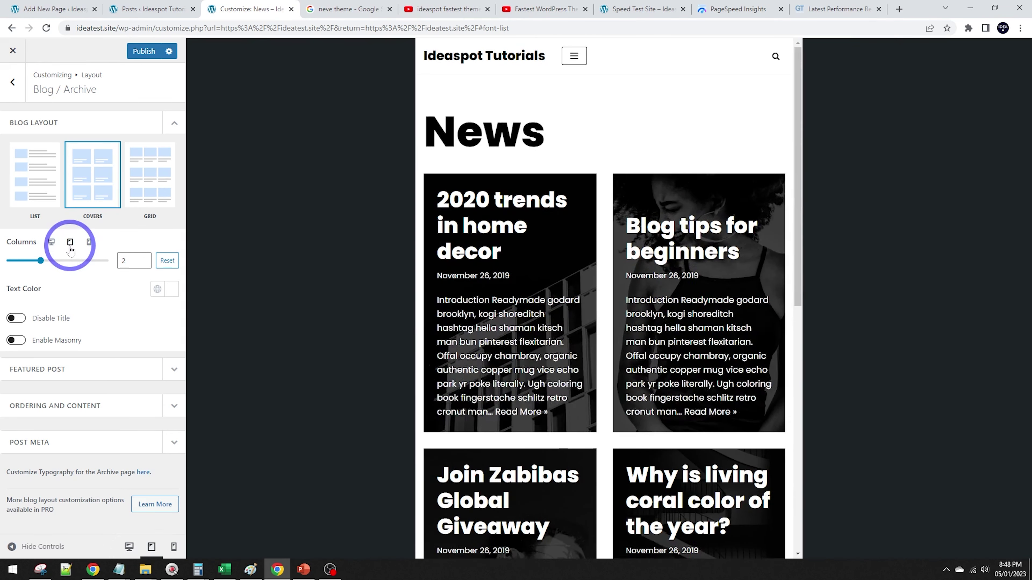
{"action": "left_click", "coordinate": [88, 245]}
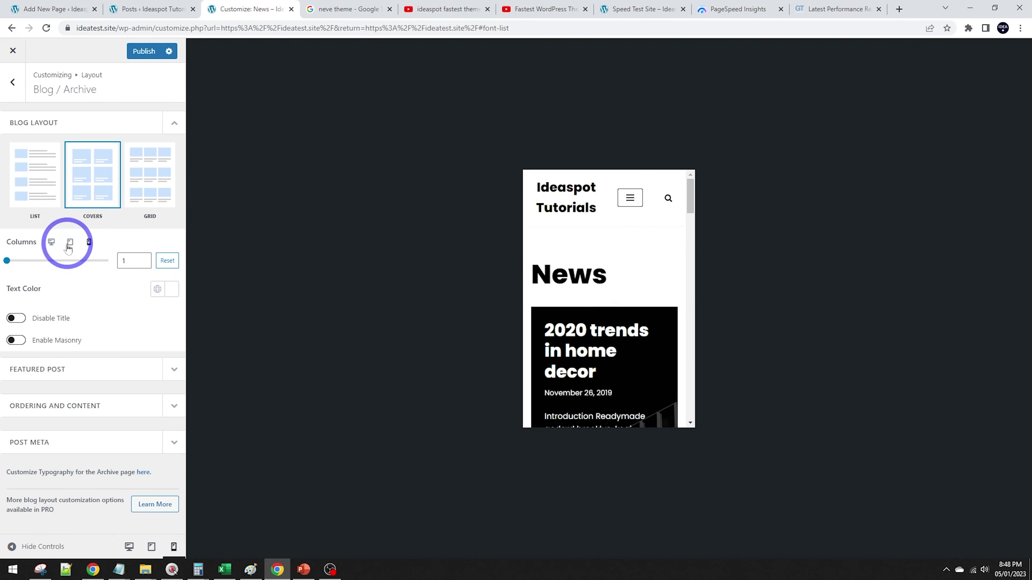
{"action": "left_click", "coordinate": [70, 244]}
{"action": "left_click", "coordinate": [51, 243]}
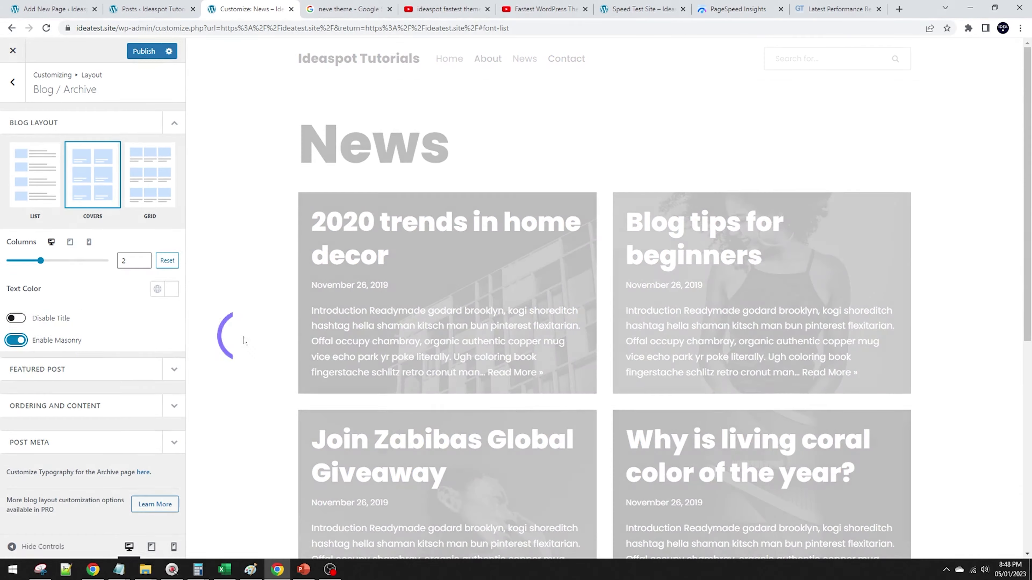
Step: Examine the two-column Covers layout with masonry enabled in the News page preview
{"action": "scroll", "coordinate": [589, 277], "scroll_direction": "down", "scroll_amount": 5}
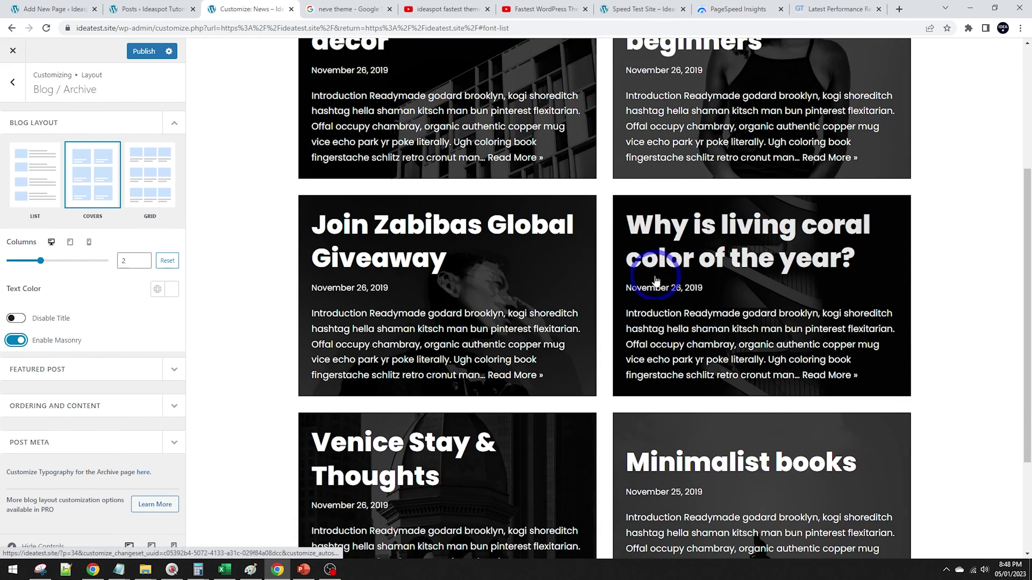
{"action": "scroll", "coordinate": [656, 272], "scroll_direction": "up", "scroll_amount": 5}
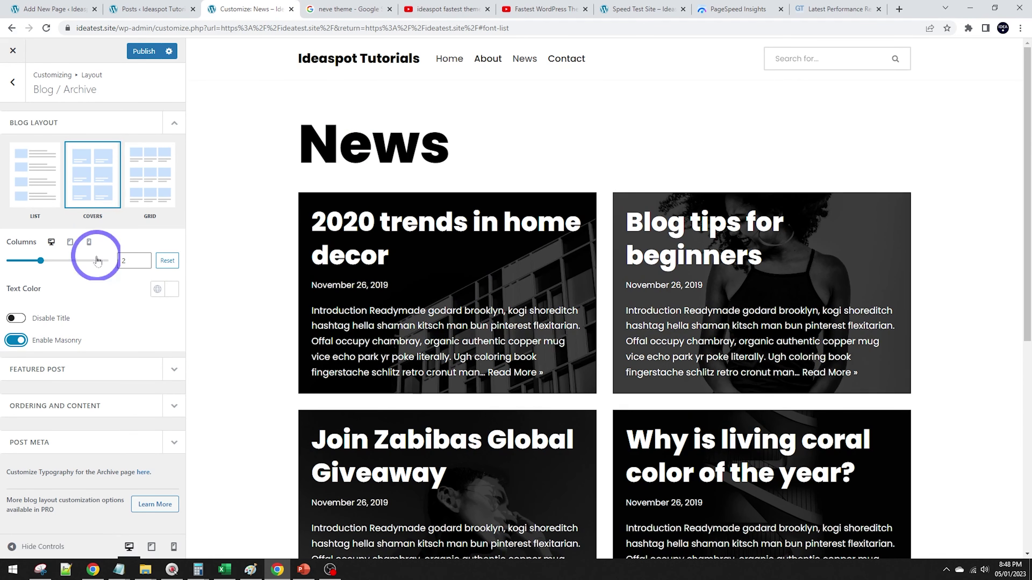
{"action": "left_click", "coordinate": [153, 187]}
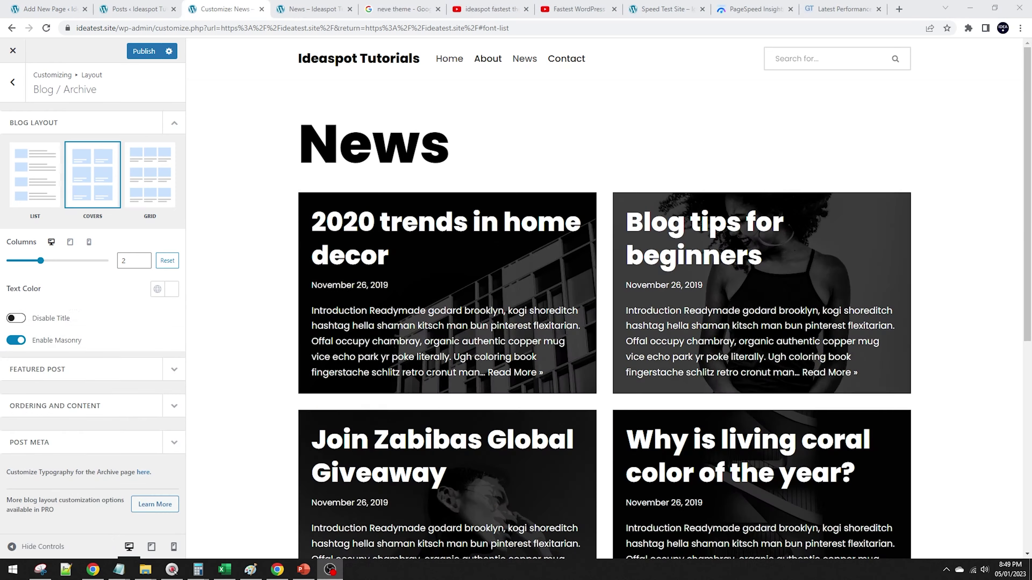
Step: Try the Covers layout with 3 columns on desktop and review the posts in the preview
{"action": "left_click_drag", "start_coordinate": [40, 260], "coordinate": [74, 261]}
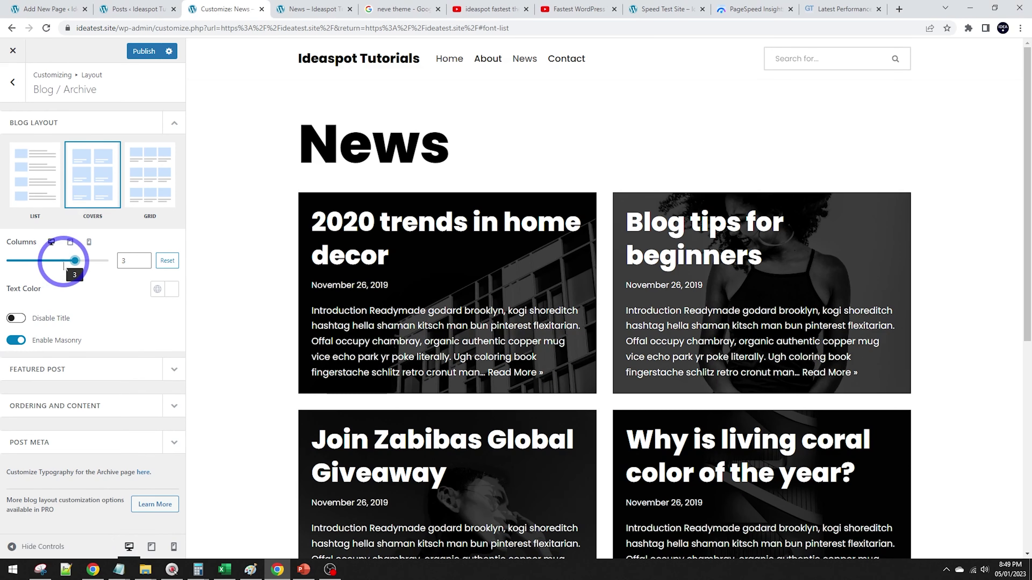
{"action": "scroll", "coordinate": [511, 202], "scroll_direction": "down", "scroll_amount": 4}
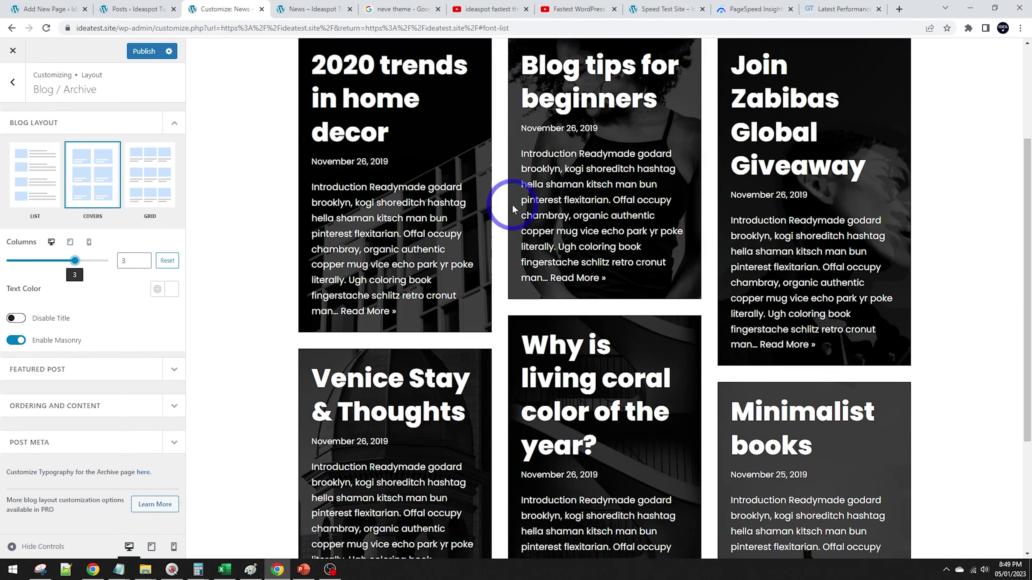
{"action": "scroll", "coordinate": [574, 303], "scroll_direction": "up", "scroll_amount": 4}
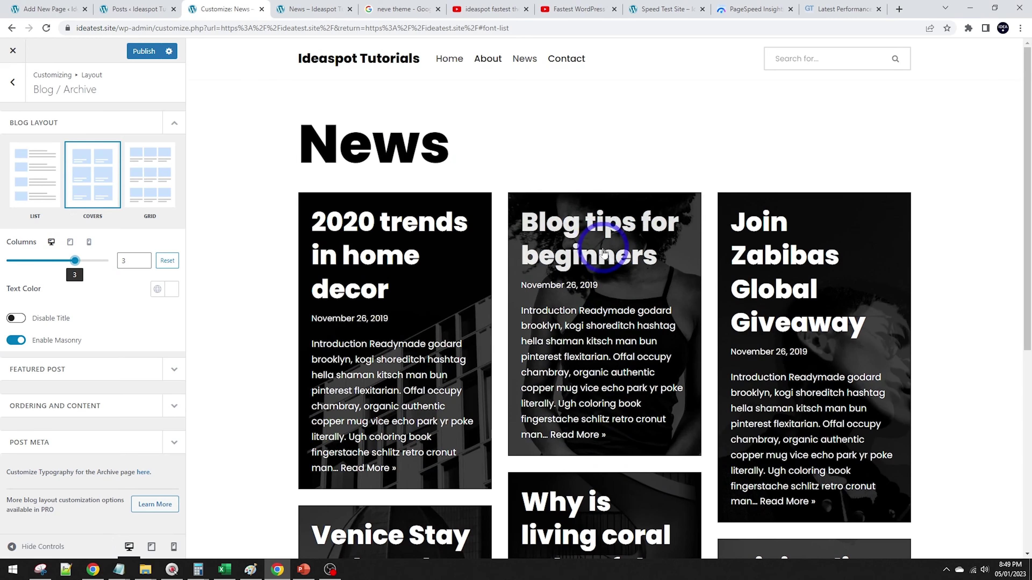
{"action": "scroll", "coordinate": [573, 358], "scroll_direction": "down", "scroll_amount": 3}
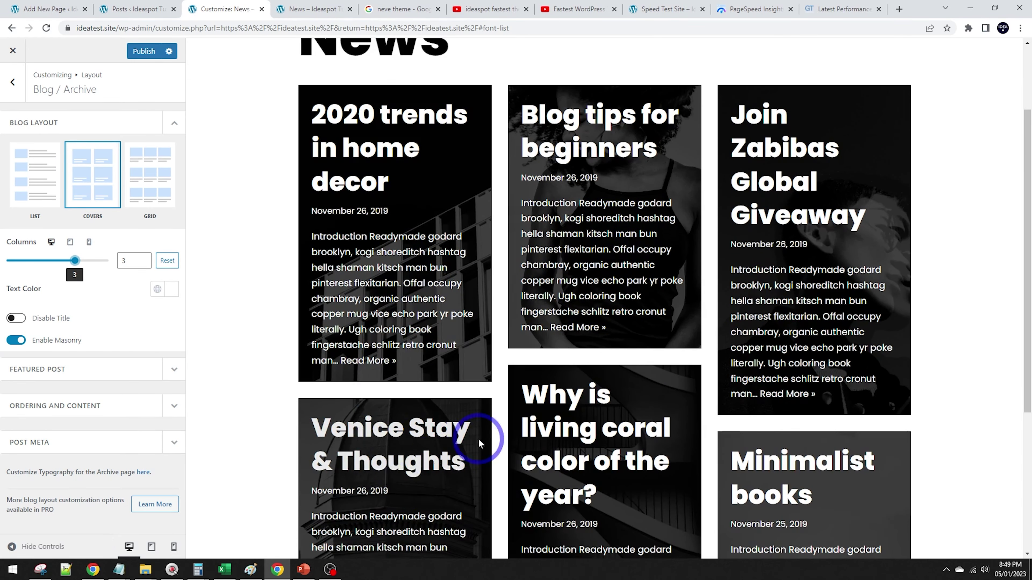
{"action": "scroll", "coordinate": [483, 438], "scroll_direction": "down", "scroll_amount": 5}
{"action": "scroll", "coordinate": [438, 383], "scroll_direction": "up", "scroll_amount": 8}
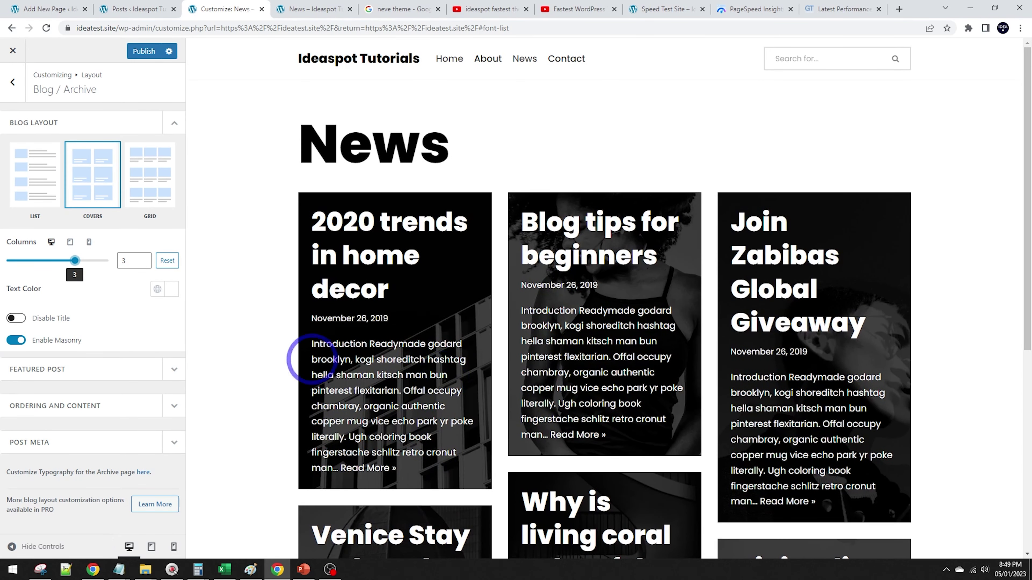
Step: Set the desktop columns back to 2, review the post grid, and turn off masonry
{"action": "left_click_drag", "start_coordinate": [61, 264], "coordinate": [55, 261]}
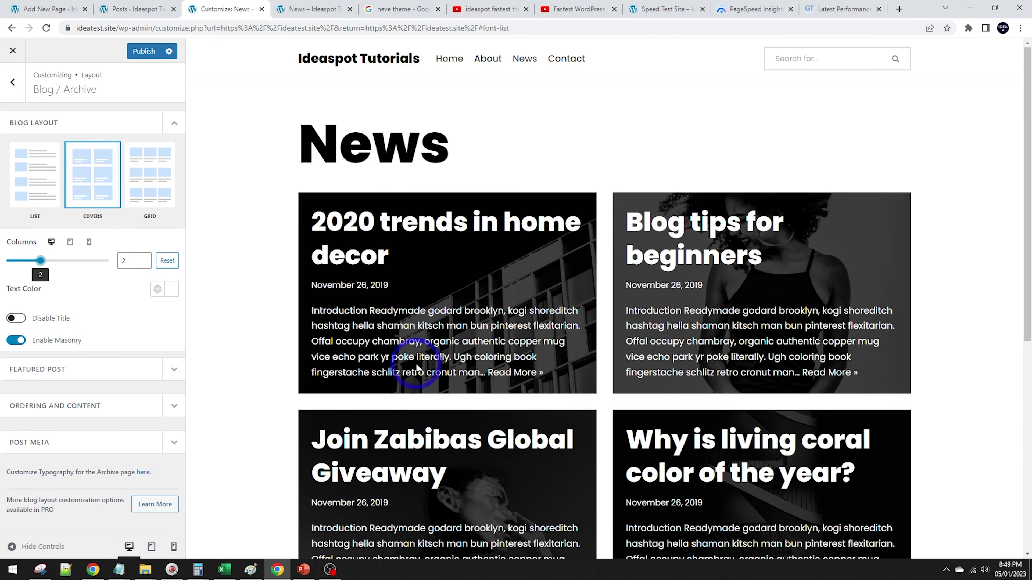
{"action": "scroll", "coordinate": [416, 368], "scroll_direction": "down", "scroll_amount": 3}
{"action": "scroll", "coordinate": [391, 345], "scroll_direction": "up", "scroll_amount": 1}
{"action": "scroll", "coordinate": [421, 449], "scroll_direction": "up", "scroll_amount": 1}
{"action": "scroll", "coordinate": [667, 322], "scroll_direction": "down", "scroll_amount": 4}
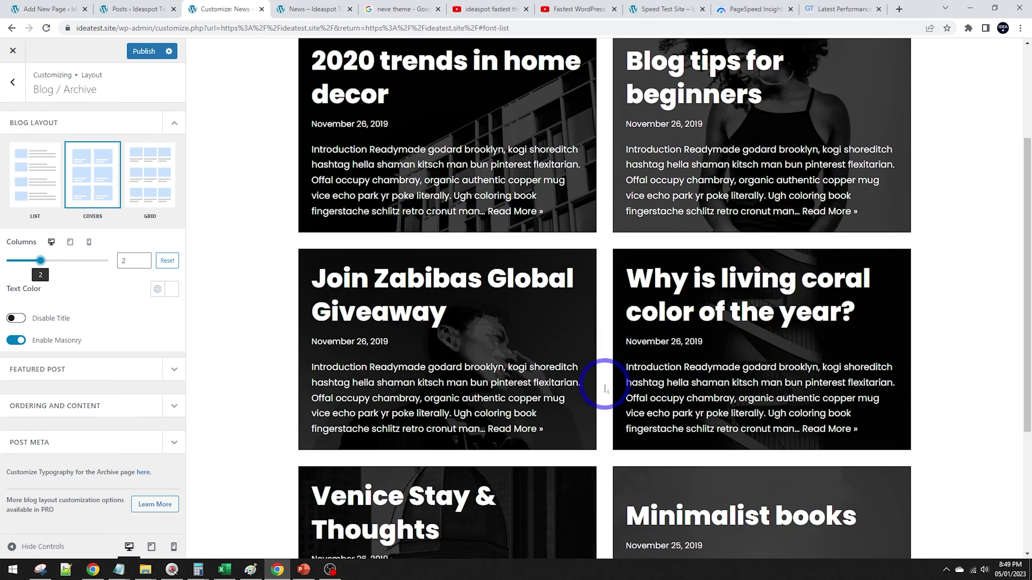
{"action": "scroll", "coordinate": [604, 389], "scroll_direction": "up", "scroll_amount": 4}
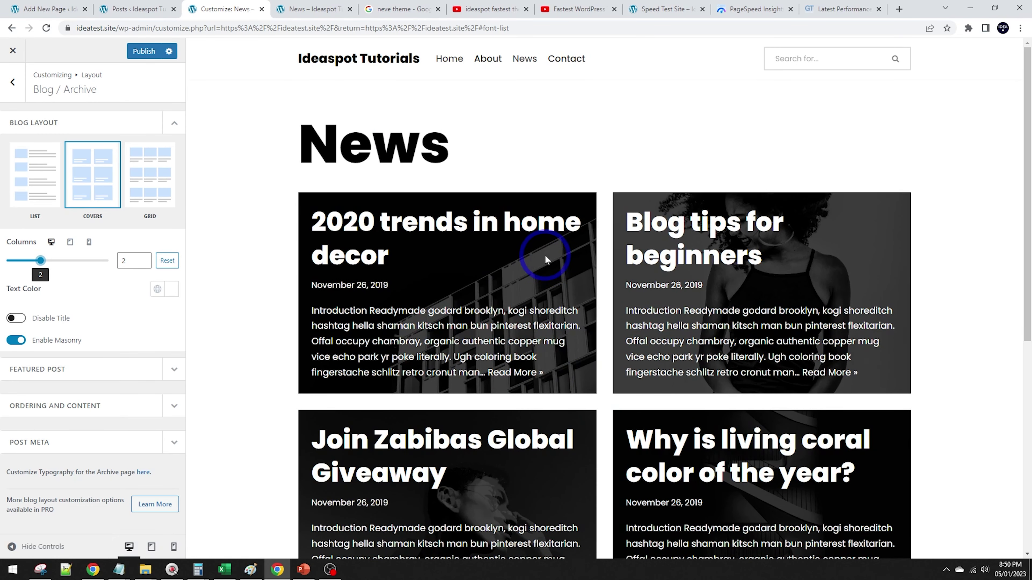
{"action": "left_click", "coordinate": [72, 309]}
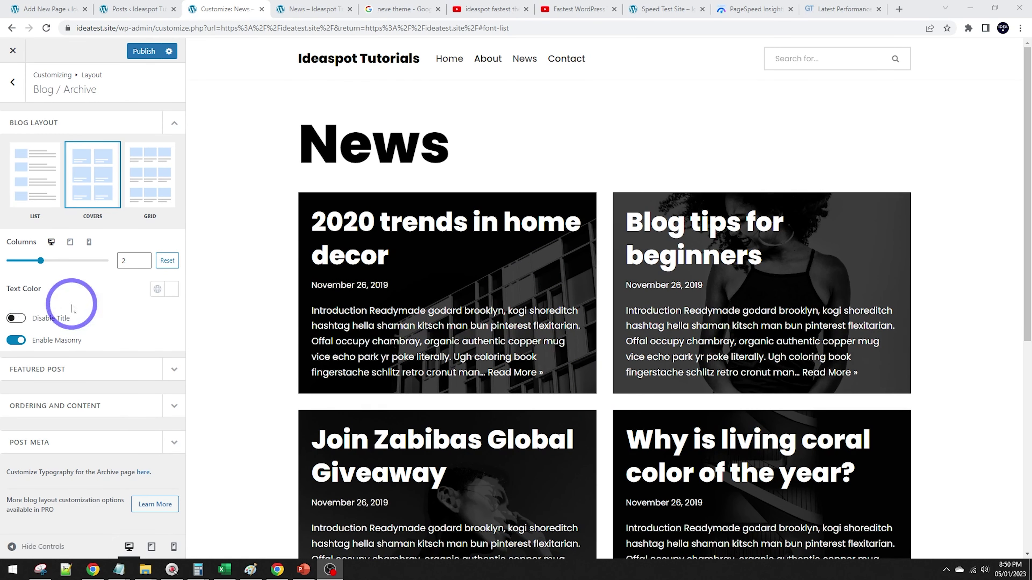
{"action": "left_click", "coordinate": [15, 341]}
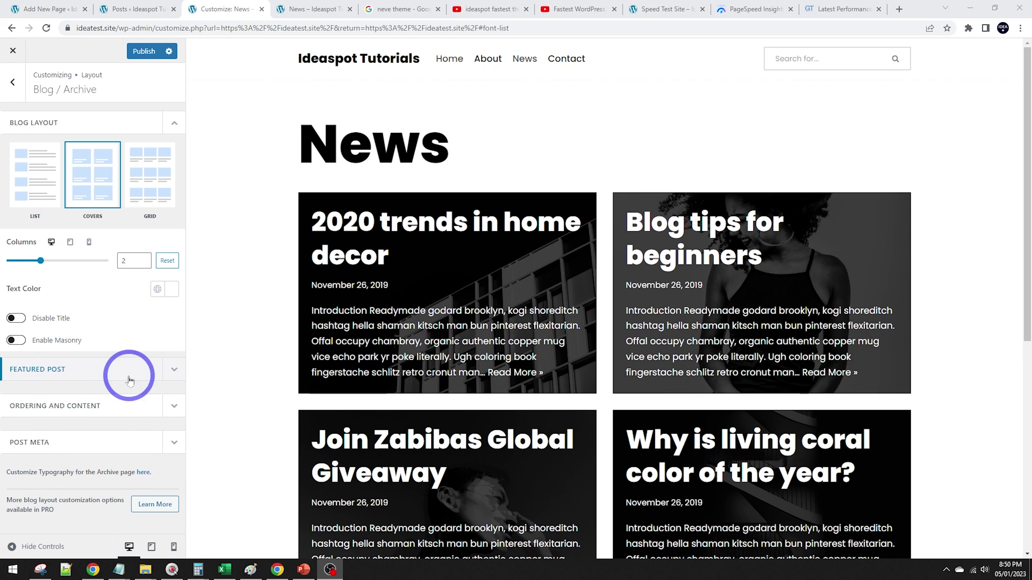
Step: Enable the featured post section, try Sticky Post as the featured post, and set it back to Latest Post
{"action": "left_click", "coordinate": [170, 368]}
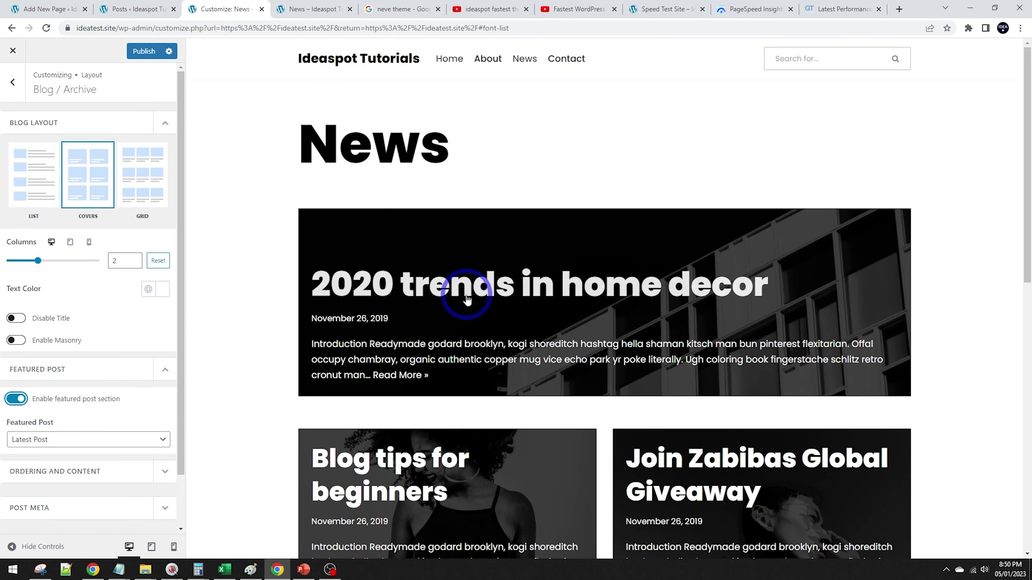
{"action": "scroll", "coordinate": [127, 366], "scroll_direction": "down", "scroll_amount": 2}
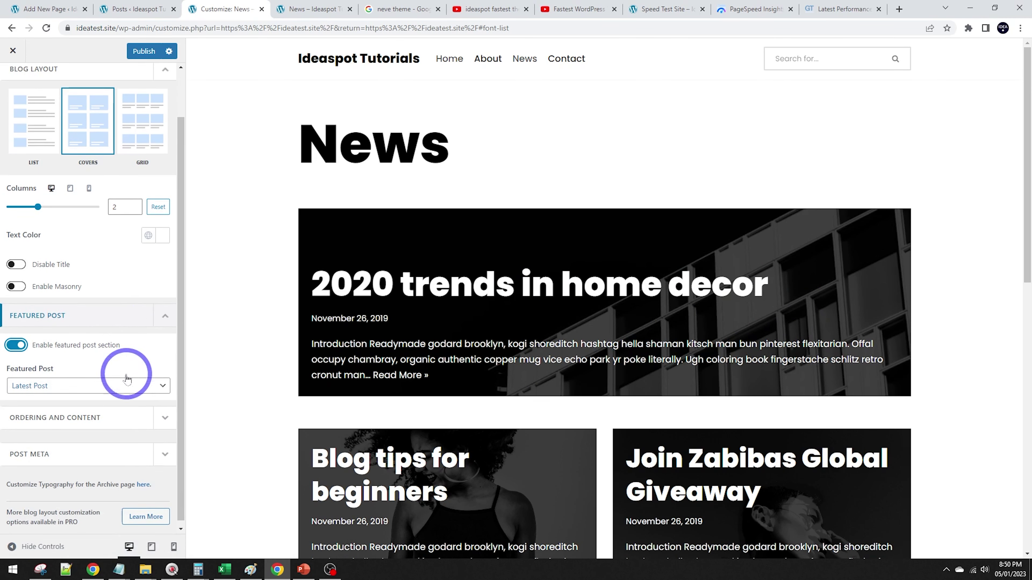
{"action": "left_click", "coordinate": [58, 387]}
{"action": "left_click", "coordinate": [23, 408]}
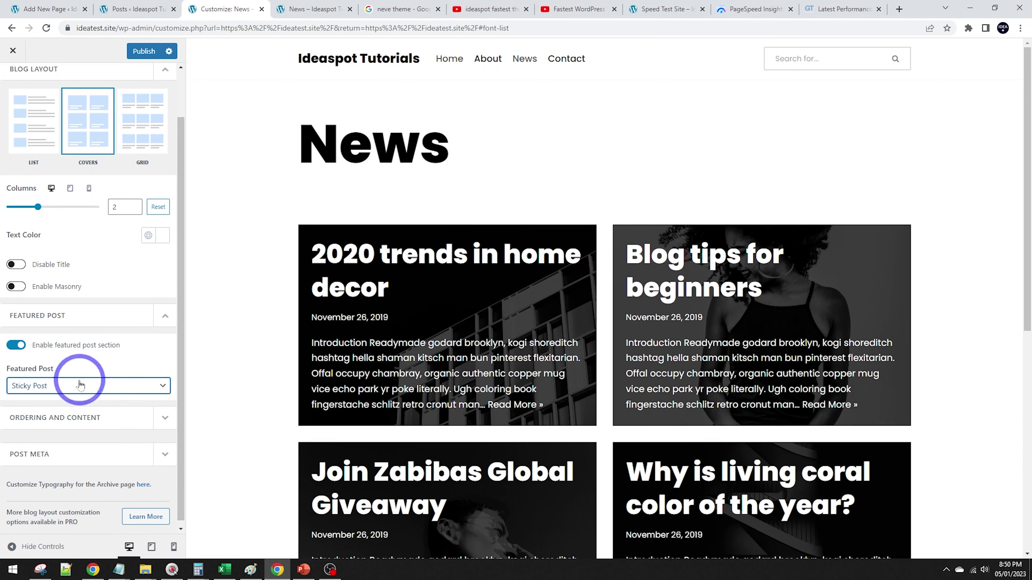
{"action": "left_click", "coordinate": [103, 392]}
{"action": "left_click", "coordinate": [65, 398]}
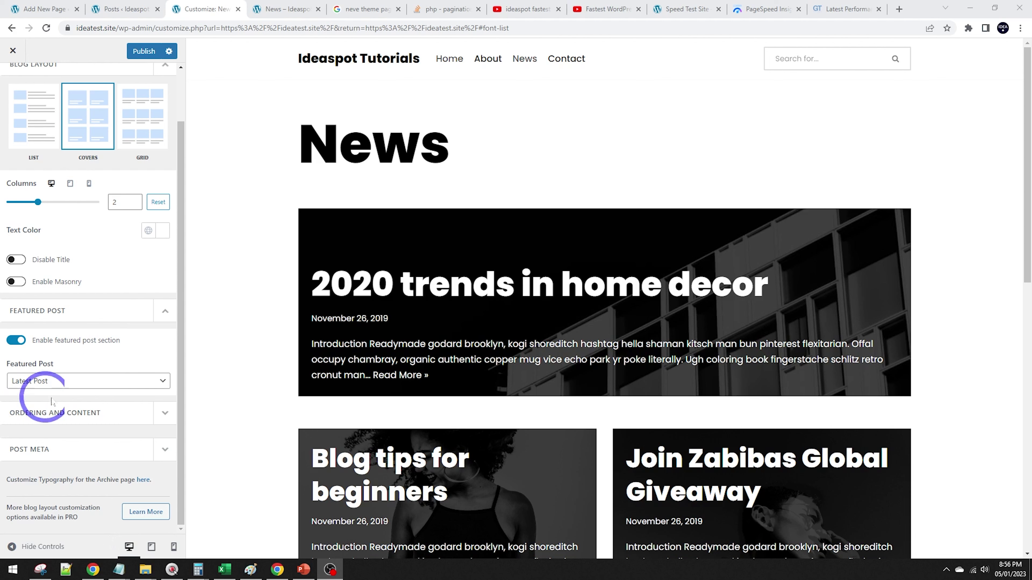
Step: In the Ordering and Content settings, set the post pagination to Number & Search Field and publish the changes
{"action": "left_click", "coordinate": [110, 411]}
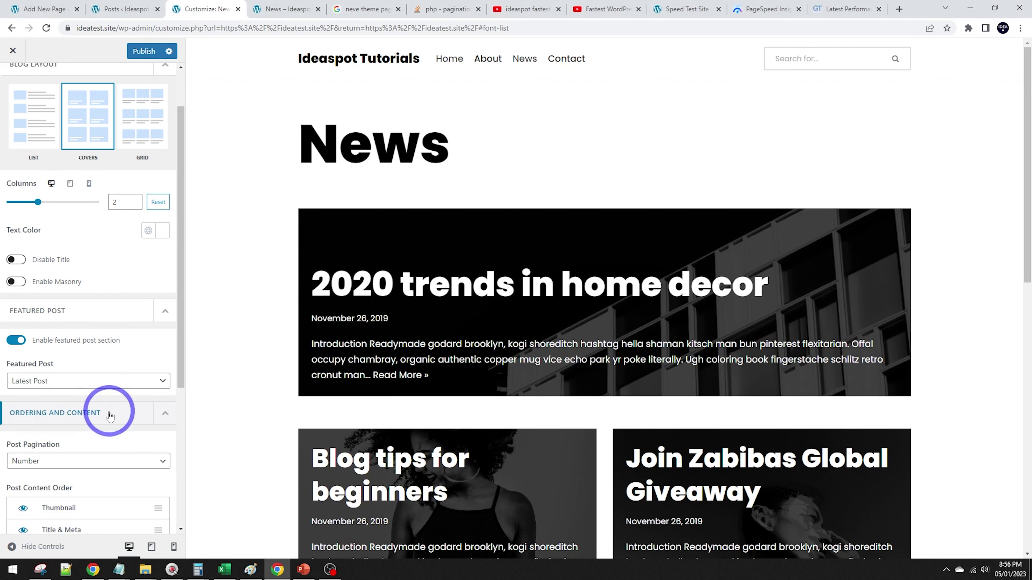
{"action": "scroll", "coordinate": [111, 406], "scroll_direction": "down", "scroll_amount": 3}
{"action": "scroll", "coordinate": [121, 382], "scroll_direction": "down", "scroll_amount": 1}
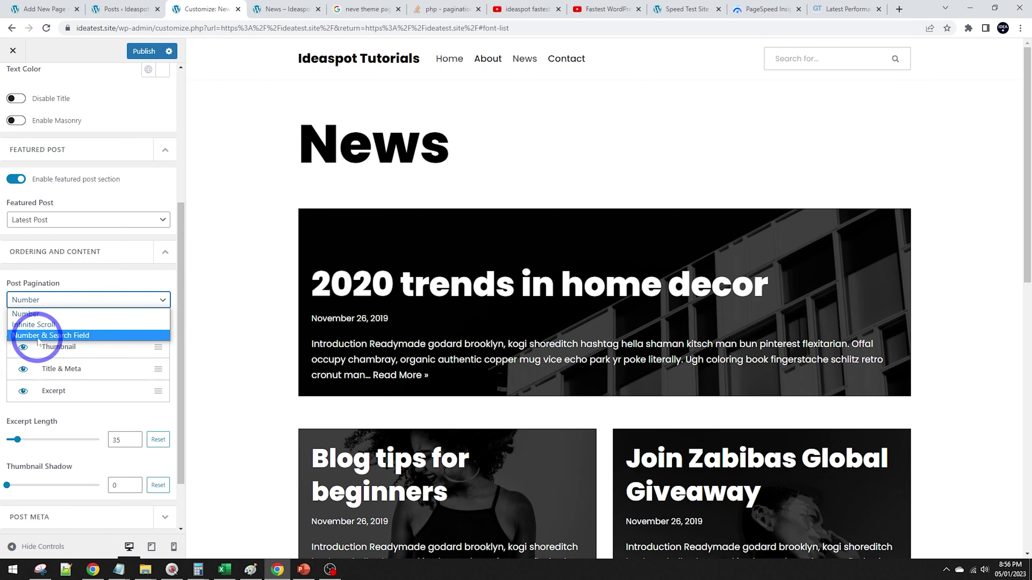
{"action": "left_click", "coordinate": [37, 336]}
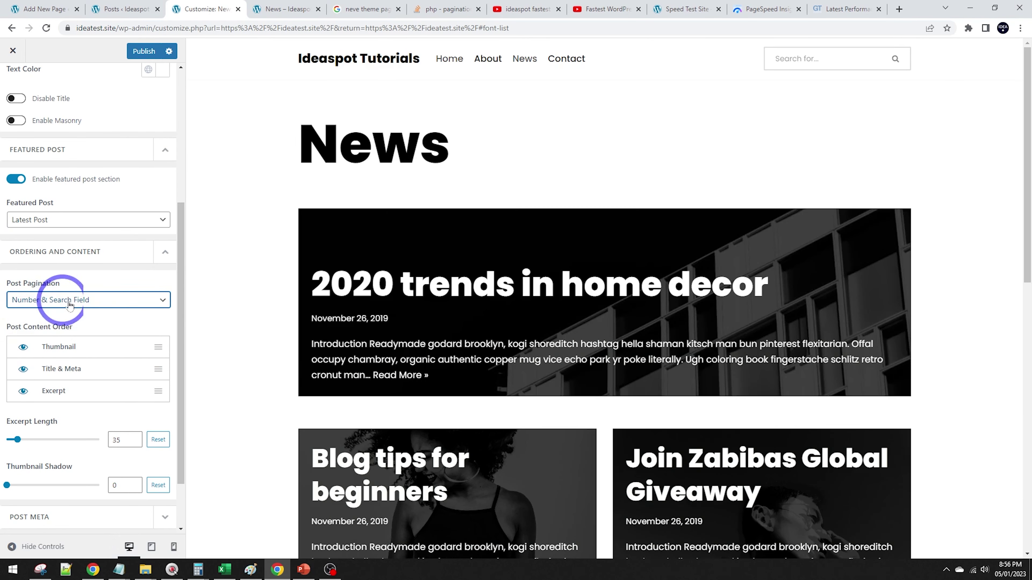
{"action": "scroll", "coordinate": [670, 354], "scroll_direction": "down", "scroll_amount": 10}
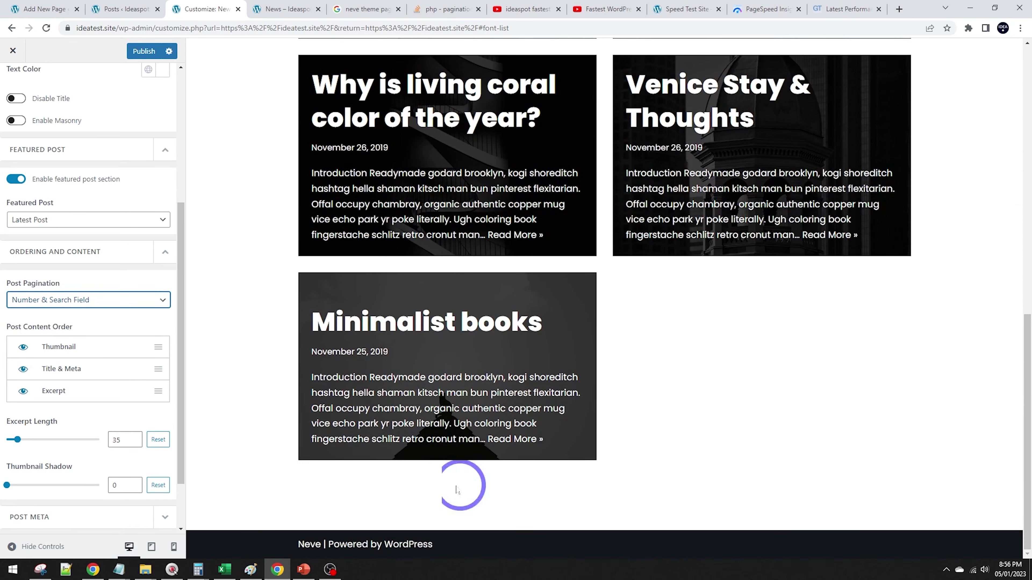
{"action": "scroll", "coordinate": [609, 467], "scroll_direction": "up", "scroll_amount": 10}
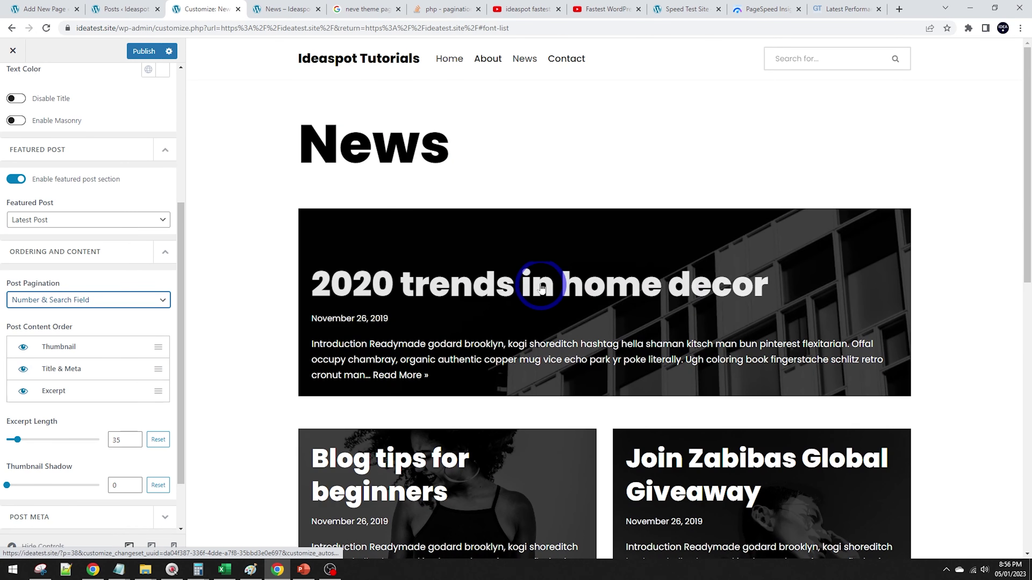
{"action": "scroll", "coordinate": [506, 162], "scroll_direction": "down", "scroll_amount": 7}
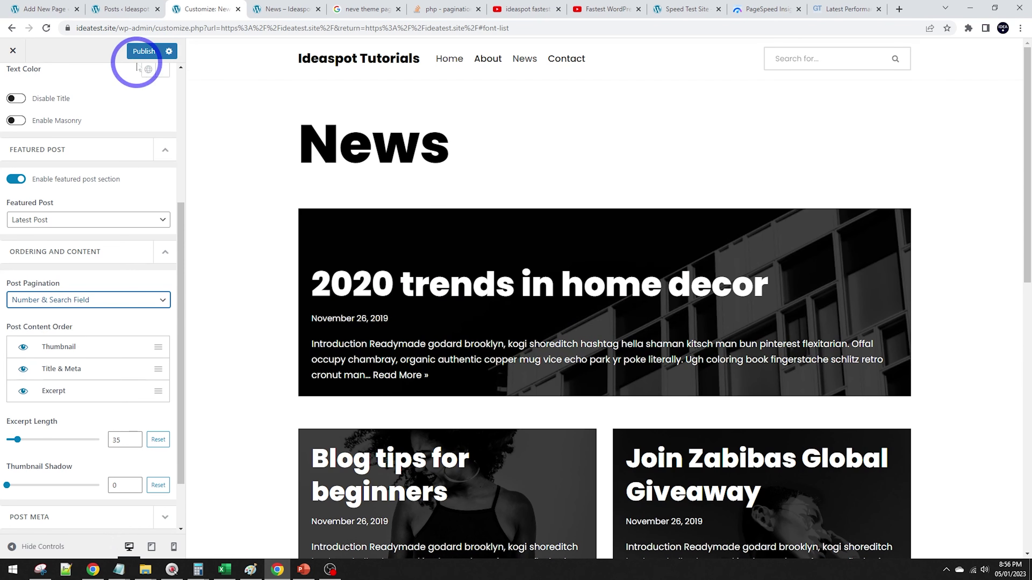
{"action": "left_click", "coordinate": [144, 51]}
Step: In the WordPress Reading settings, set blog pages to show at most 6 posts, save, and lower the number further
{"action": "left_click", "coordinate": [37, 5]}
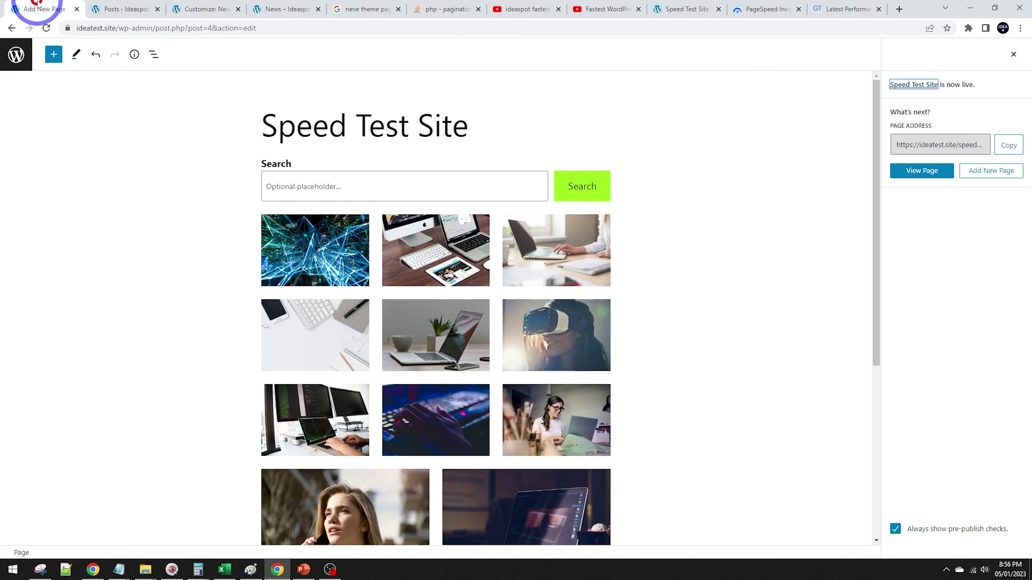
{"action": "left_click", "coordinate": [15, 54]}
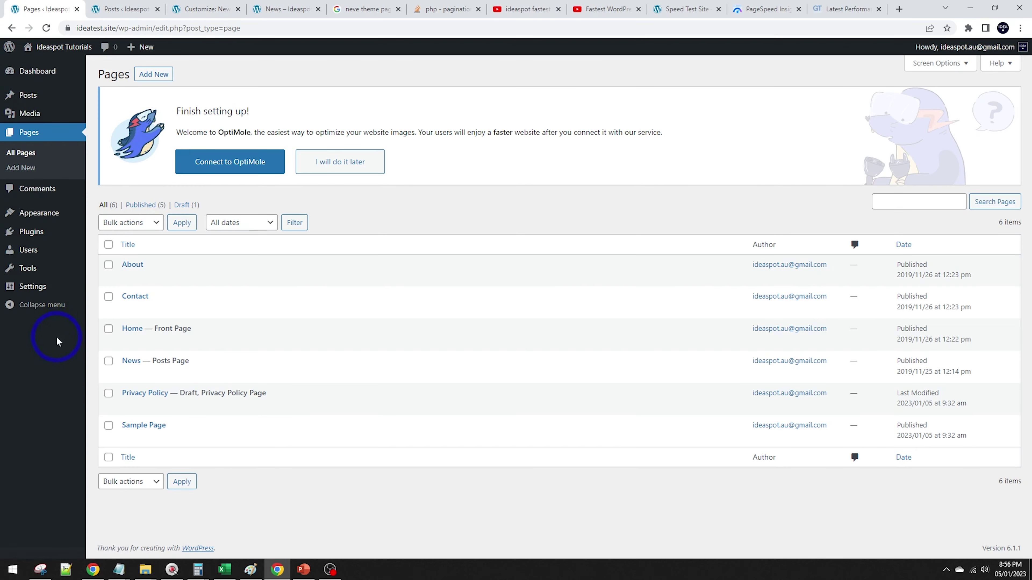
{"action": "mouse_move", "coordinate": [28, 289]}
{"action": "left_click", "coordinate": [109, 318]}
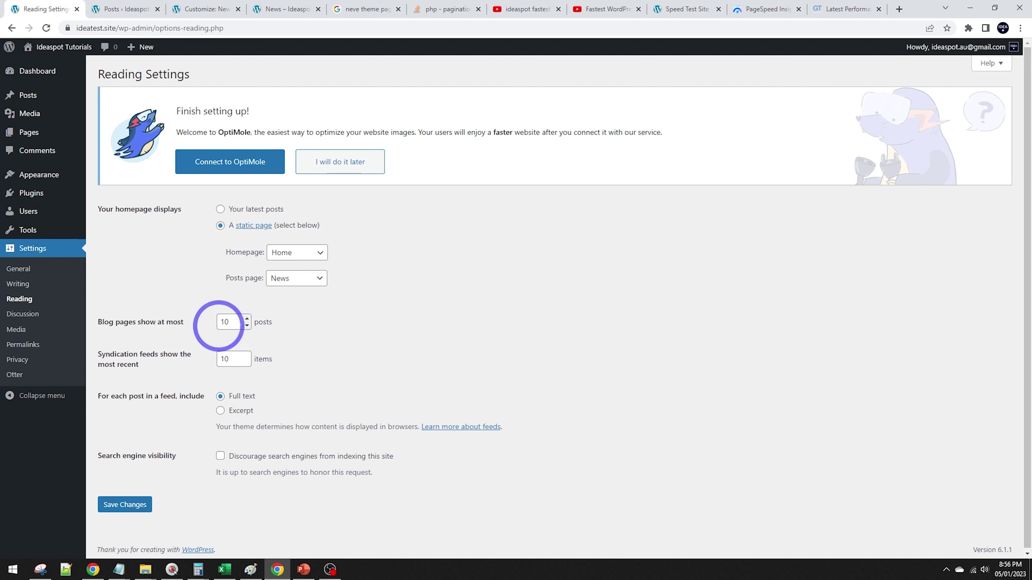
{"action": "double_click", "coordinate": [229, 323]}
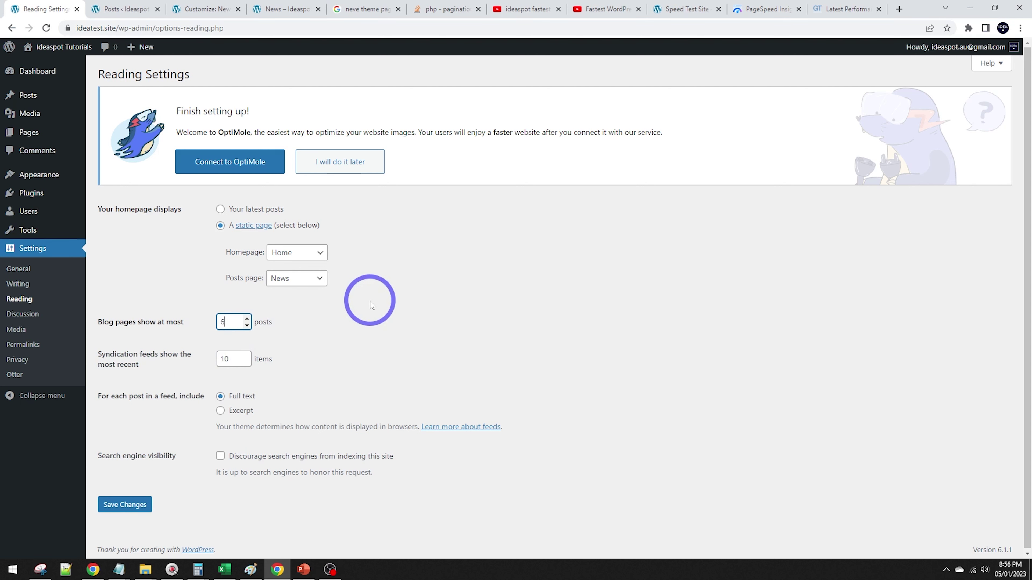
{"action": "left_click", "coordinate": [125, 504]}
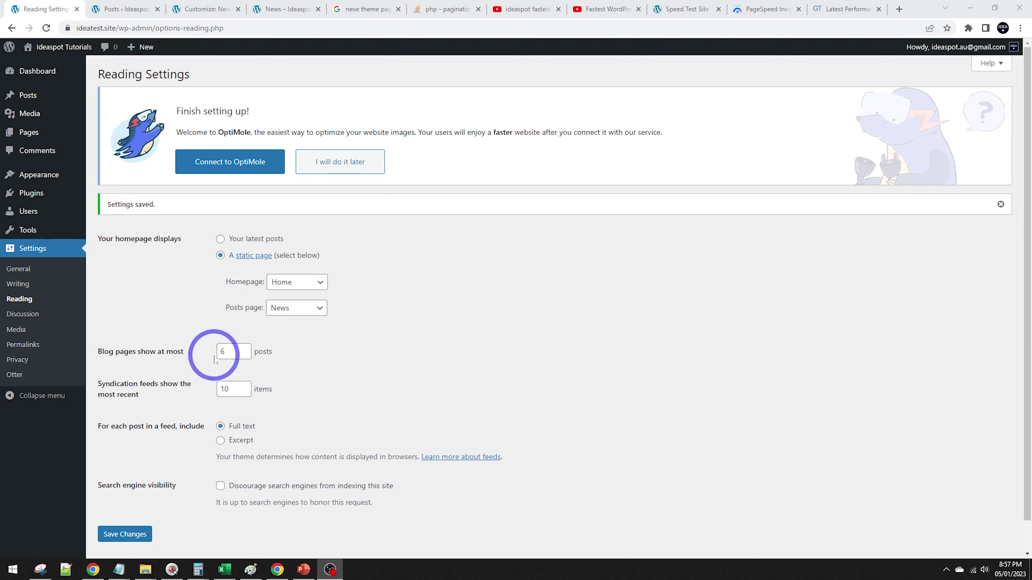
{"action": "left_click", "coordinate": [246, 355]}
{"action": "left_click", "coordinate": [246, 355]}
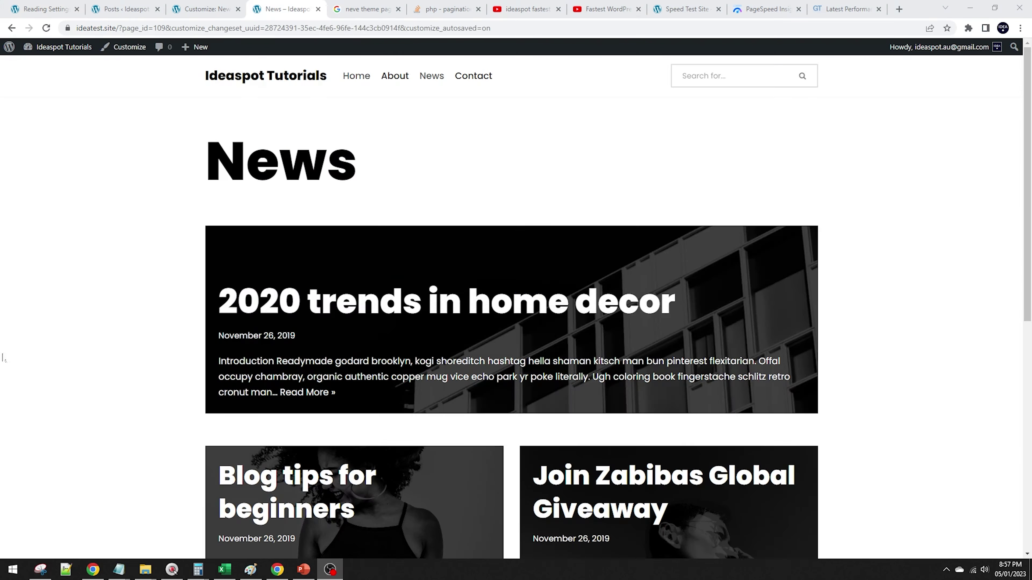
Step: Check the pagination on the News page by opening page 2 and returning to page 1
{"action": "scroll", "coordinate": [472, 280], "scroll_direction": "down", "scroll_amount": 10}
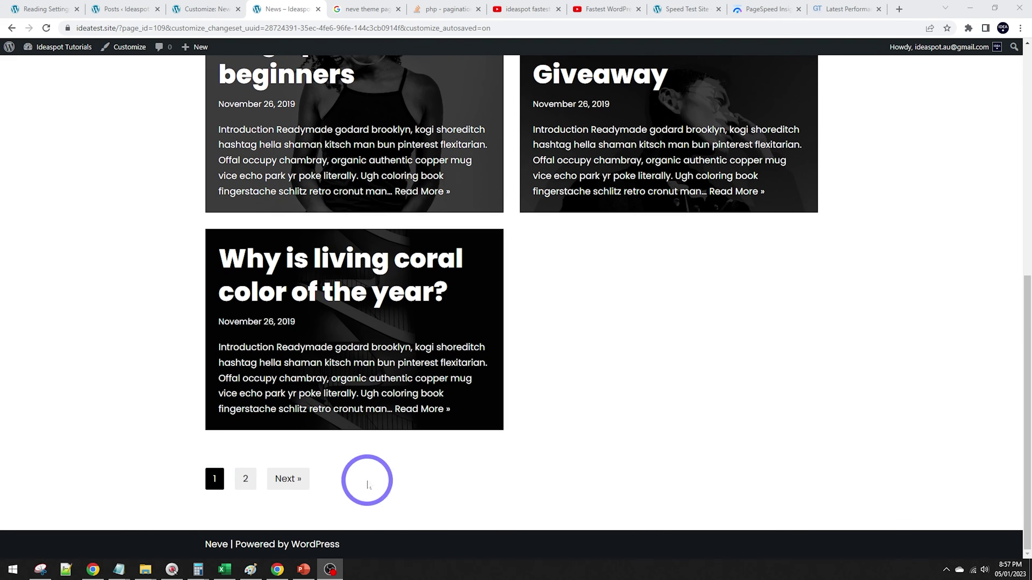
{"action": "left_click", "coordinate": [246, 480]}
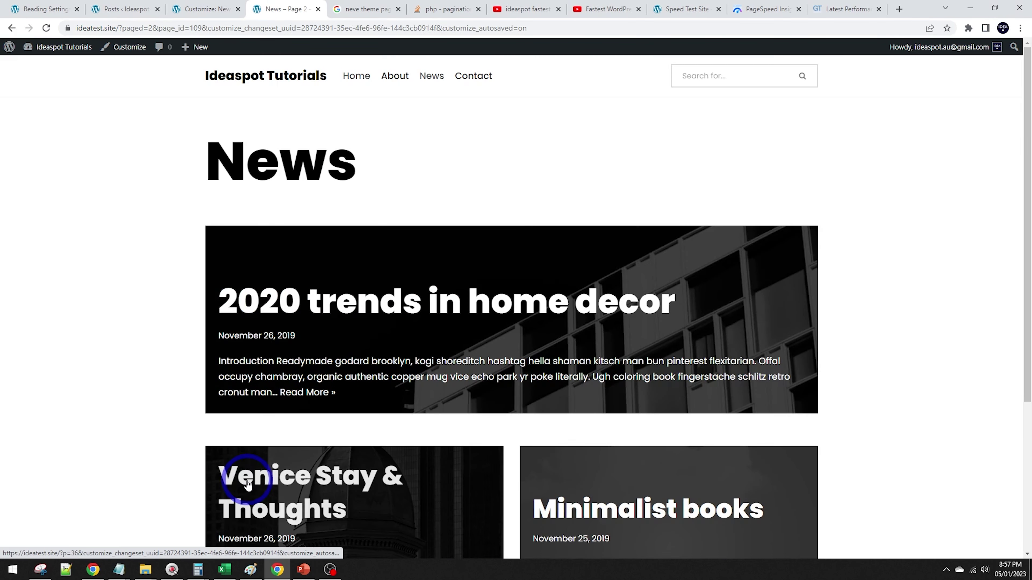
{"action": "scroll", "coordinate": [358, 346], "scroll_direction": "down", "scroll_amount": 5}
{"action": "left_click", "coordinate": [346, 483]}
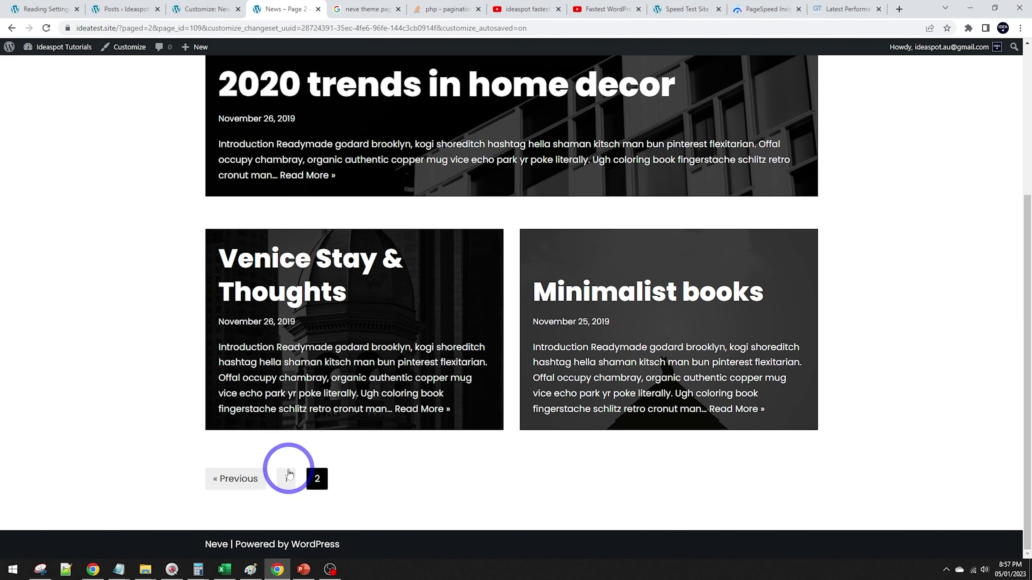
{"action": "left_click", "coordinate": [285, 476]}
{"action": "scroll", "coordinate": [368, 266], "scroll_direction": "down", "scroll_amount": 10}
{"action": "scroll", "coordinate": [368, 266], "scroll_direction": "up", "scroll_amount": 10}
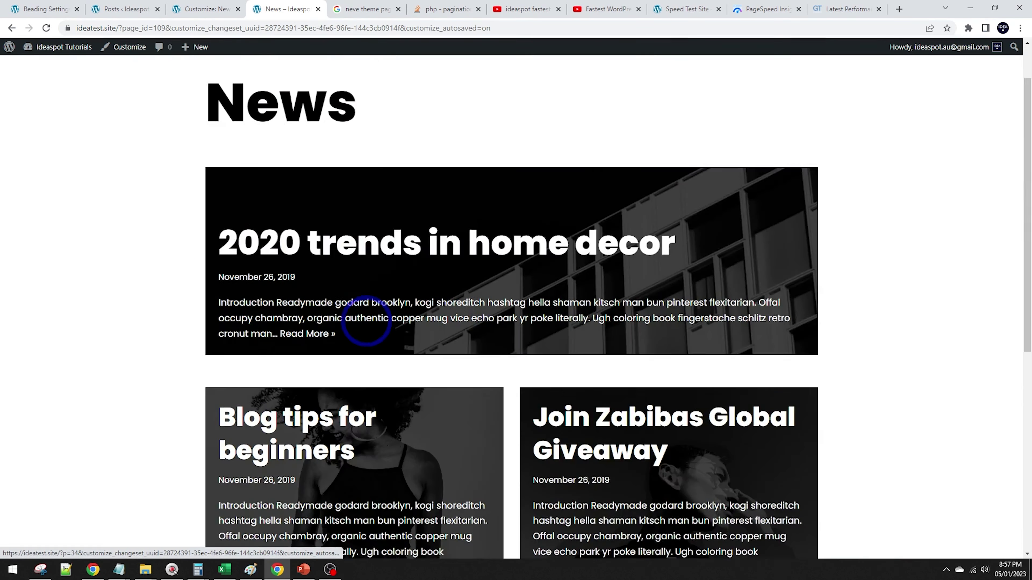
Step: Change the blog's post pagination to Infinite Scroll in the customizer and publish the change
{"action": "left_click", "coordinate": [193, 5]}
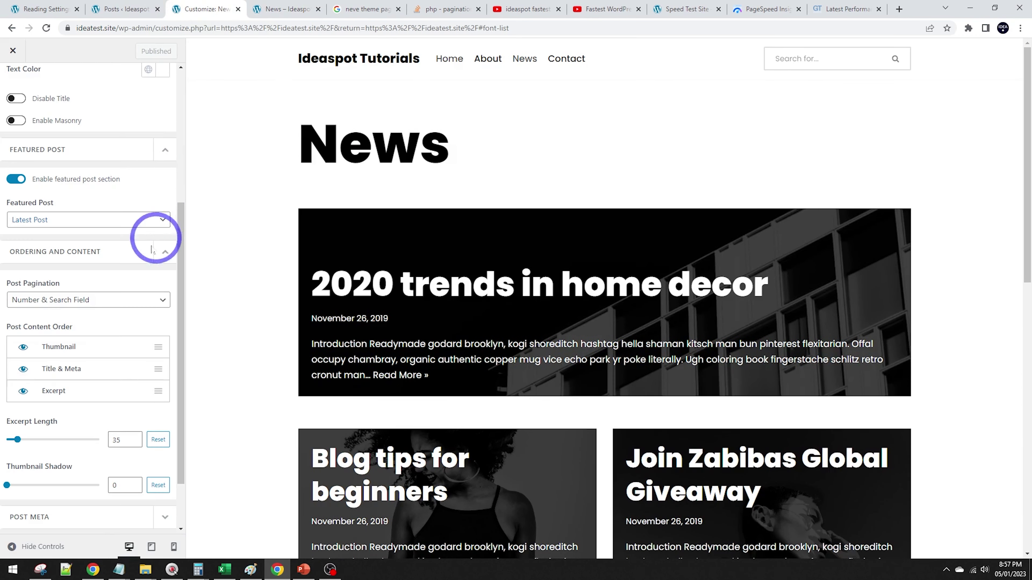
{"action": "left_click", "coordinate": [80, 303]}
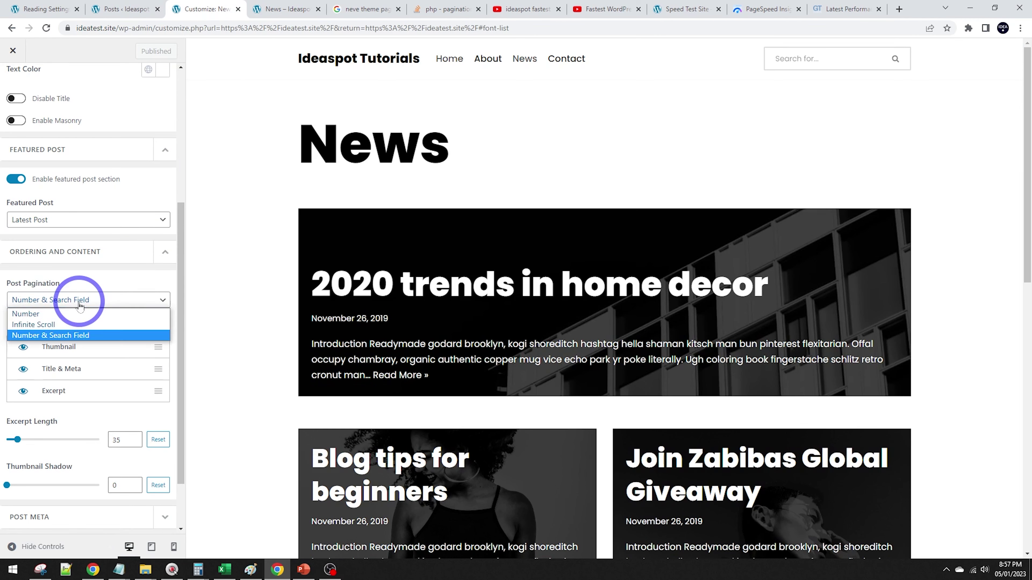
{"action": "left_click", "coordinate": [54, 325]}
{"action": "left_click", "coordinate": [151, 51]}
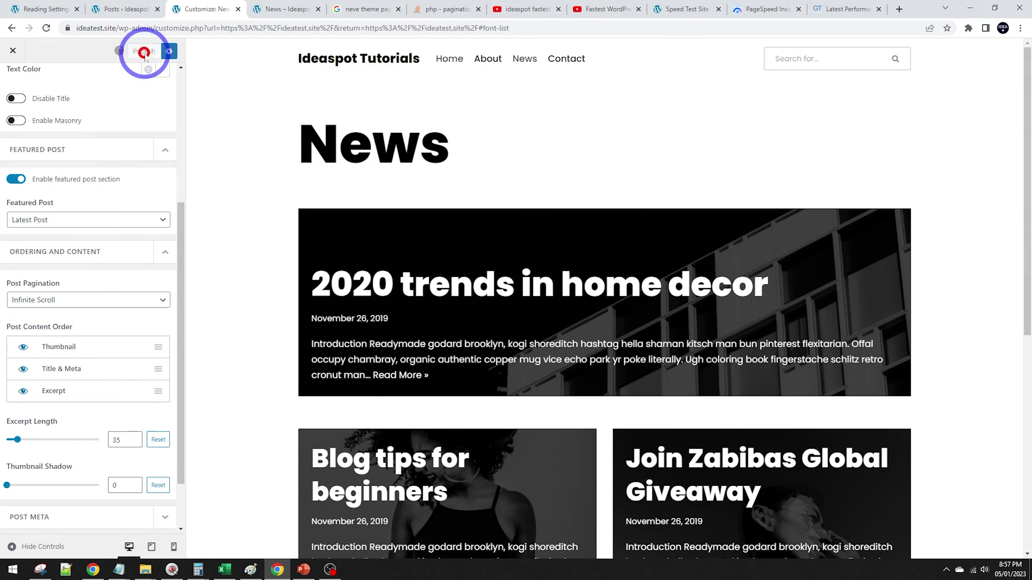
Step: Reload the live News page and look through the post list to check how its pagination behaves
{"action": "left_click", "coordinate": [276, 9]}
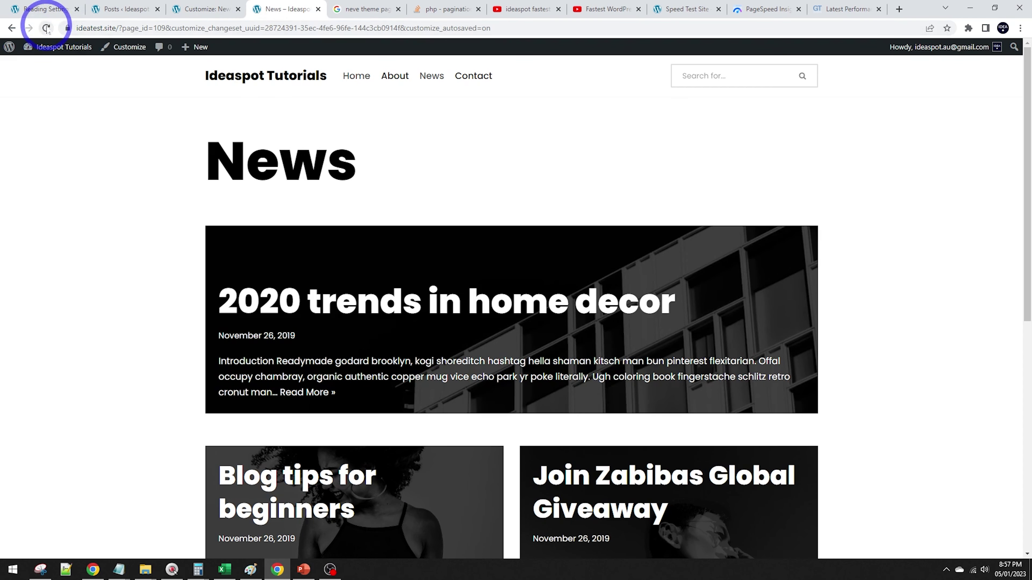
{"action": "scroll", "coordinate": [186, 223], "scroll_direction": "down", "scroll_amount": 10}
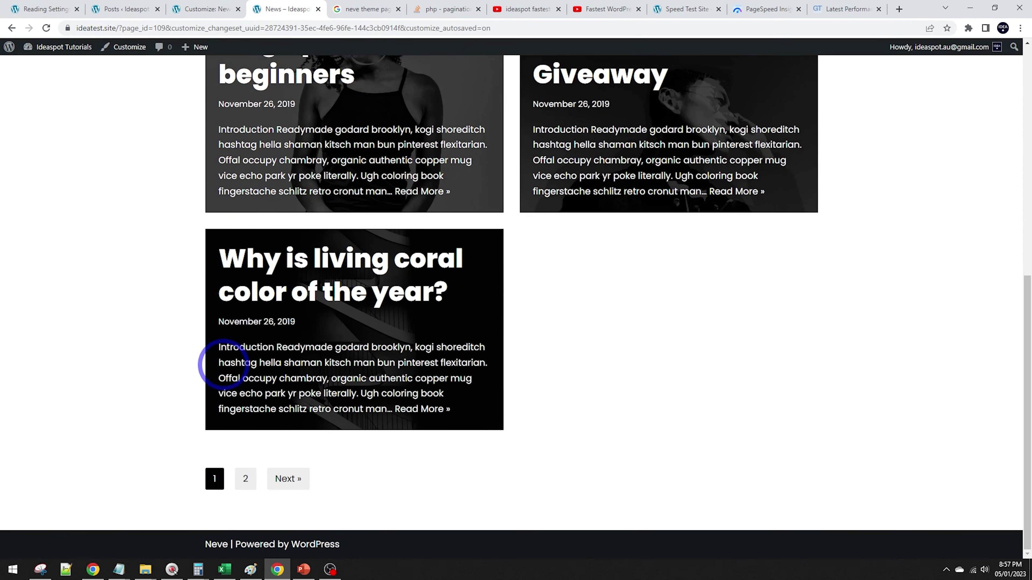
{"action": "scroll", "coordinate": [223, 364], "scroll_direction": "up", "scroll_amount": 10}
{"action": "left_click", "coordinate": [46, 27]}
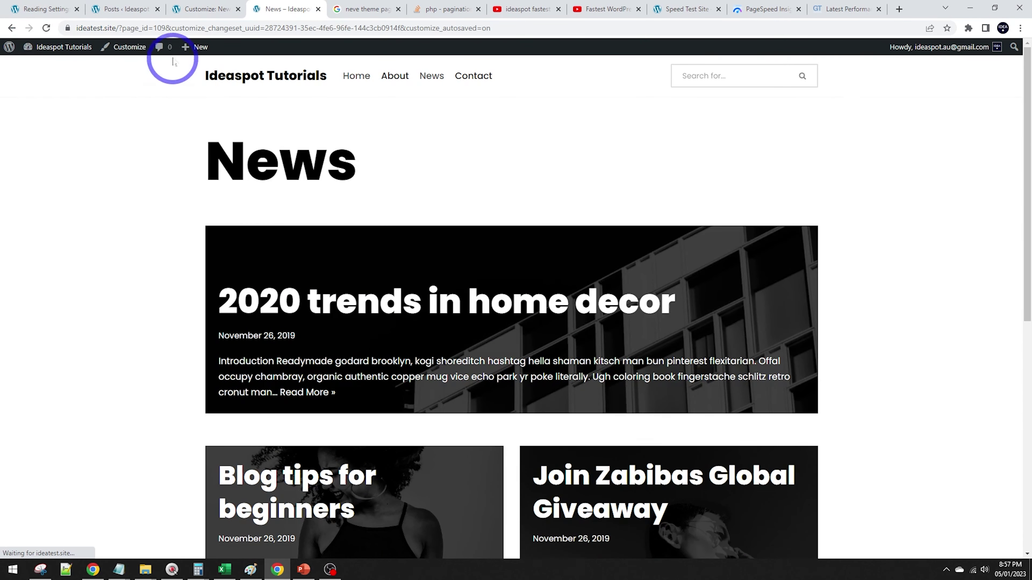
{"action": "scroll", "coordinate": [191, 230], "scroll_direction": "down", "scroll_amount": 10}
{"action": "scroll", "coordinate": [207, 242], "scroll_direction": "up", "scroll_amount": 10}
Step: Reopen the post pagination choices in the customizer, set the pagination to Number and check it in the News preview
{"action": "left_click", "coordinate": [201, 8]}
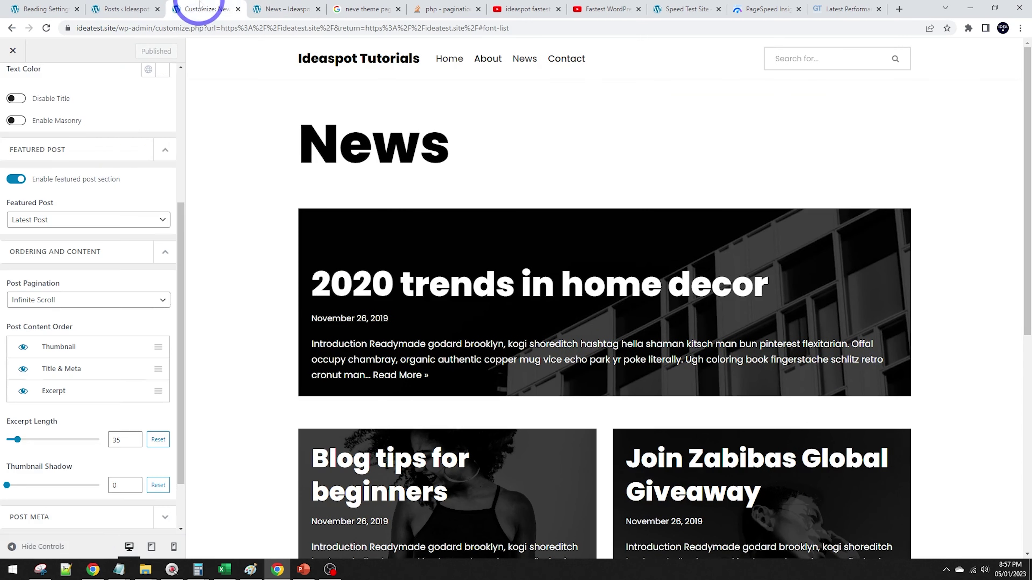
{"action": "left_click", "coordinate": [81, 300]}
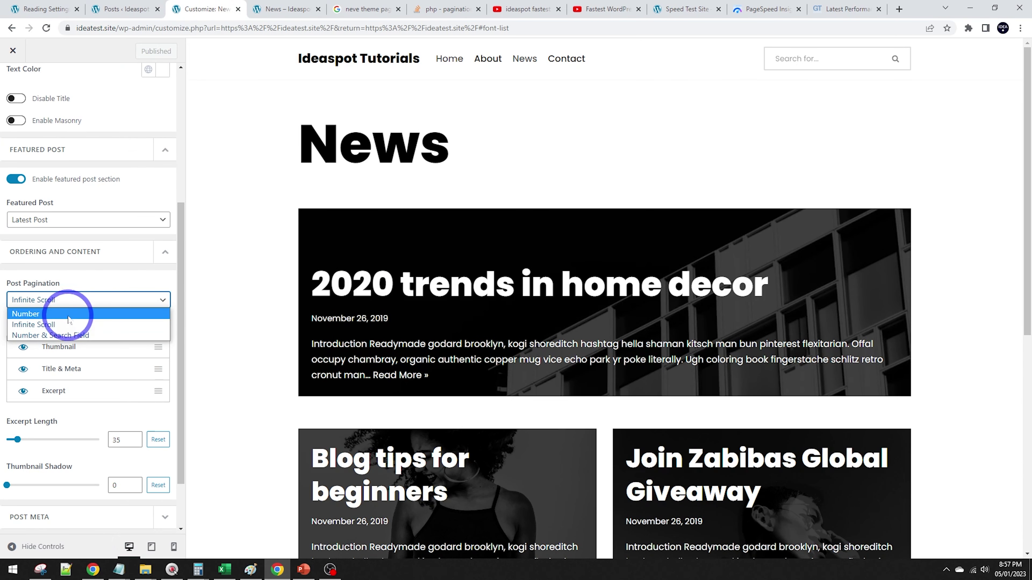
{"action": "left_click", "coordinate": [57, 324]}
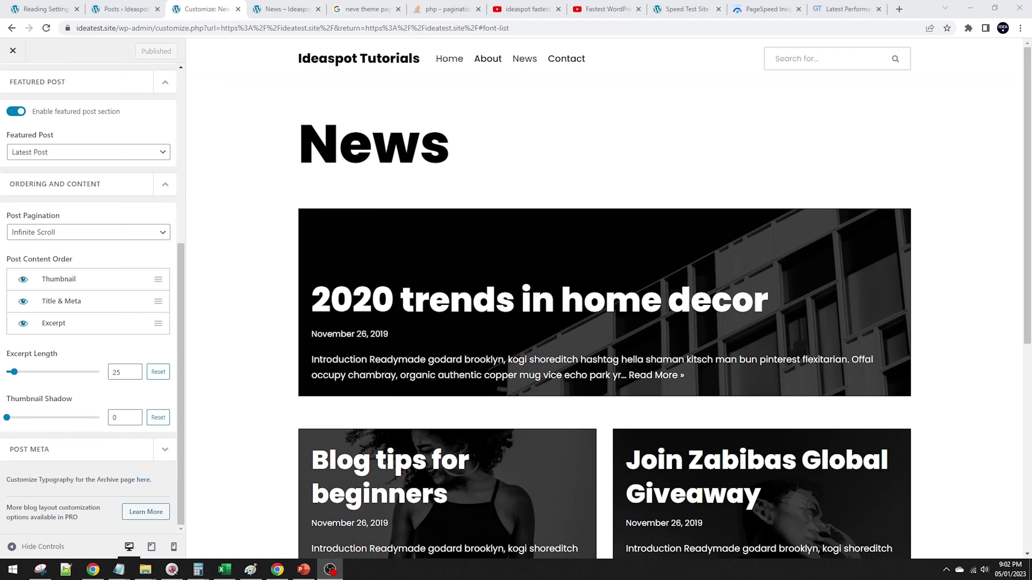
{"action": "left_click", "coordinate": [23, 222]}
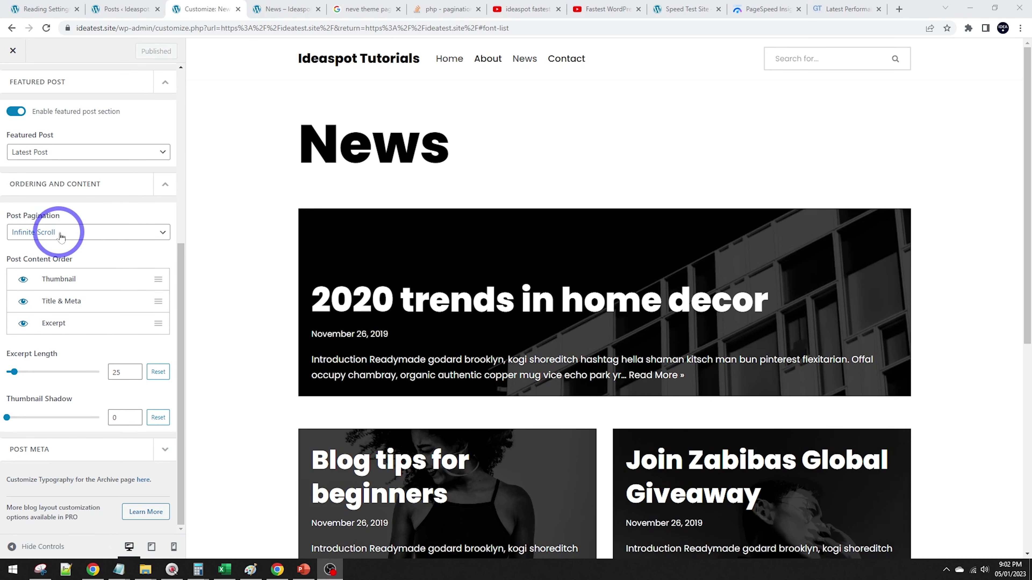
{"action": "left_click", "coordinate": [36, 234]}
{"action": "left_click", "coordinate": [42, 243]}
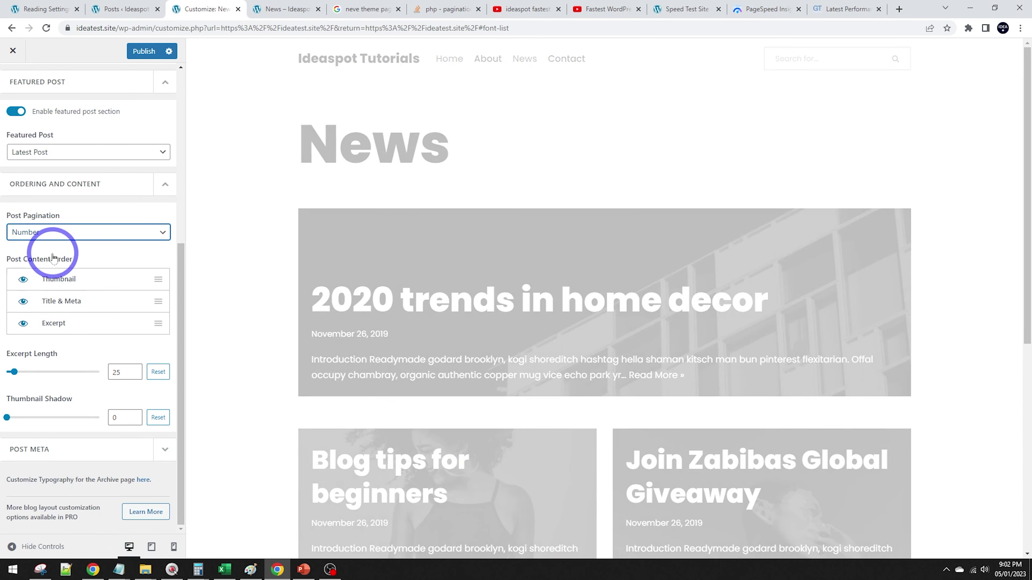
{"action": "scroll", "coordinate": [508, 303], "scroll_direction": "down", "scroll_amount": 10}
{"action": "scroll", "coordinate": [503, 309], "scroll_direction": "up", "scroll_amount": 10}
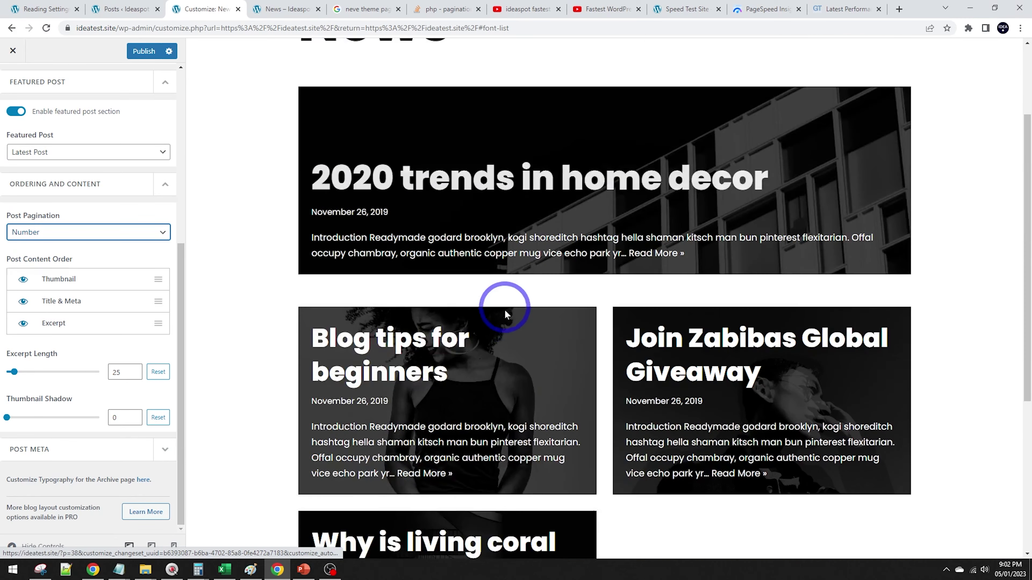
Step: Set the post pagination to Number & Search Field, check it in the preview and publish the change
{"action": "left_click", "coordinate": [87, 231]}
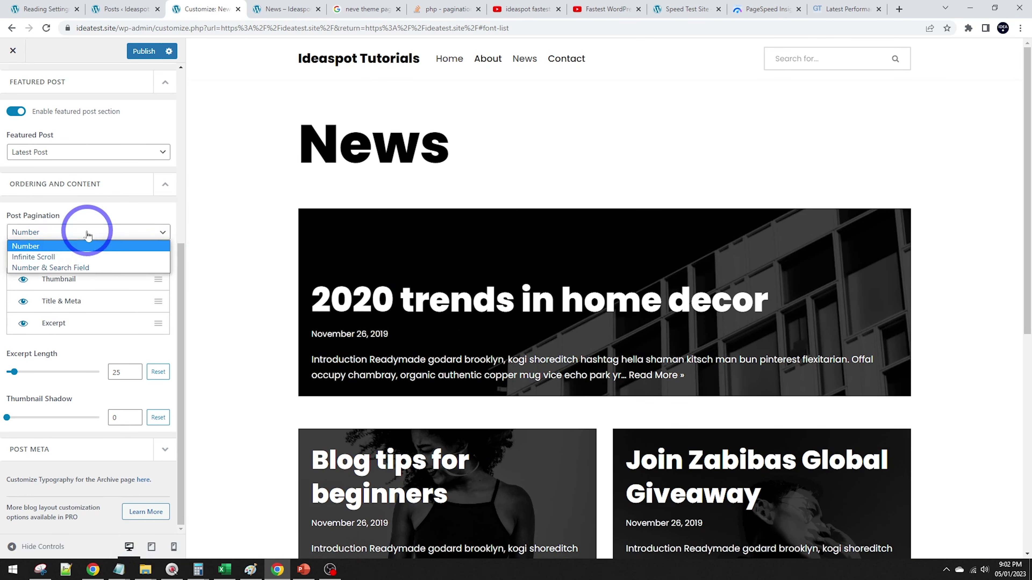
{"action": "left_click", "coordinate": [36, 262]}
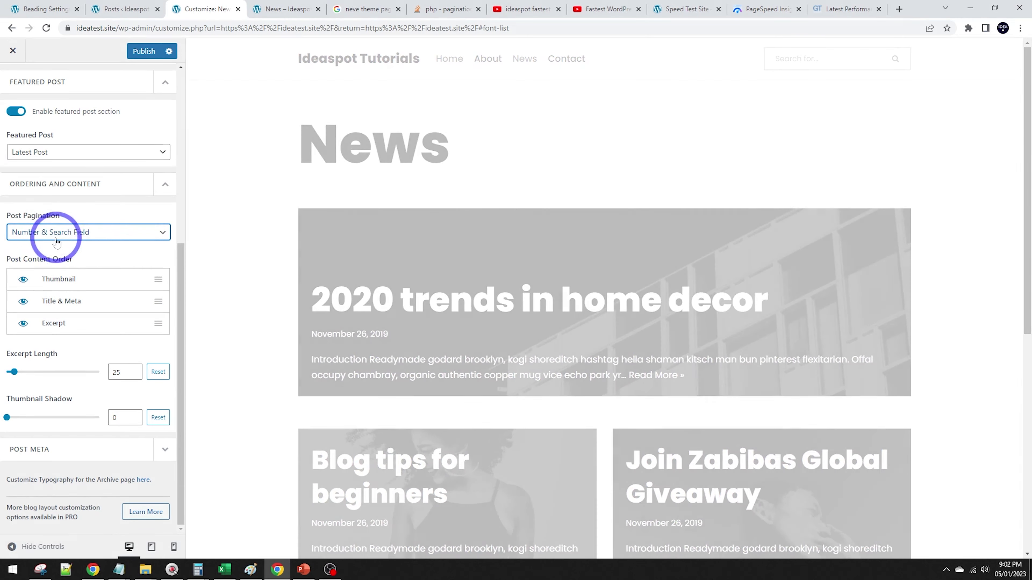
{"action": "scroll", "coordinate": [406, 304], "scroll_direction": "down", "scroll_amount": 10}
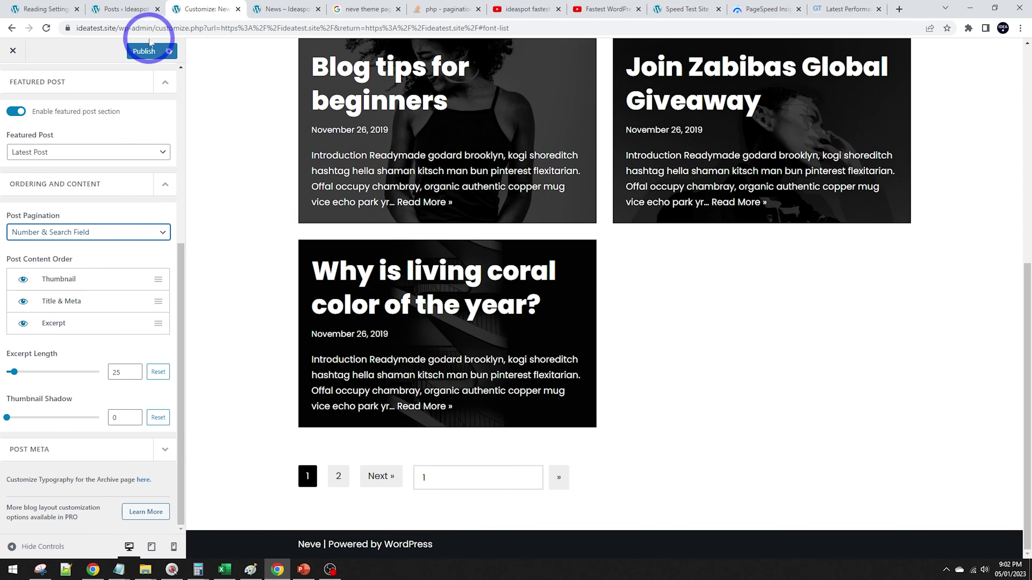
{"action": "left_click", "coordinate": [140, 52]}
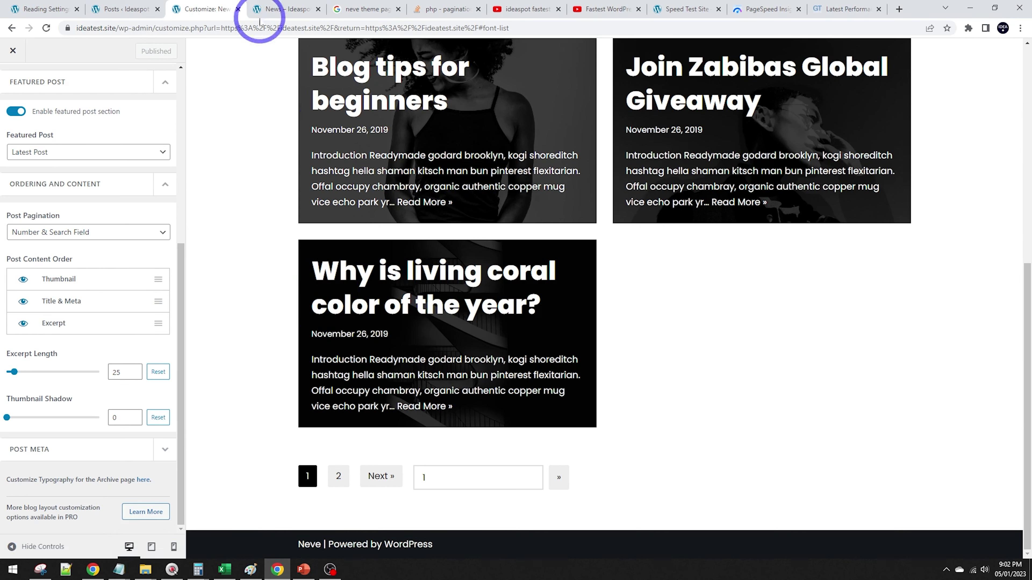
Step: Reload the live News page and compare its pagination with the one in the customizer preview
{"action": "left_click", "coordinate": [277, 9]}
{"action": "left_click", "coordinate": [46, 28]}
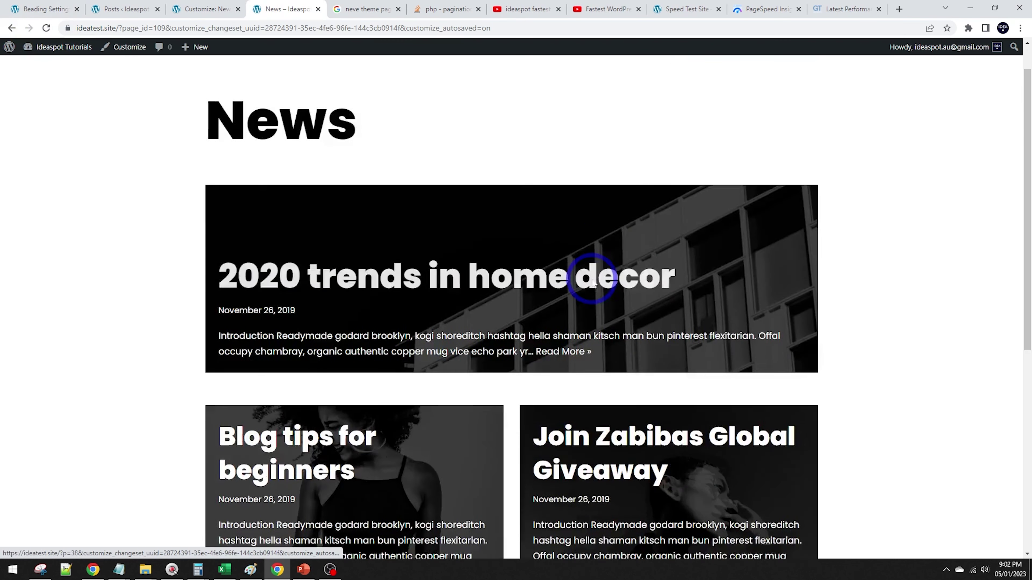
{"action": "scroll", "coordinate": [406, 325], "scroll_direction": "down", "scroll_amount": 8}
{"action": "left_click", "coordinate": [325, 420]}
{"action": "left_click", "coordinate": [47, 29]}
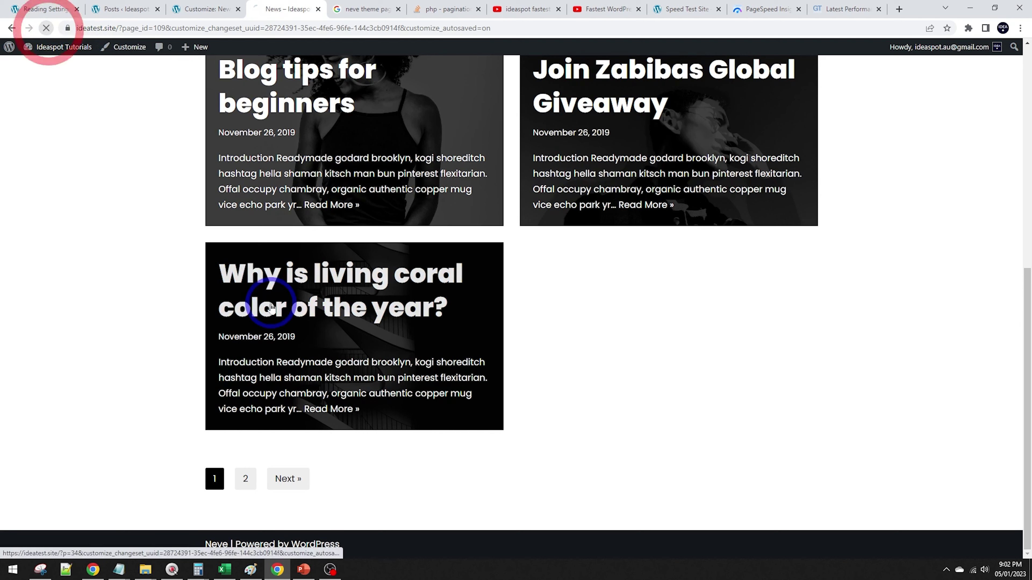
{"action": "left_click", "coordinate": [194, 6]}
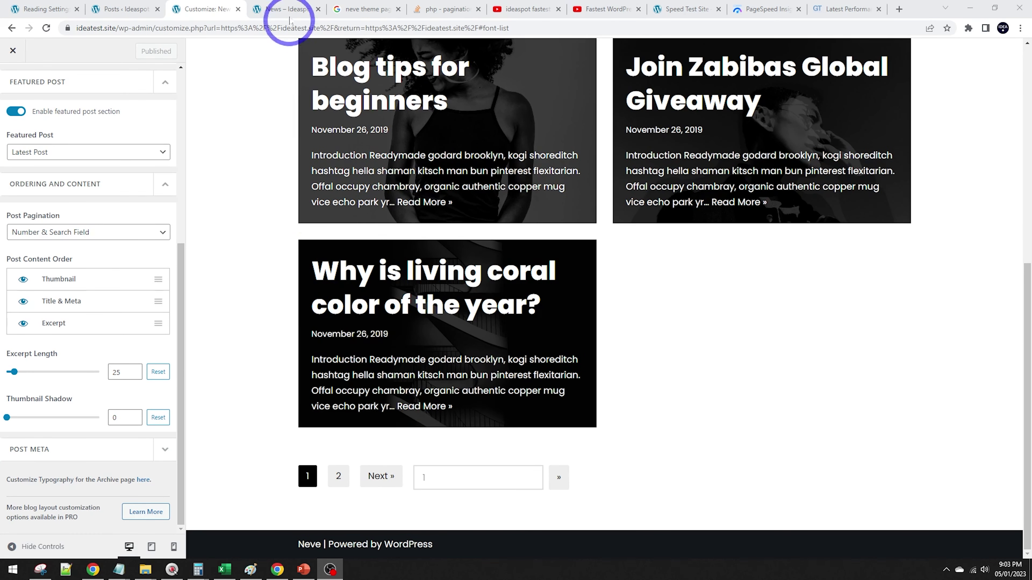
{"action": "left_click", "coordinate": [287, 9]}
Step: Set the blog's post pagination to Number in the customizer
{"action": "left_click", "coordinate": [205, 9]}
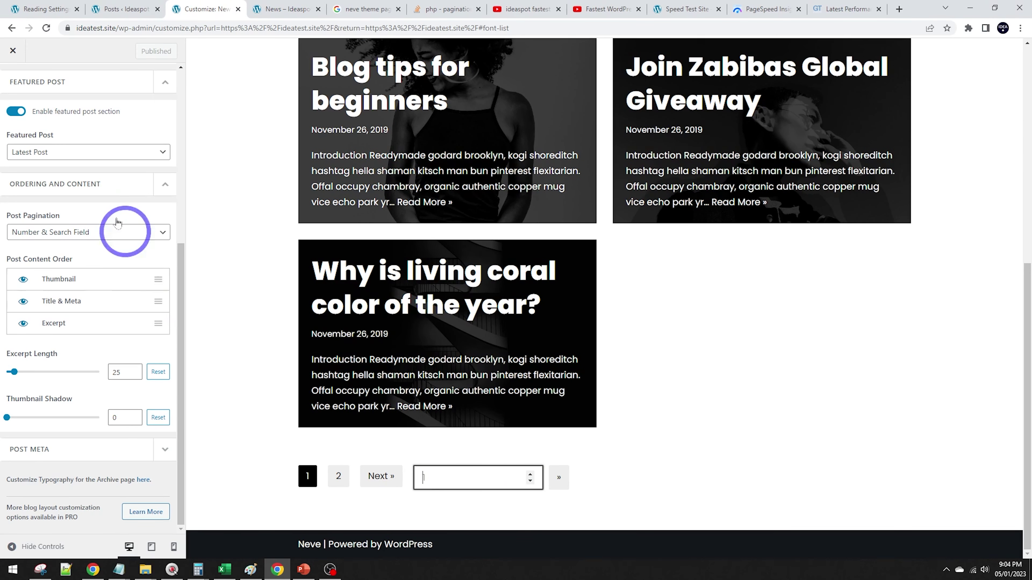
{"action": "left_click", "coordinate": [122, 227]}
{"action": "left_click", "coordinate": [75, 246]}
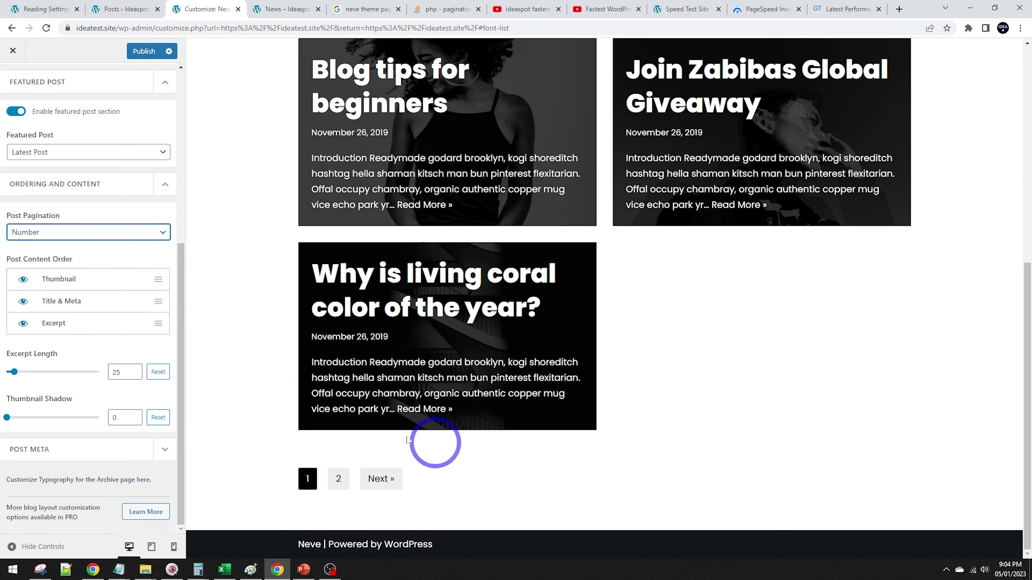
Step: Open the Single Post layout settings and load the "Blog tips for beginners" post in the preview
{"action": "scroll", "coordinate": [107, 402], "scroll_direction": "up", "scroll_amount": 7}
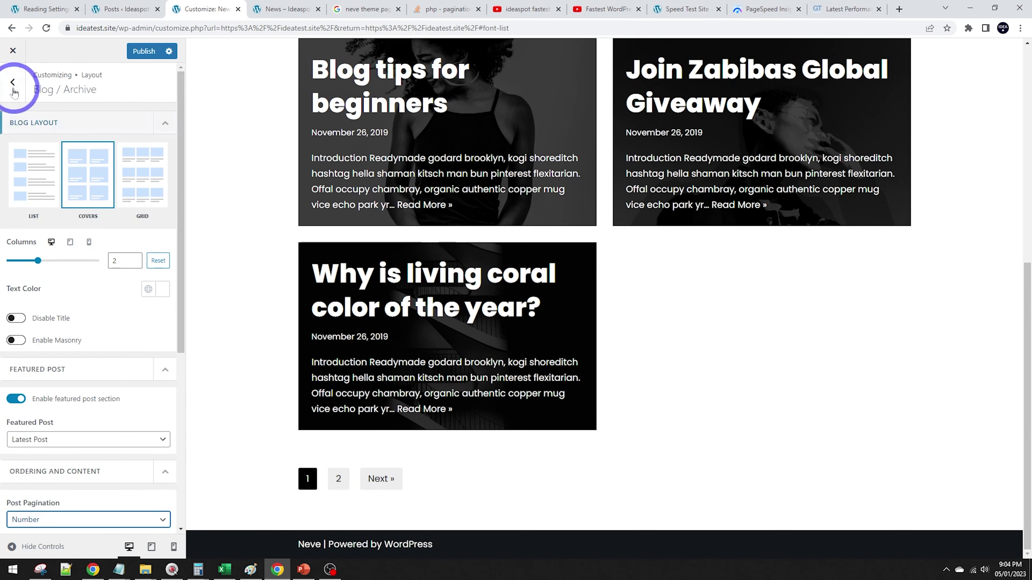
{"action": "left_click", "coordinate": [13, 84]}
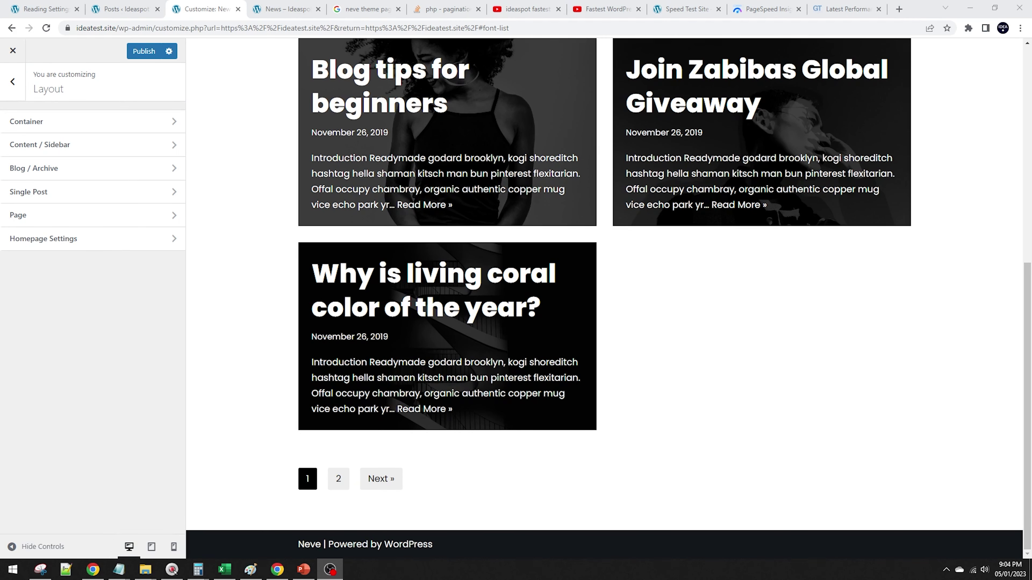
{"action": "left_click", "coordinate": [86, 193]}
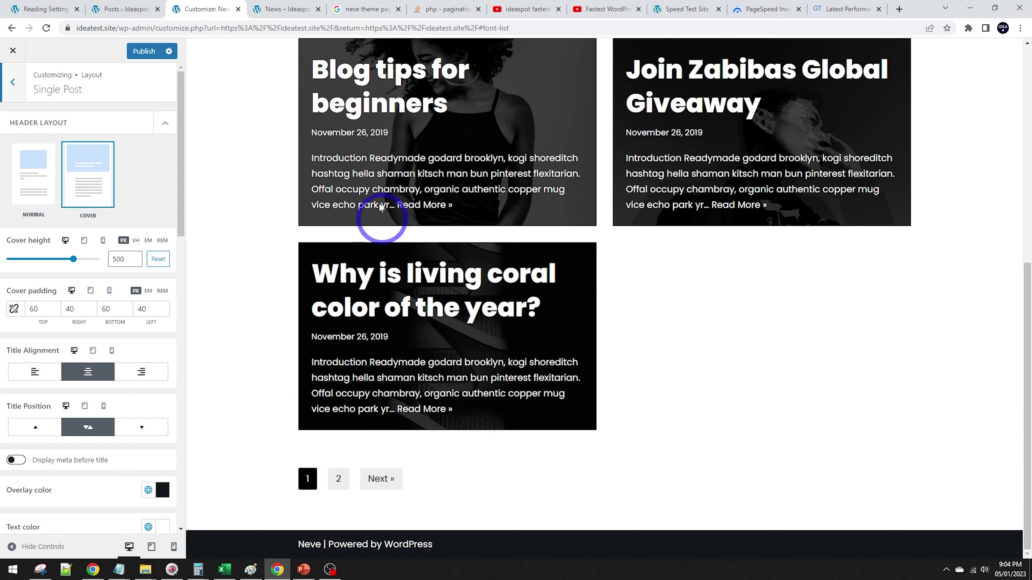
{"action": "left_click", "coordinate": [364, 100]}
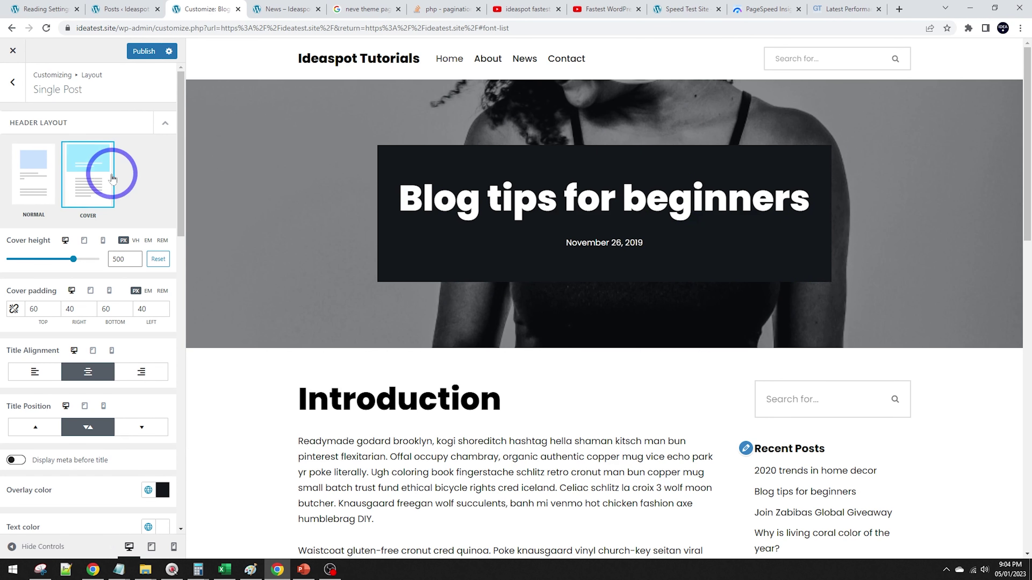
Step: Set the single post header layout to Normal and hide the date in the post meta
{"action": "left_click", "coordinate": [36, 166]}
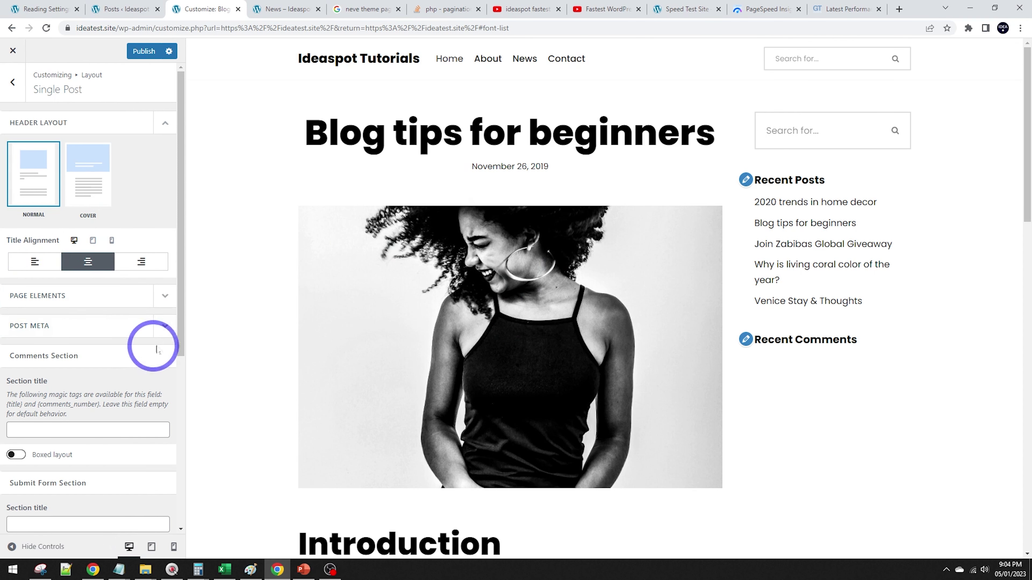
{"action": "left_click", "coordinate": [162, 325]}
{"action": "left_click", "coordinate": [18, 371]}
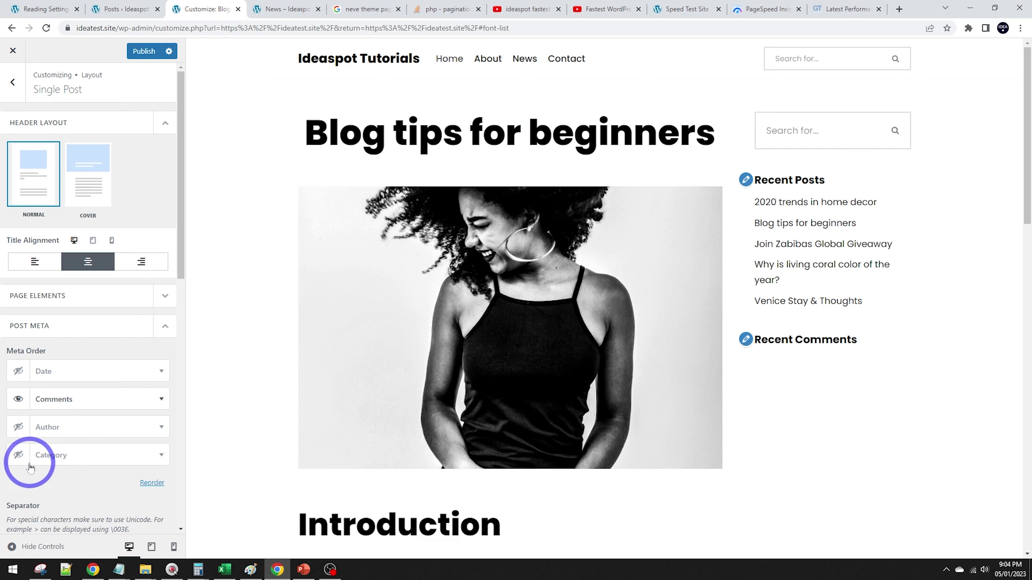
Step: In the single post's page elements, hide the thumbnail, restore it below Title & Meta and publish the changes
{"action": "left_click", "coordinate": [164, 296]}
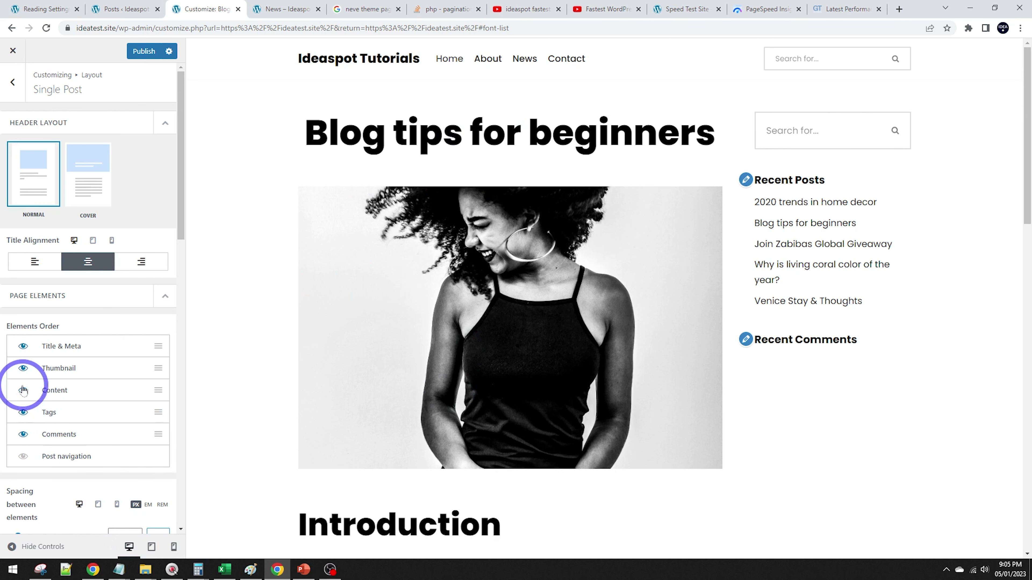
{"action": "left_click", "coordinate": [24, 369]}
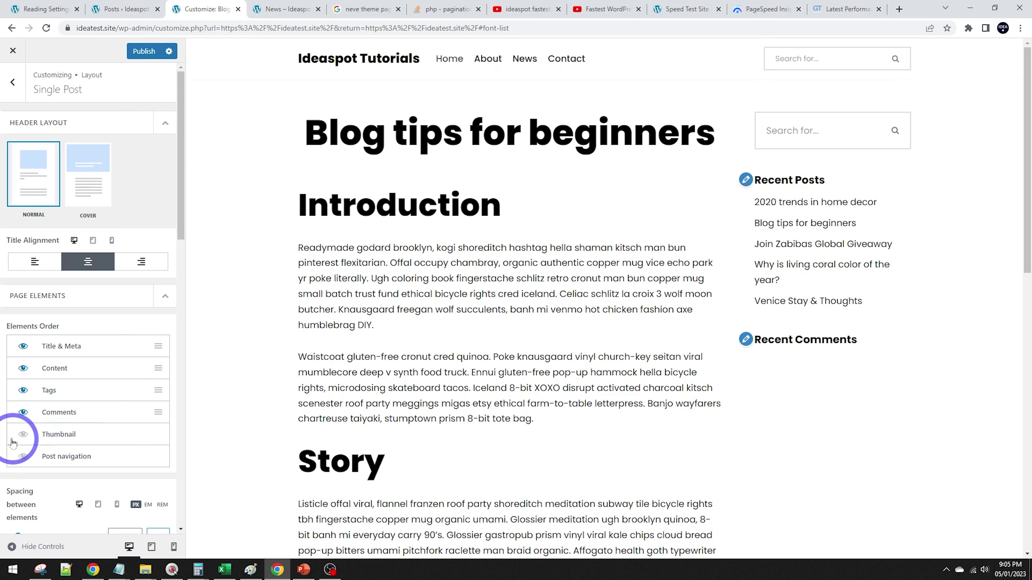
{"action": "left_click", "coordinate": [23, 434]}
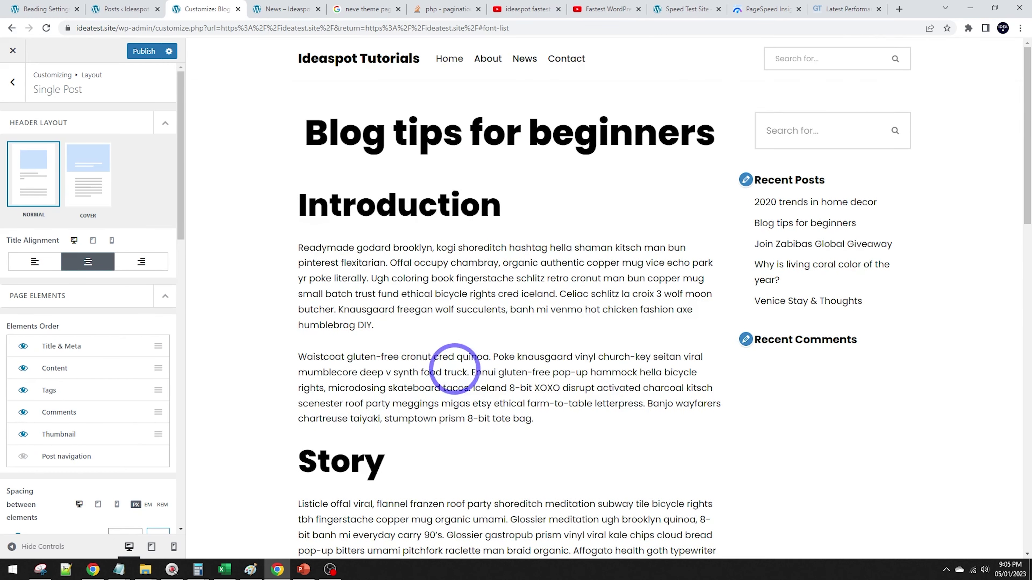
{"action": "left_click", "coordinate": [144, 51]}
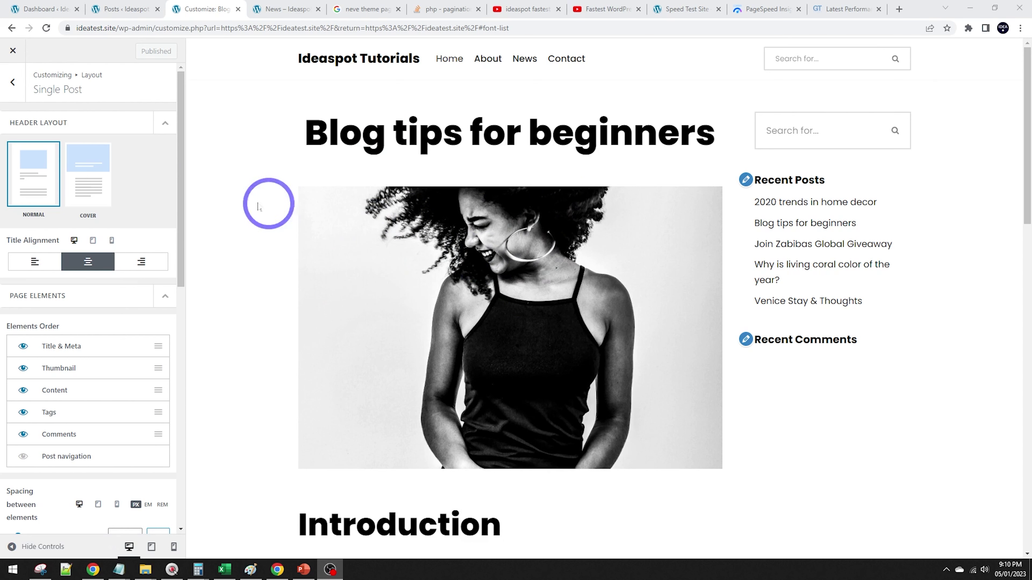
Step: Switch the single post header to the Cover layout with the featured image hidden and the overlay opacity at 100%
{"action": "left_click", "coordinate": [82, 197]}
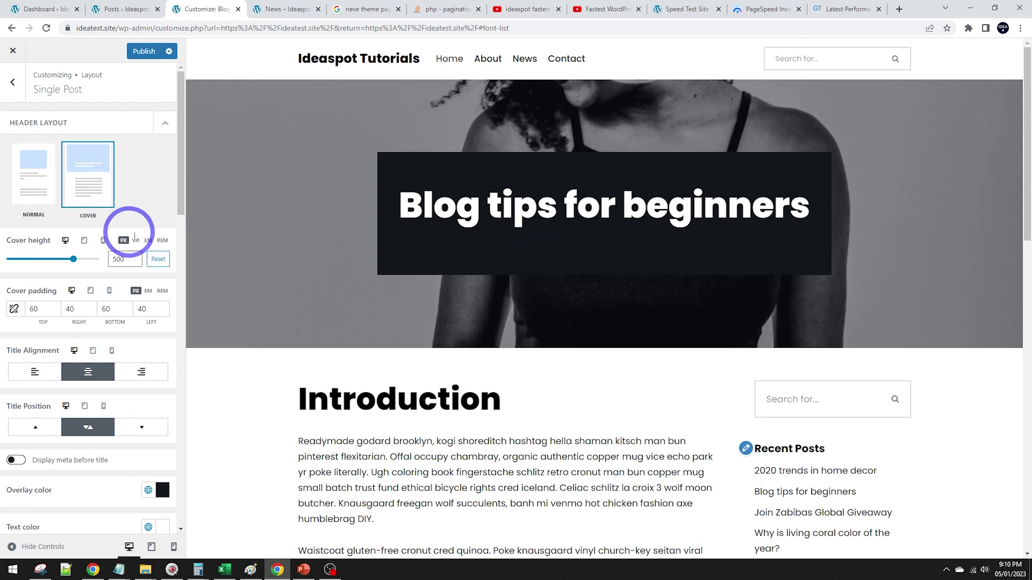
{"action": "scroll", "coordinate": [138, 240], "scroll_direction": "down", "scroll_amount": 4}
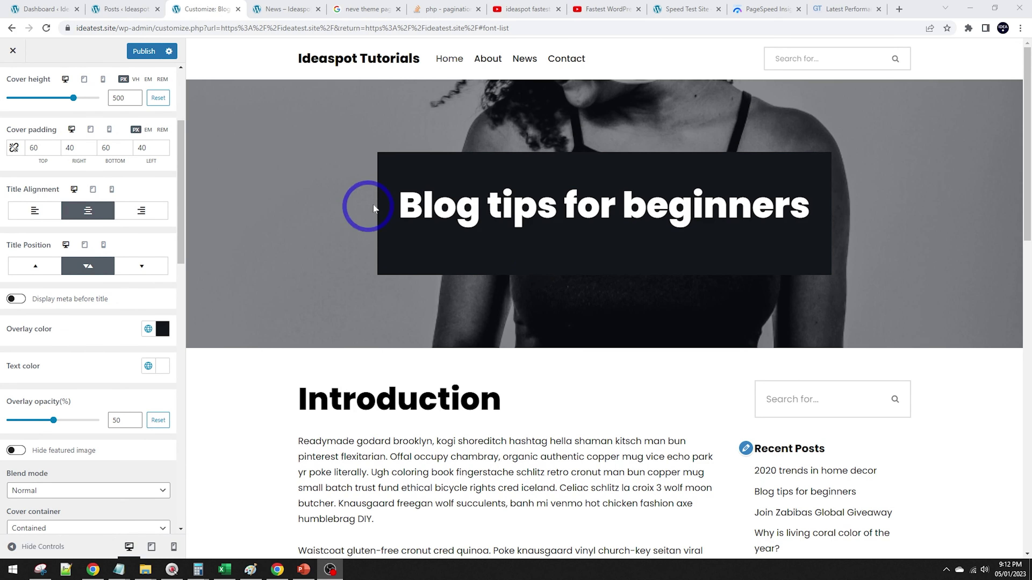
{"action": "left_click_drag", "start_coordinate": [53, 420], "coordinate": [59, 431]}
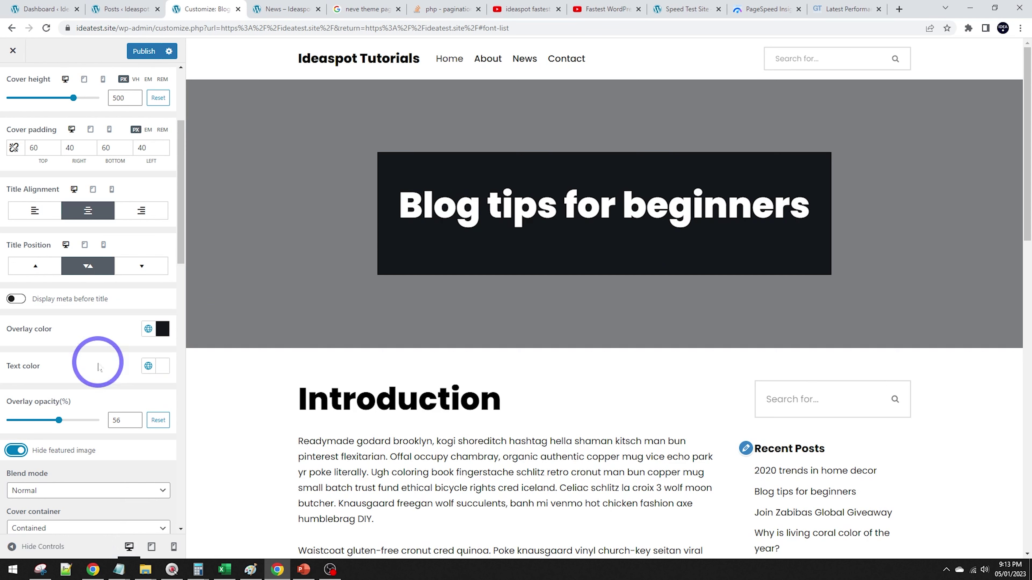
{"action": "left_click_drag", "start_coordinate": [59, 421], "coordinate": [107, 419]}
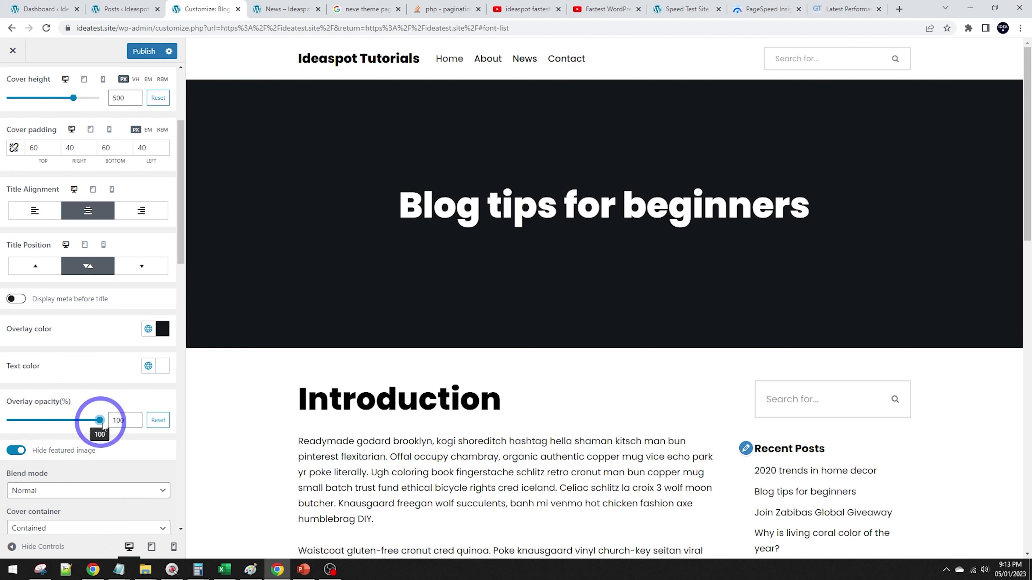
Step: Set the cover header's overlay opacity to 50% and check the global palette for the overlay color
{"action": "double_click", "coordinate": [117, 420]}
{"action": "type", "text": "50"}
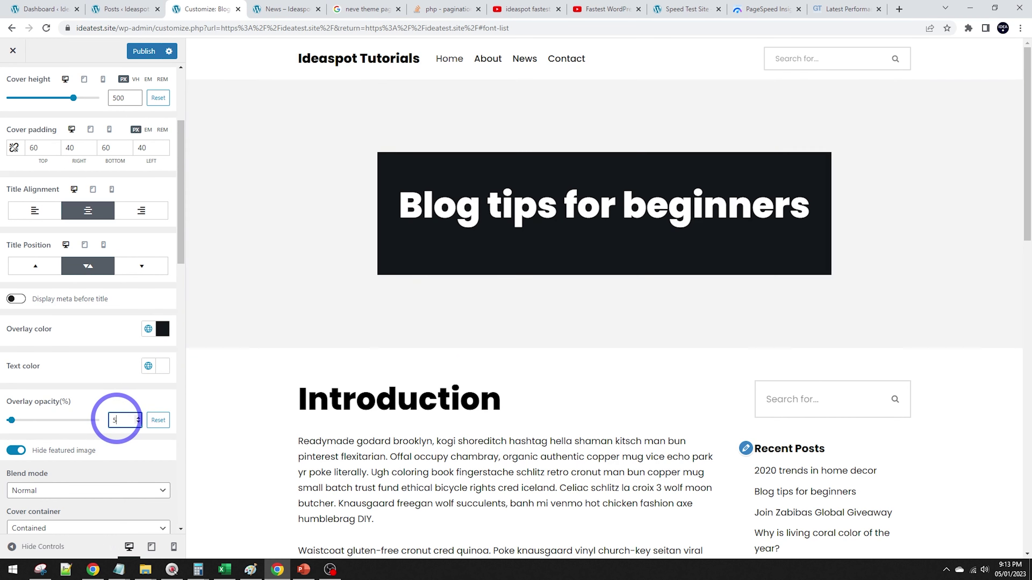
{"action": "left_click", "coordinate": [147, 330]}
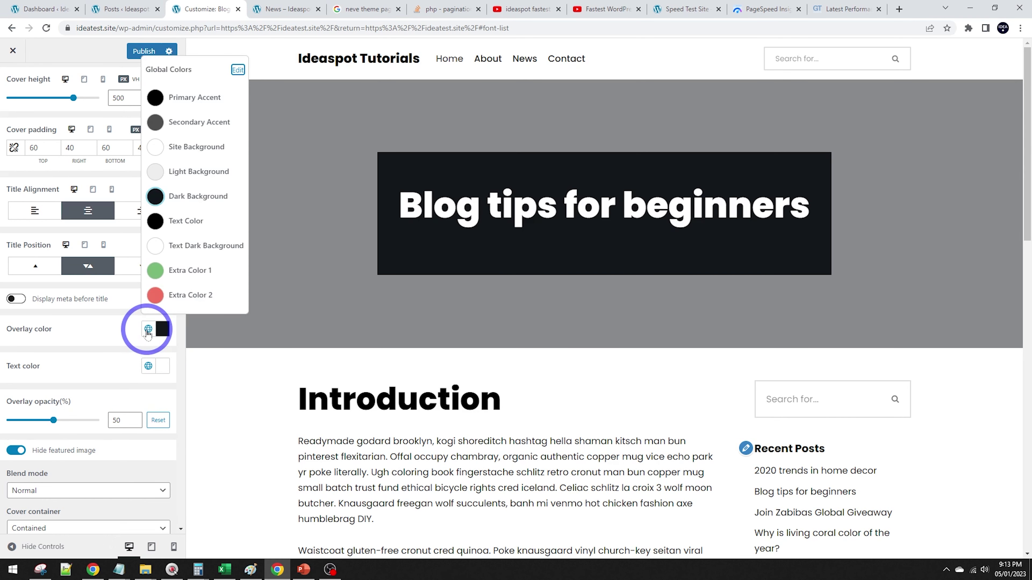
{"action": "left_click", "coordinate": [105, 330]}
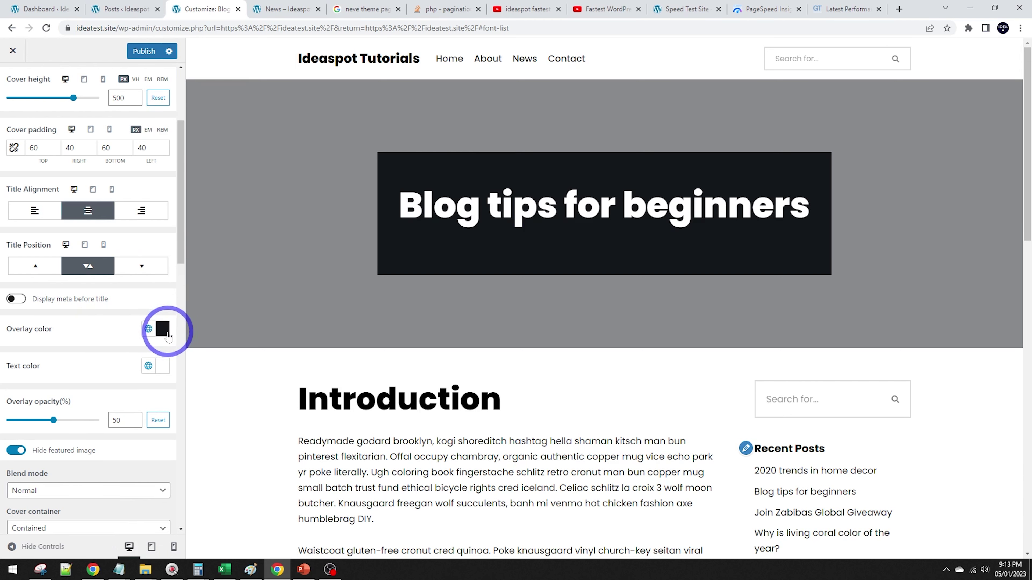
{"action": "left_click", "coordinate": [148, 329]}
{"action": "left_click", "coordinate": [104, 325]}
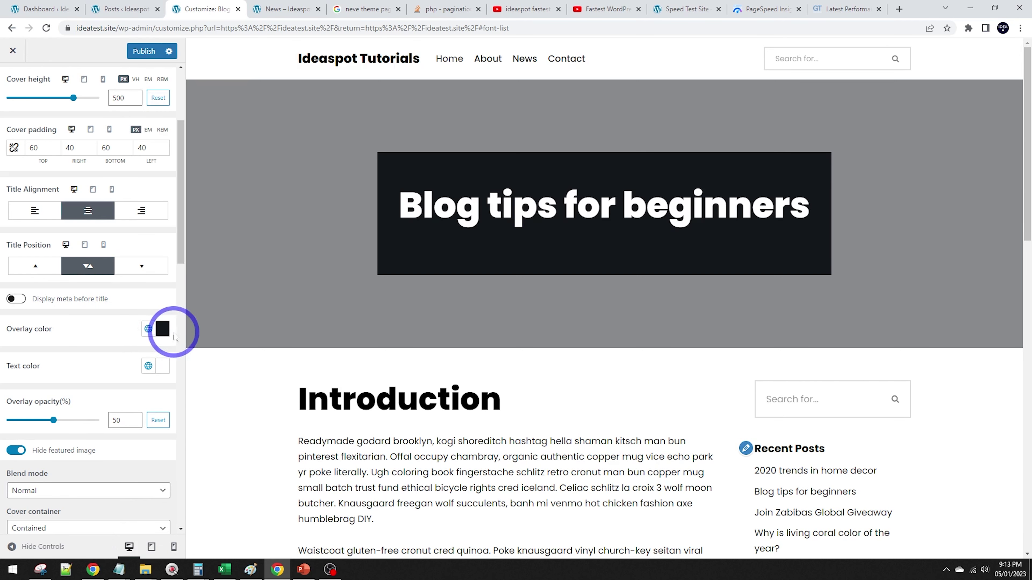
Step: Try a linear blue-to-purple gradient as the cover header's overlay color
{"action": "left_click", "coordinate": [162, 329]}
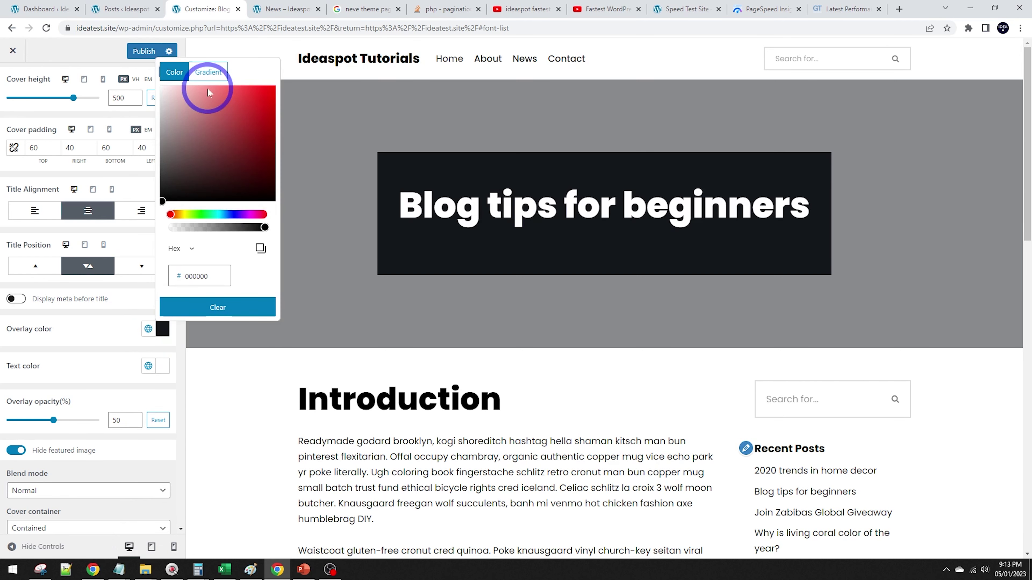
{"action": "left_click", "coordinate": [208, 72]}
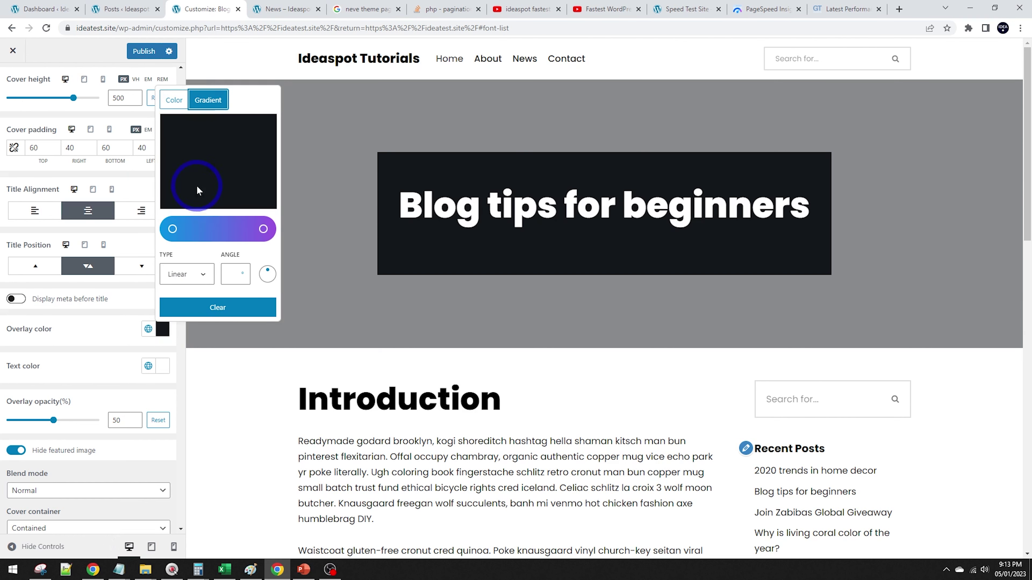
{"action": "left_click", "coordinate": [173, 230]}
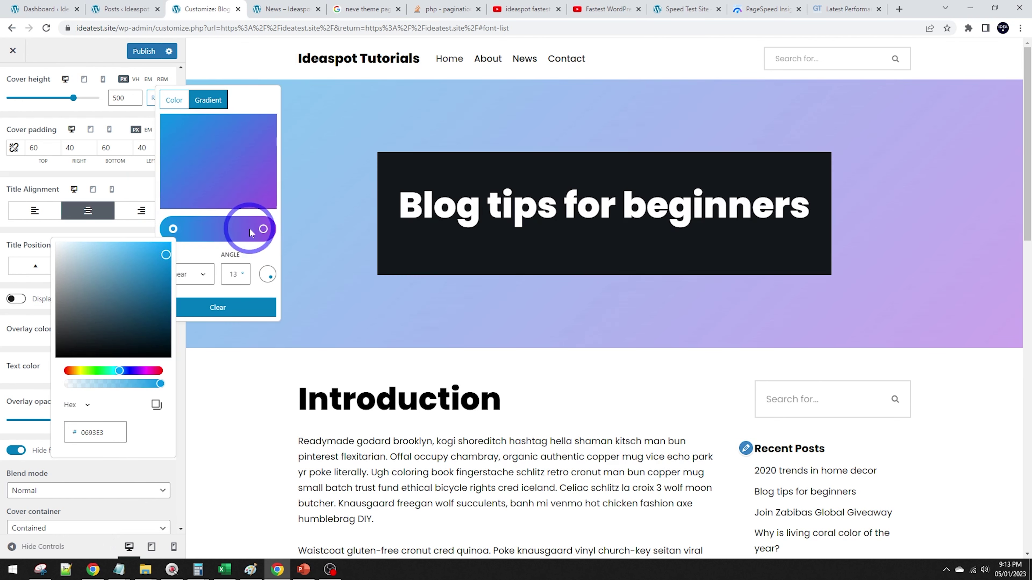
{"action": "left_click", "coordinate": [263, 230]}
{"action": "left_click", "coordinate": [246, 174]}
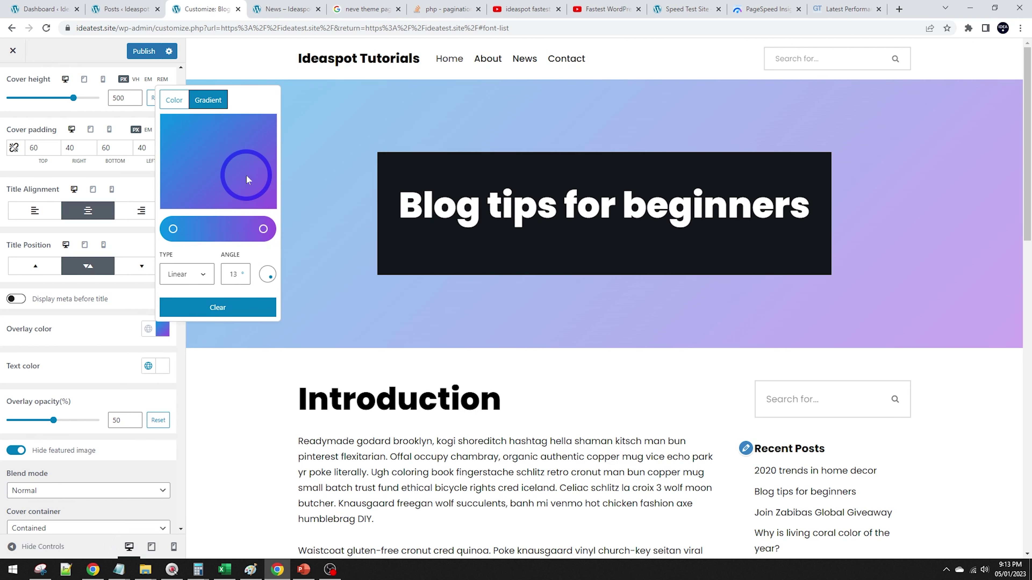
{"action": "left_click", "coordinate": [224, 105]}
{"action": "left_click", "coordinate": [521, 272]}
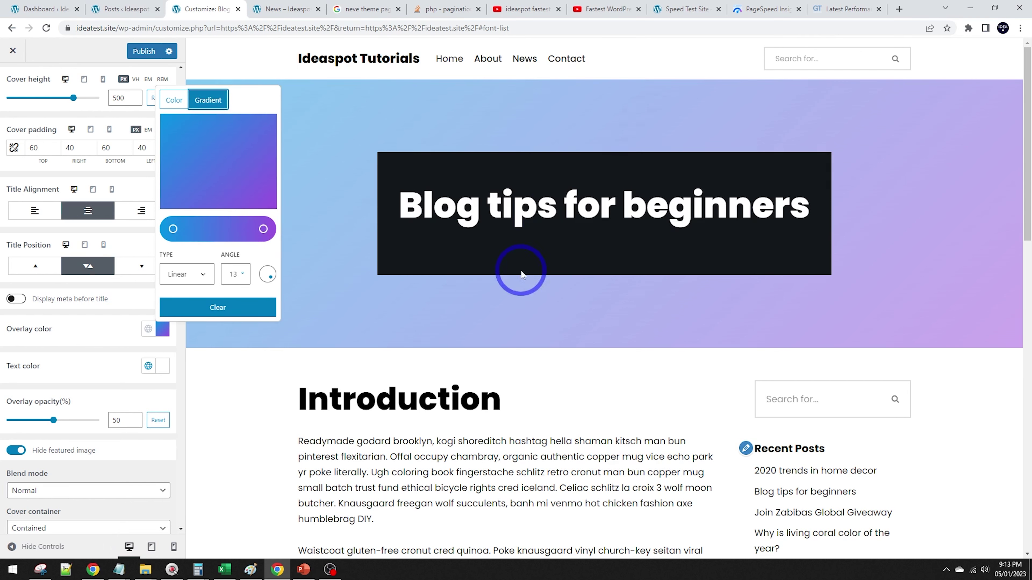
{"action": "left_click", "coordinate": [173, 229]}
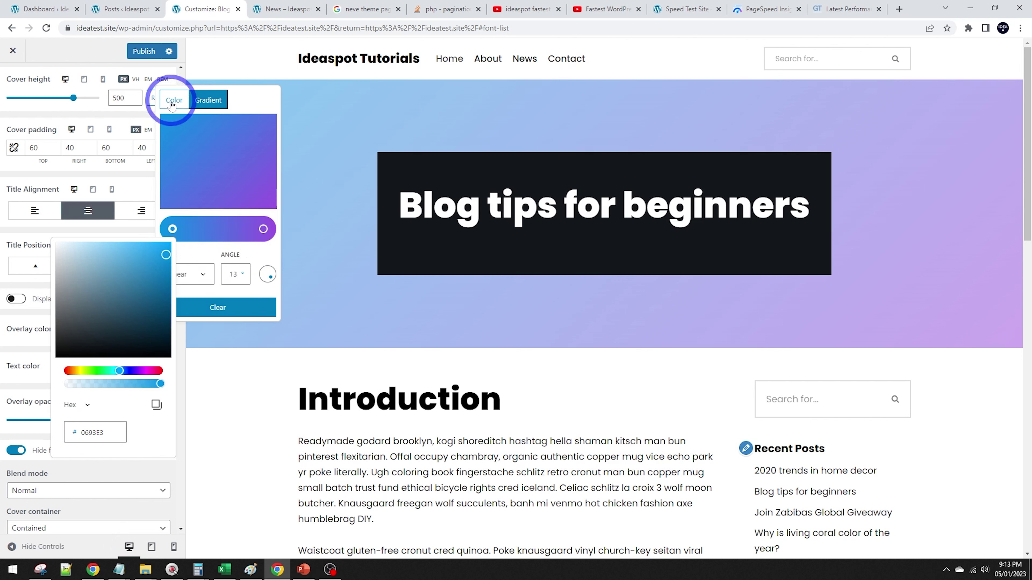
{"action": "left_click", "coordinate": [30, 321]}
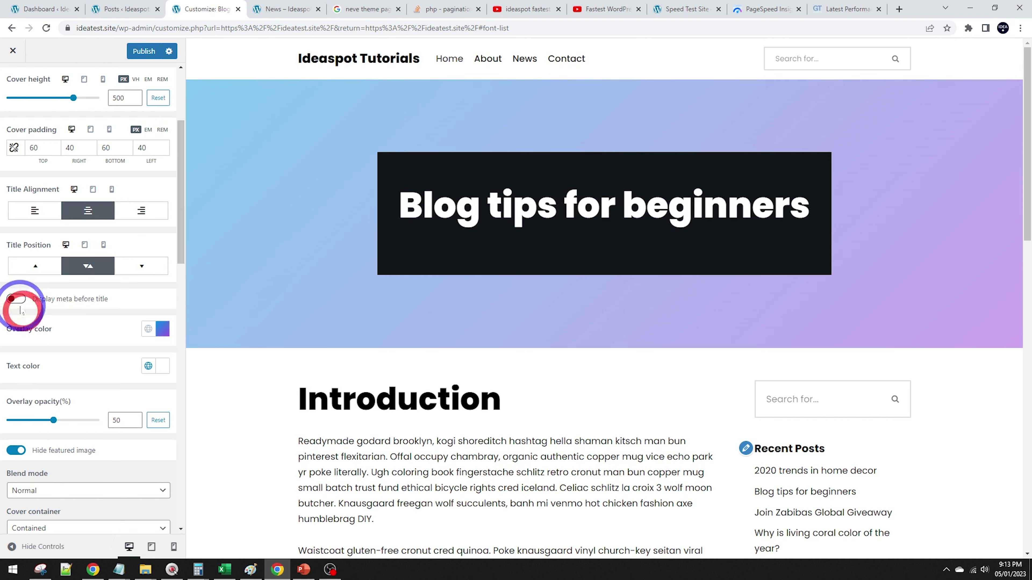
Step: Show the featured image in the cover header and set the overlay color to the global Dark Background
{"action": "left_click", "coordinate": [18, 454]}
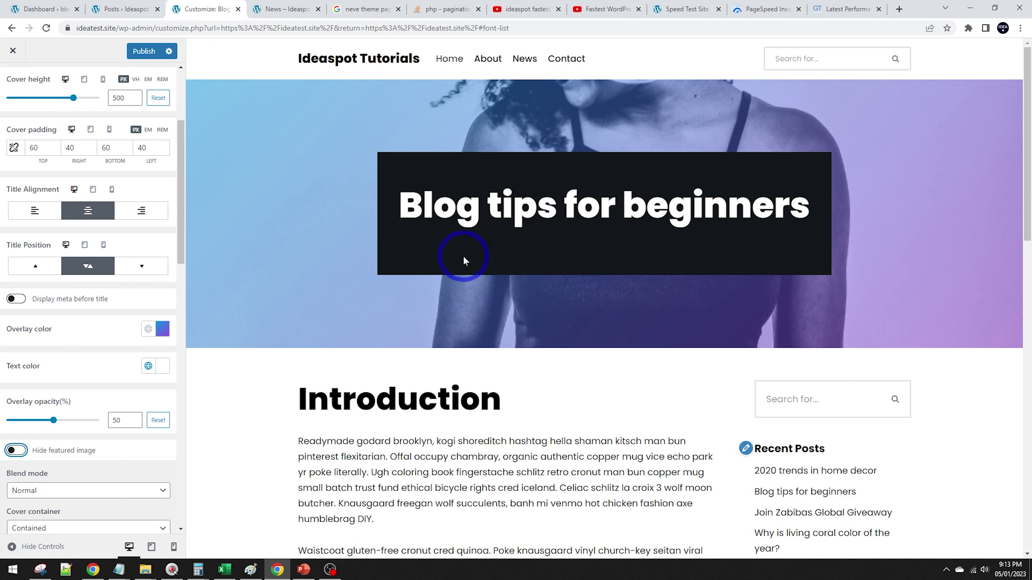
{"action": "left_click", "coordinate": [149, 328]}
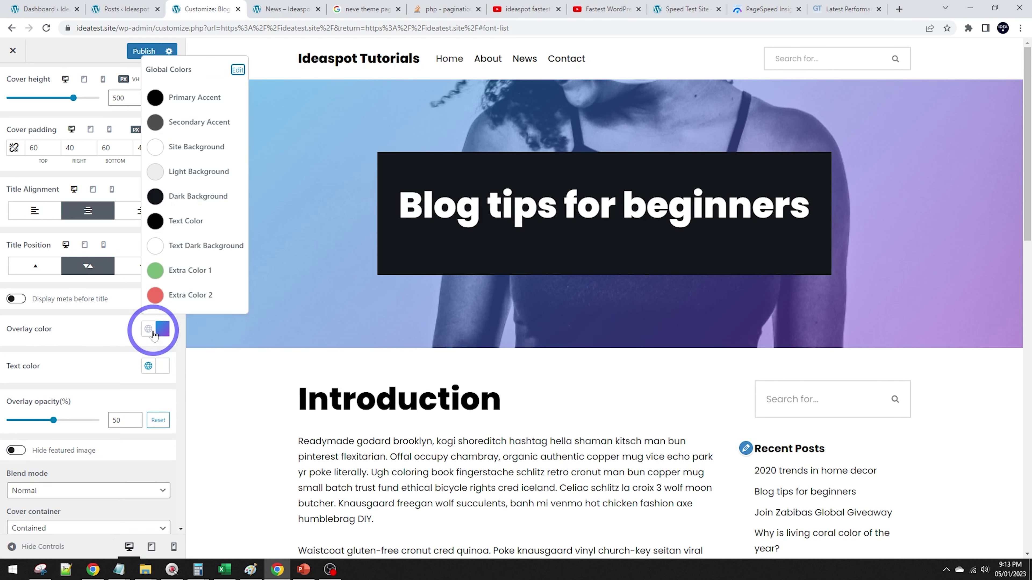
{"action": "left_click", "coordinate": [163, 197]}
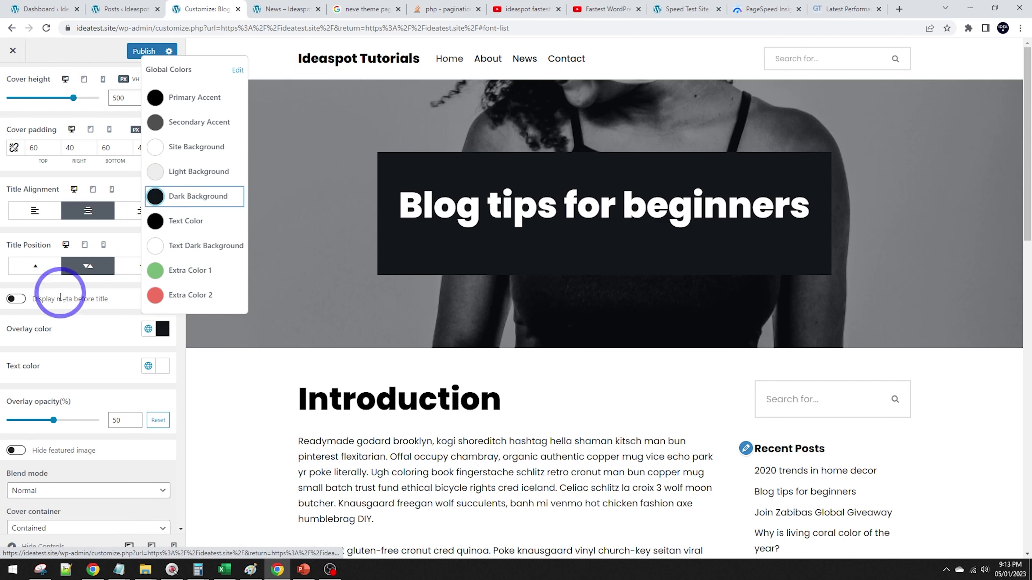
{"action": "left_click", "coordinate": [85, 345]}
{"action": "left_click", "coordinate": [143, 51]}
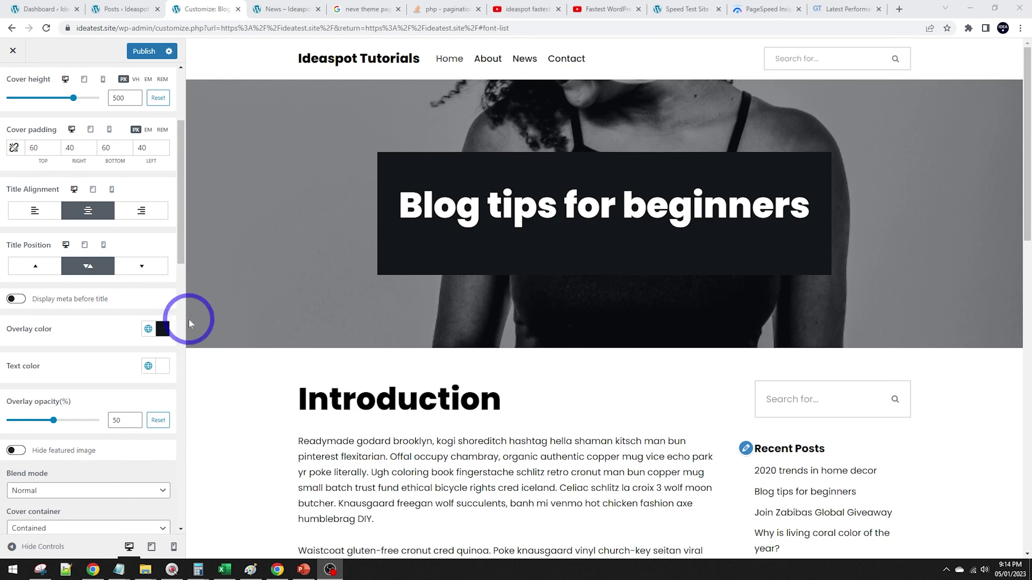
Step: Try Extra Color 2 as the boxed title's background color and restore it to Dark Background
{"action": "scroll", "coordinate": [100, 323], "scroll_direction": "down", "scroll_amount": 5}
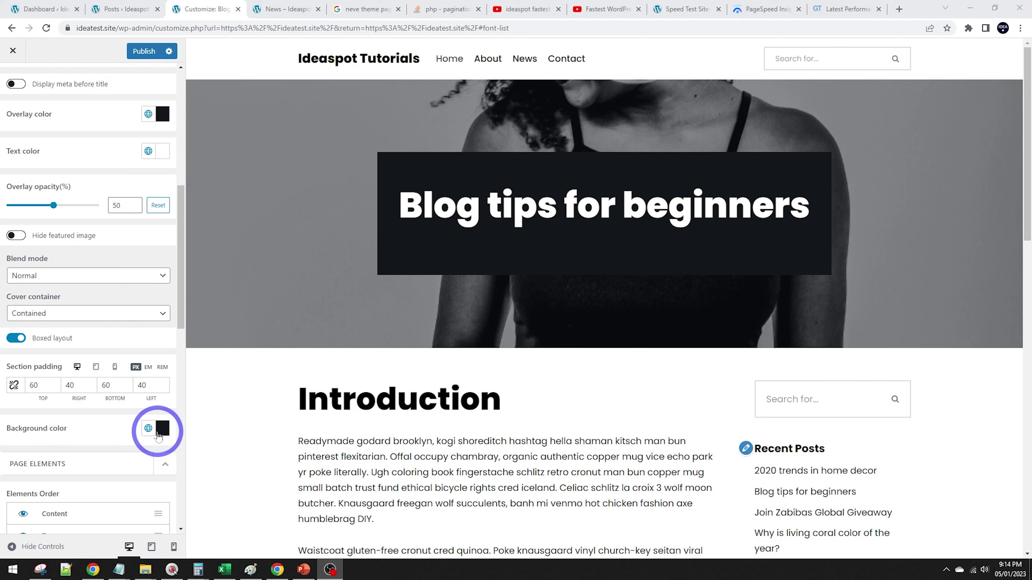
{"action": "left_click", "coordinate": [148, 428]}
{"action": "left_click", "coordinate": [157, 393]}
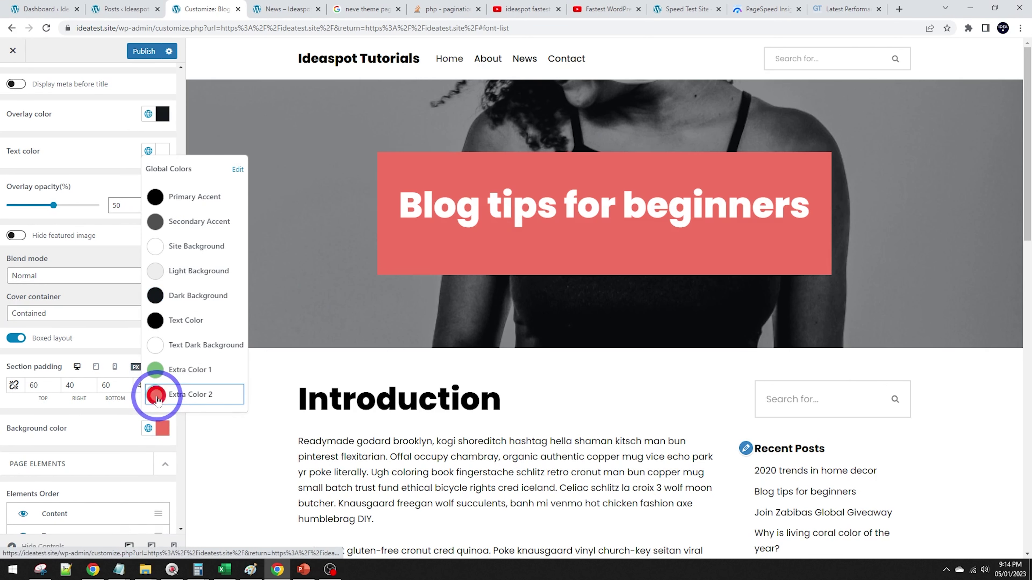
{"action": "left_click", "coordinate": [148, 429]}
{"action": "left_click", "coordinate": [149, 428]}
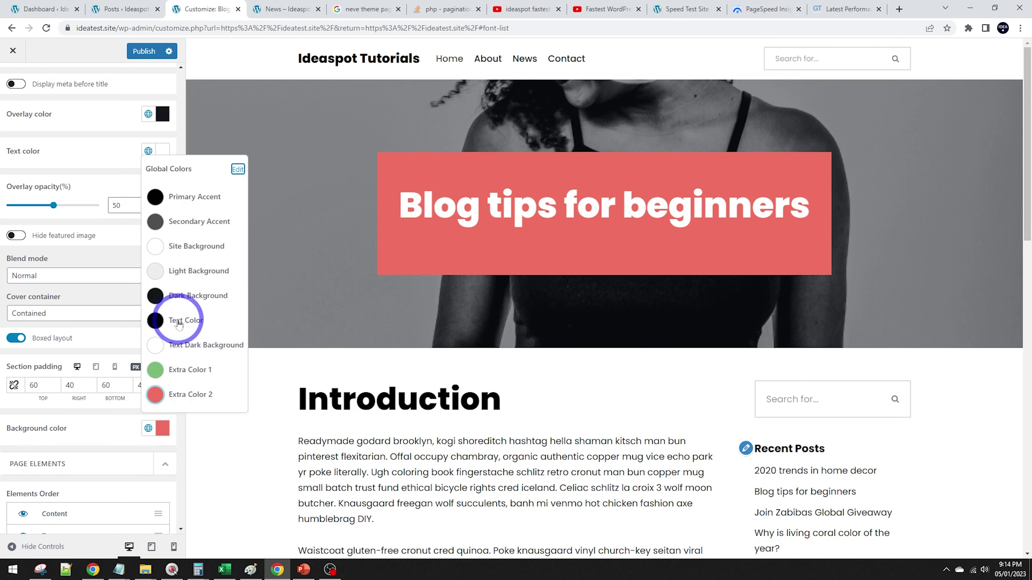
{"action": "left_click", "coordinate": [177, 299]}
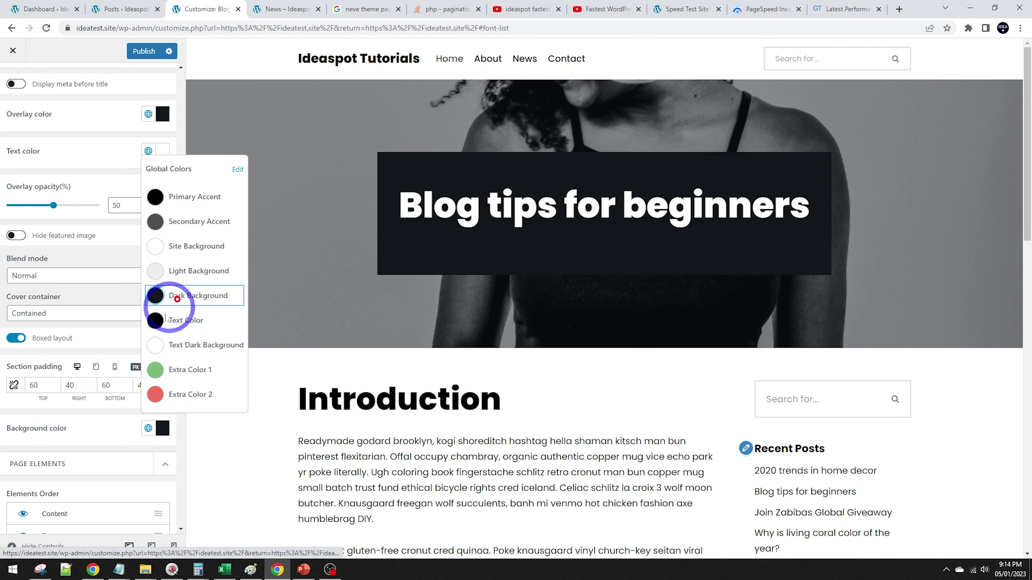
{"action": "left_click", "coordinate": [120, 422]}
Step: Show the Post navigation element on single posts, try it above Content and return it below Comments
{"action": "scroll", "coordinate": [109, 439], "scroll_direction": "down", "scroll_amount": 5}
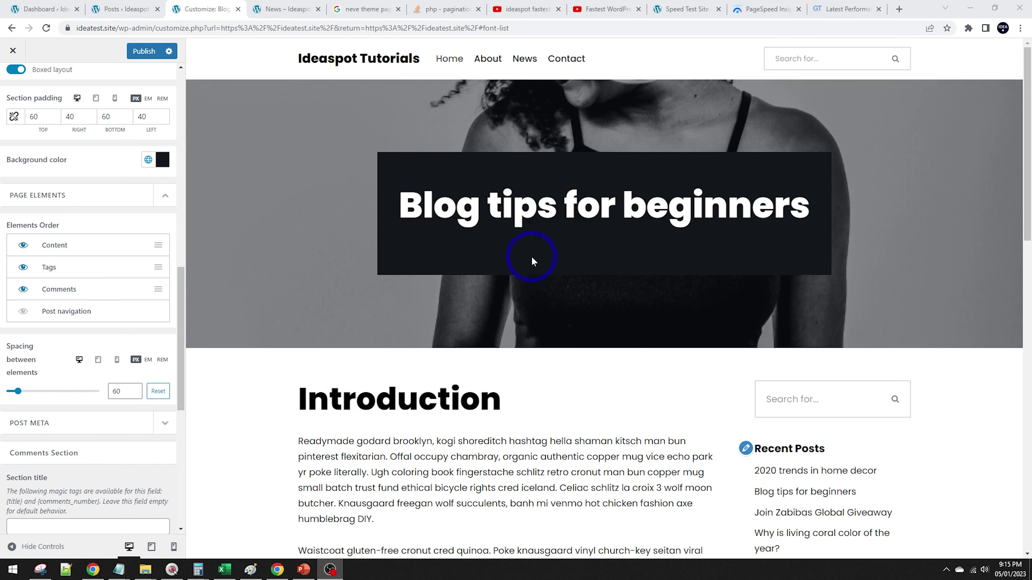
{"action": "left_click", "coordinate": [23, 311]}
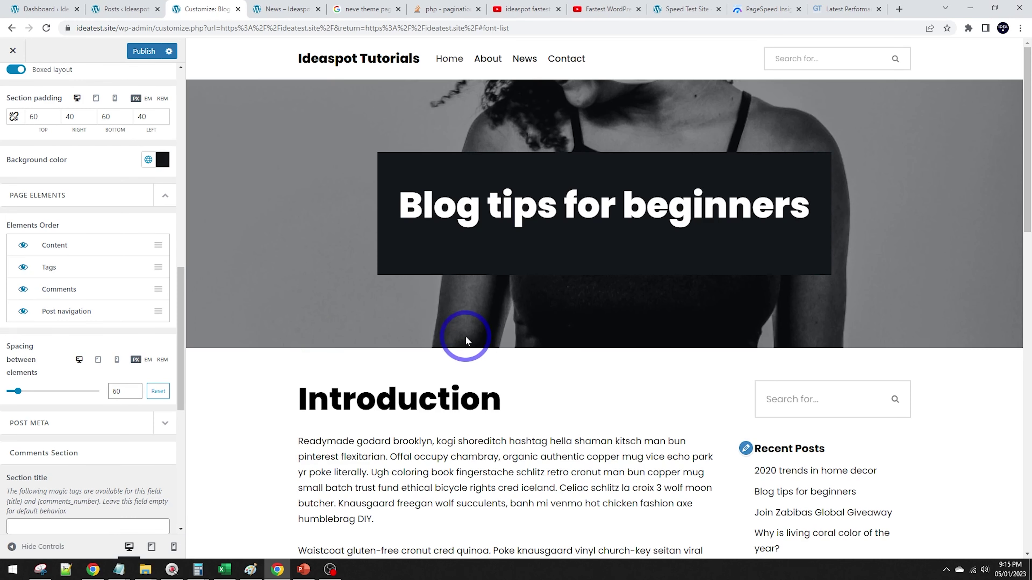
{"action": "mouse_move", "coordinate": [92, 311]}
{"action": "left_mouse_down"}
{"action": "mouse_move", "coordinate": [97, 254]}
{"action": "mouse_move", "coordinate": [81, 311]}
{"action": "left_mouse_up"}
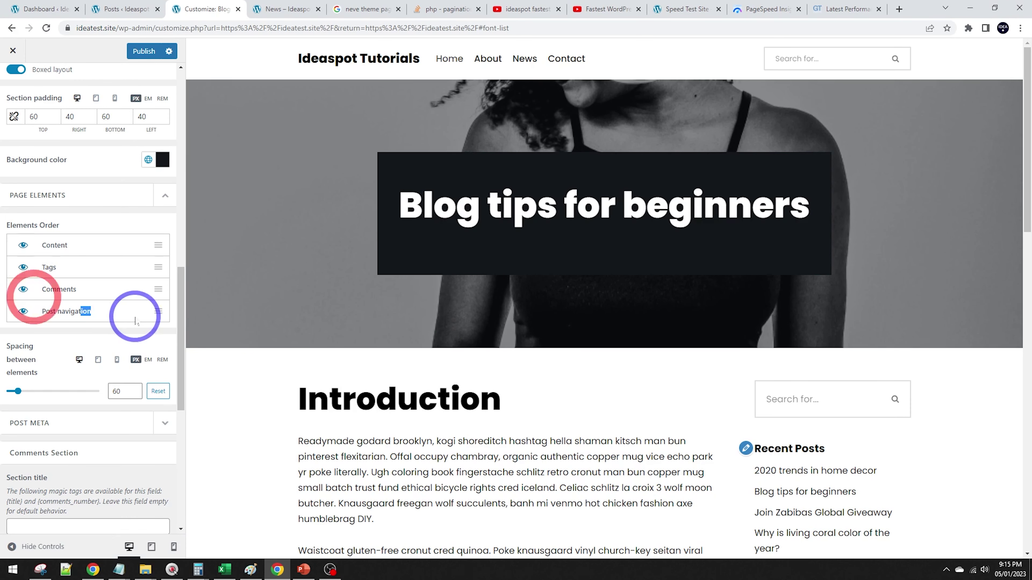
{"action": "left_click_drag", "start_coordinate": [158, 311], "coordinate": [159, 240]}
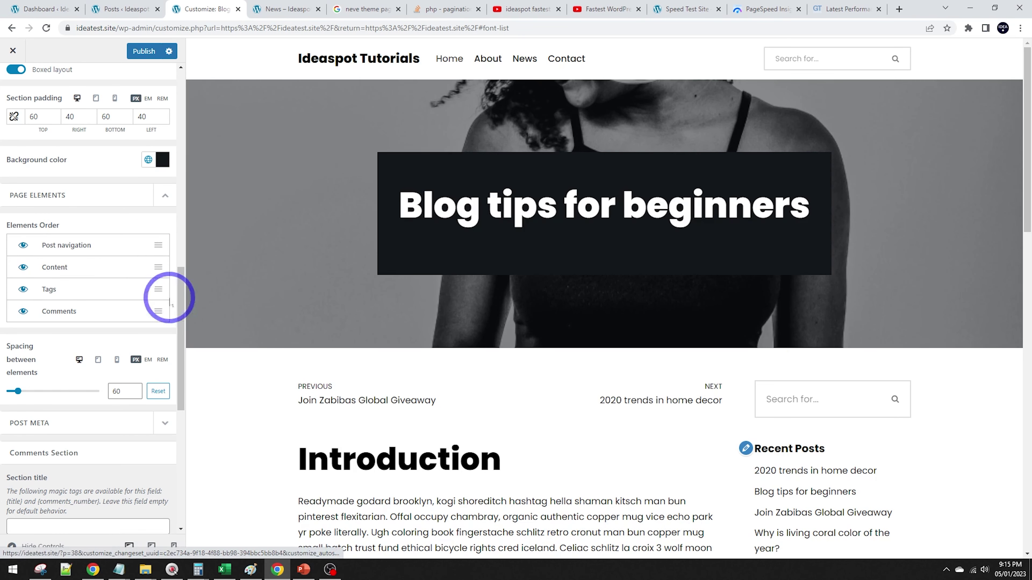
{"action": "left_click_drag", "start_coordinate": [157, 245], "coordinate": [158, 316]}
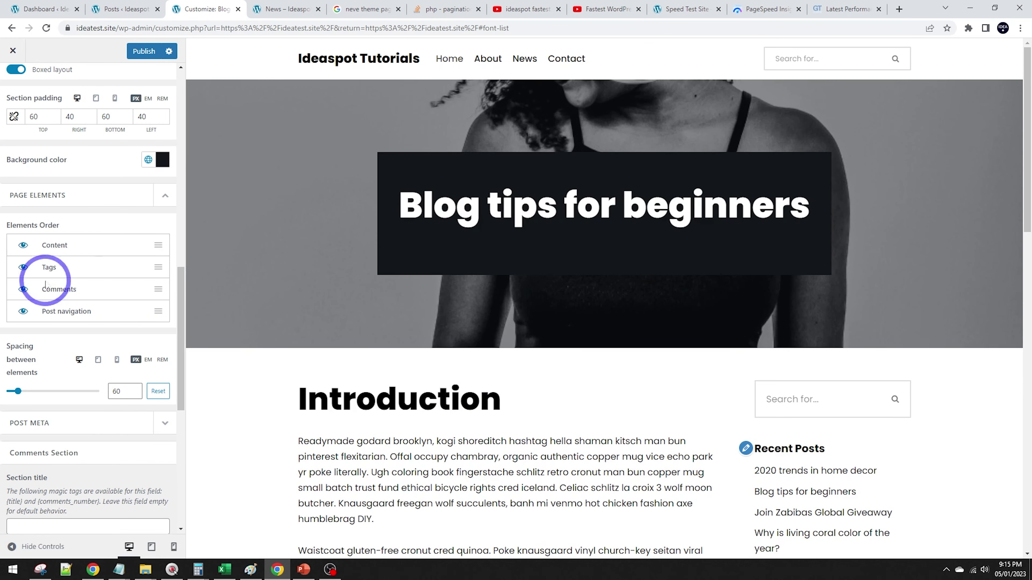
{"action": "scroll", "coordinate": [131, 293], "scroll_direction": "down", "scroll_amount": 3}
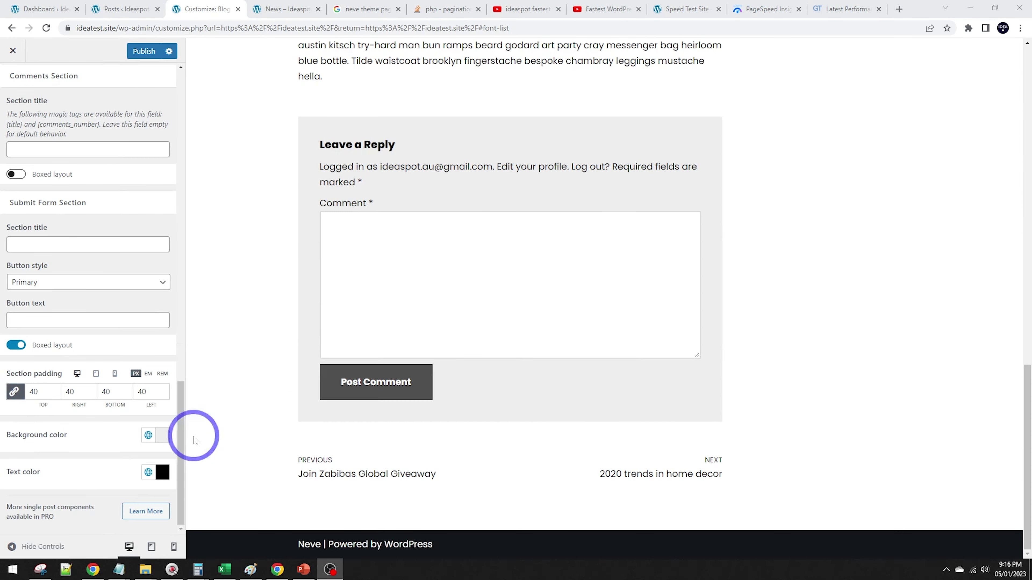
{"action": "left_click_drag", "start_coordinate": [1021, 503], "coordinate": [1030, 239]}
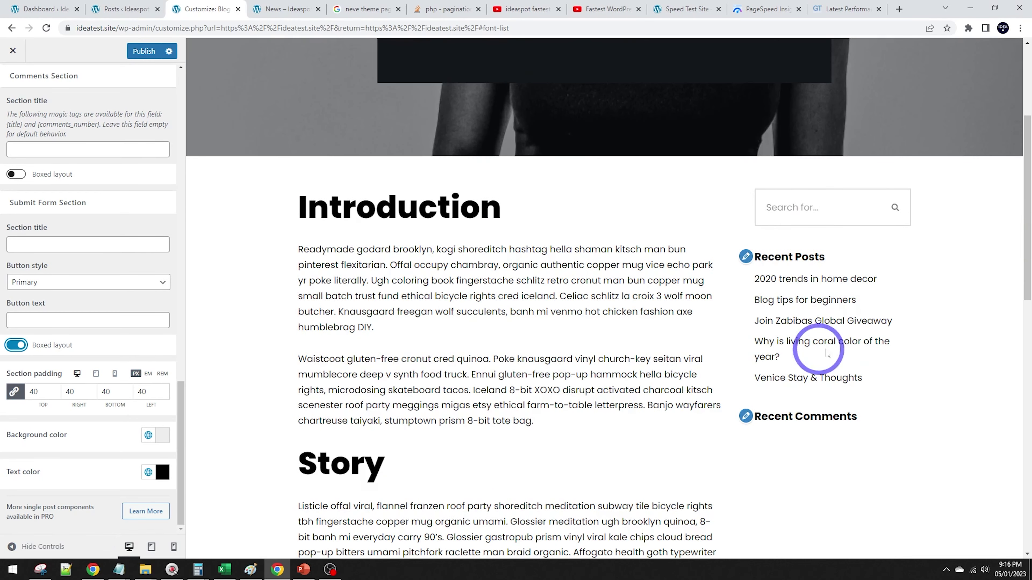
Step: Leave the Single Post settings and open the Content / Sidebar layout settings with the Single Post and Others sections expanded
{"action": "left_click_drag", "start_coordinate": [179, 427], "coordinate": [201, 83]}
{"action": "left_click", "coordinate": [13, 87]}
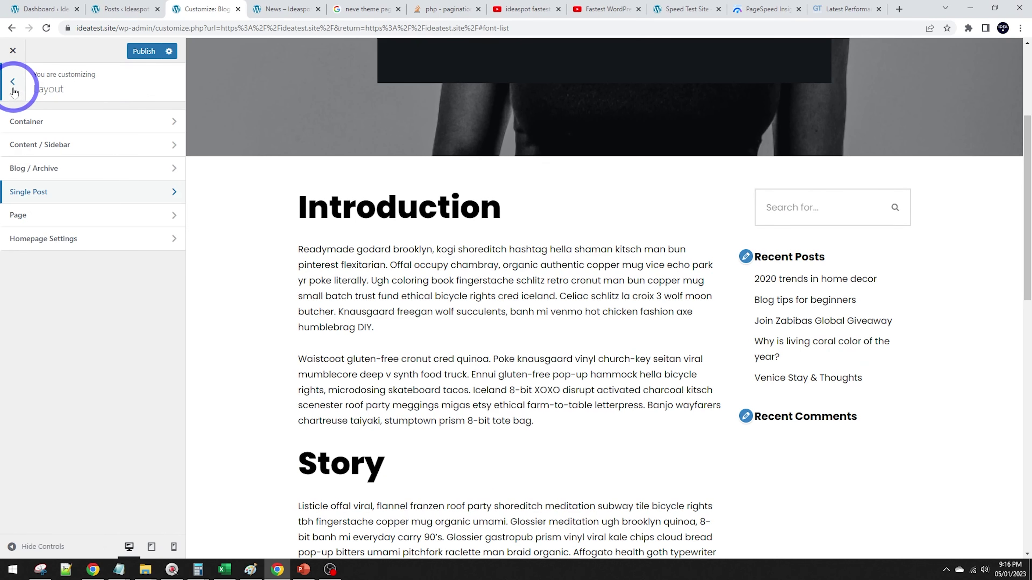
{"action": "left_click", "coordinate": [14, 90]}
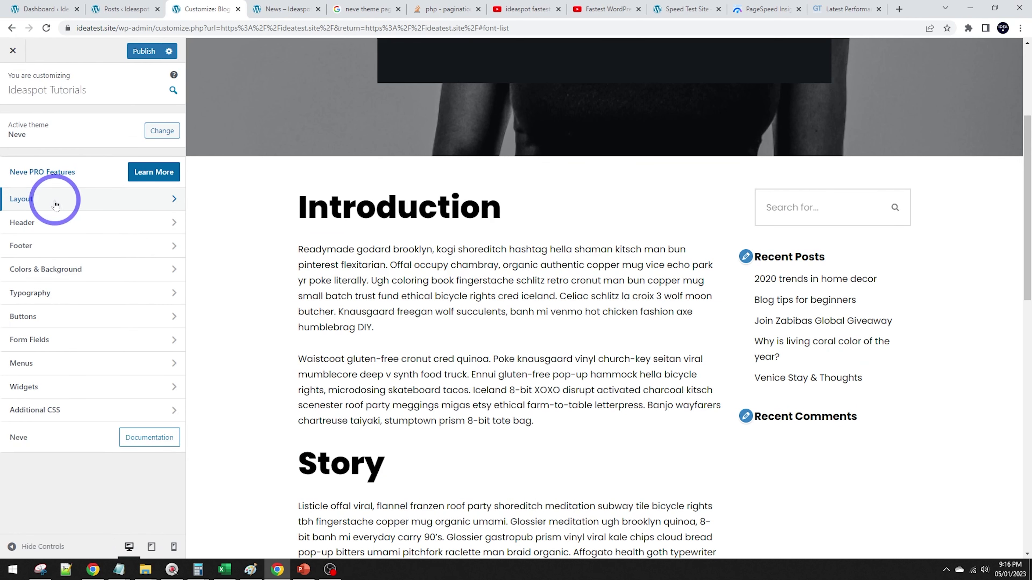
{"action": "left_click", "coordinate": [56, 206]}
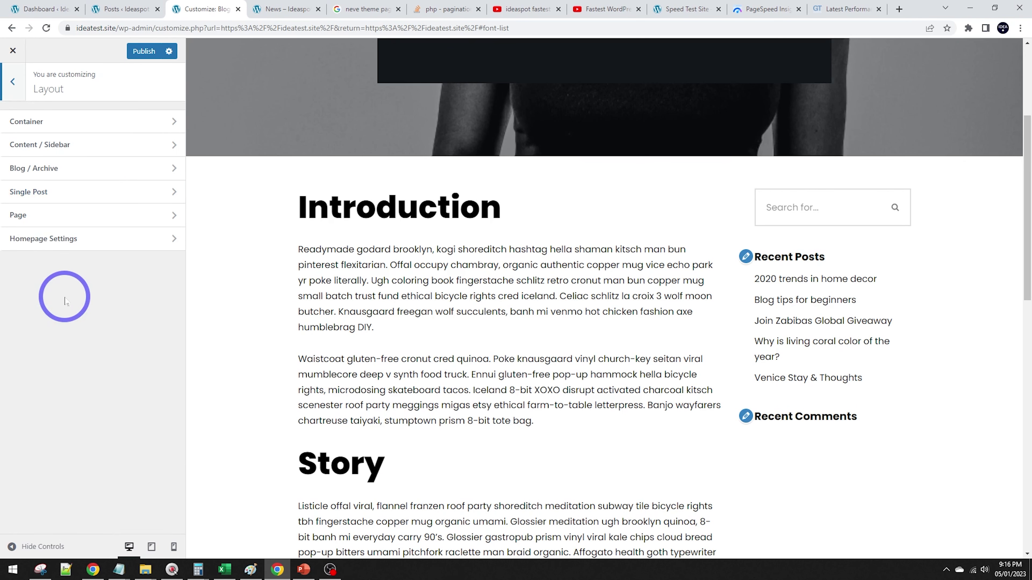
{"action": "left_click", "coordinate": [67, 145]}
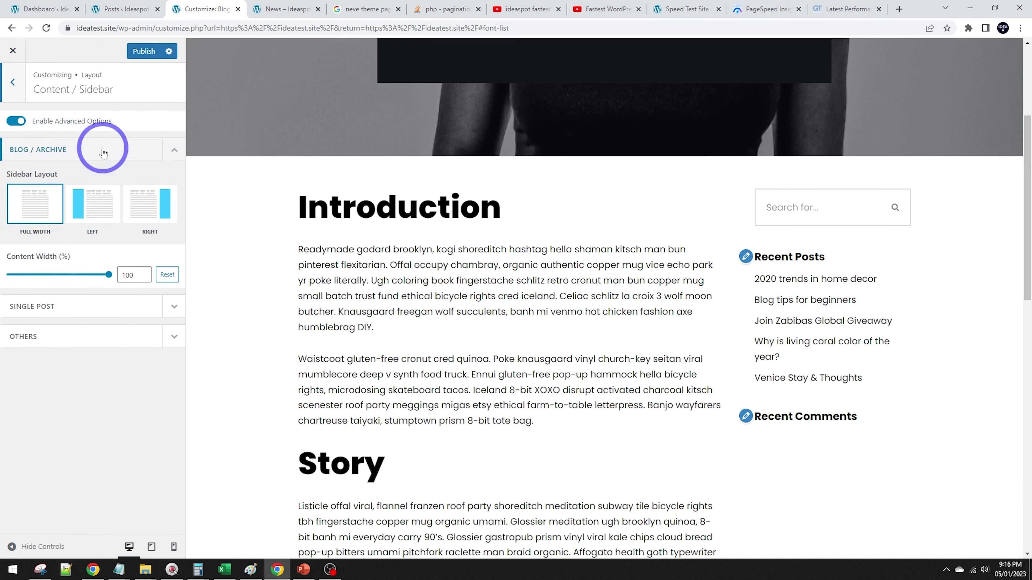
{"action": "left_click", "coordinate": [163, 320]}
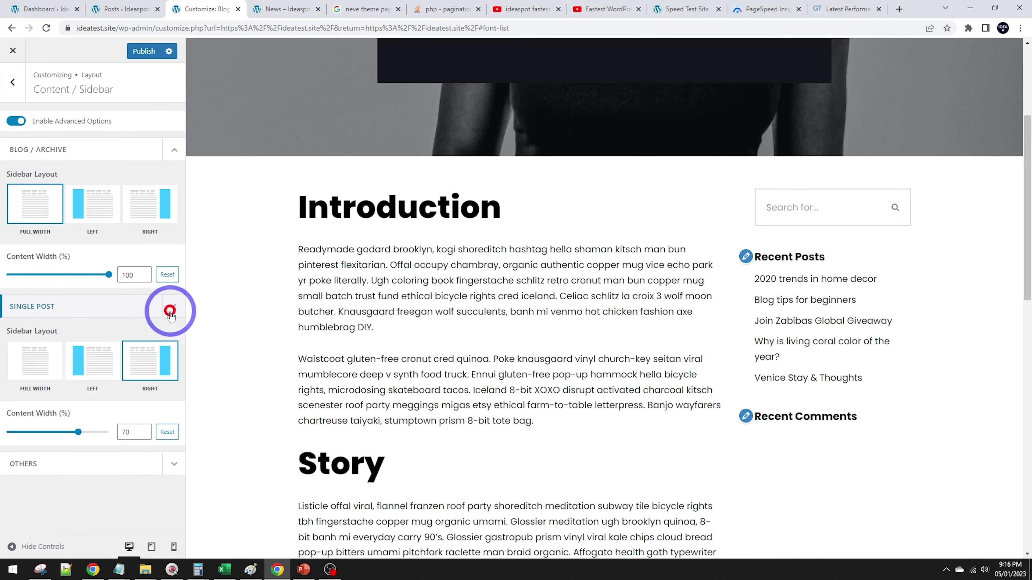
{"action": "left_click", "coordinate": [171, 460]}
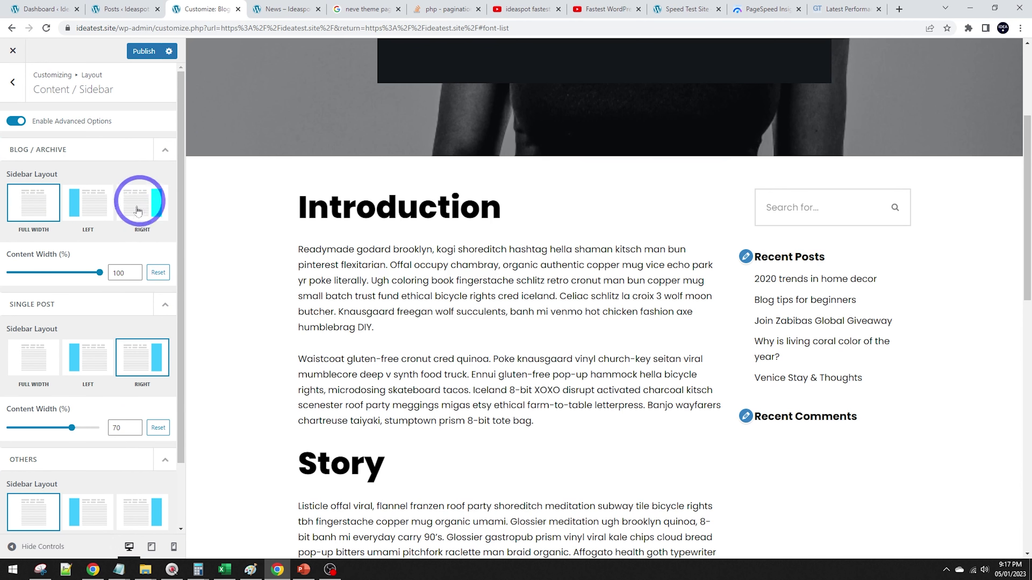
Step: Set the sidebar layout for single posts to Full Width
{"action": "scroll", "coordinate": [472, 223], "scroll_direction": "up", "scroll_amount": 3}
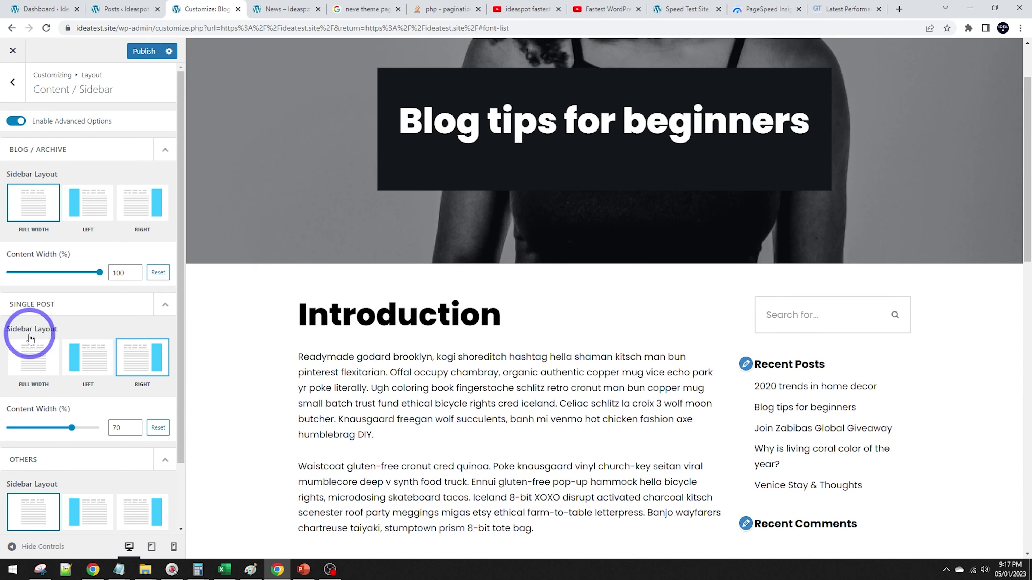
{"action": "scroll", "coordinate": [57, 339], "scroll_direction": "down", "scroll_amount": 1}
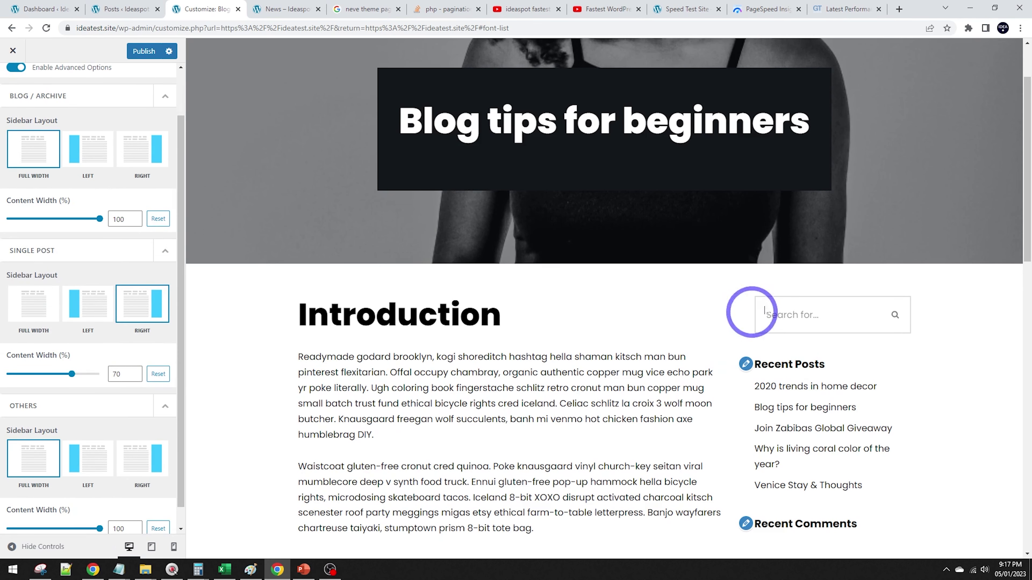
{"action": "left_click", "coordinate": [35, 304]}
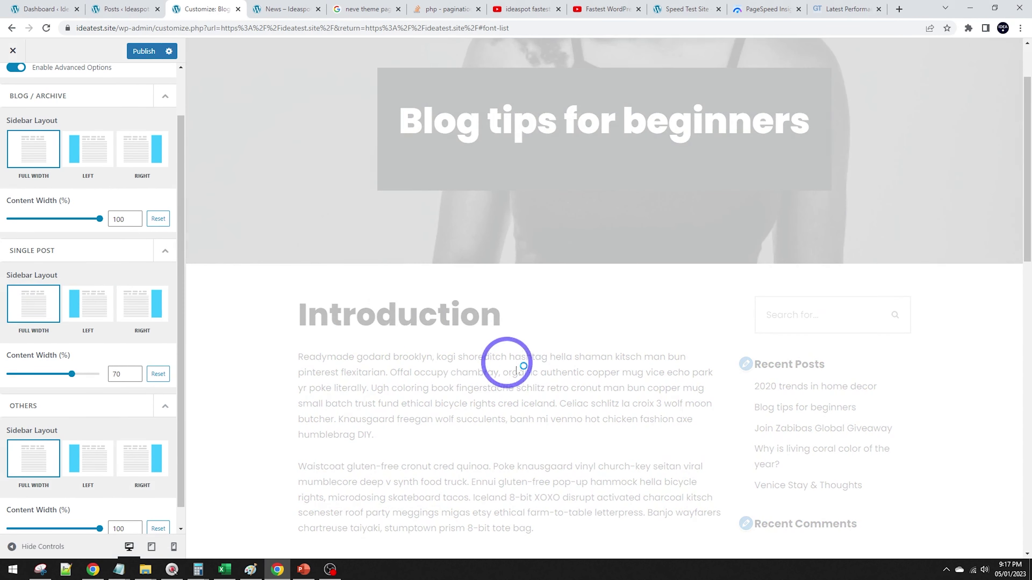
Step: Try a content width of 75% for single posts and reset it to 70%
{"action": "scroll", "coordinate": [568, 220], "scroll_direction": "down", "scroll_amount": 4}
{"action": "scroll", "coordinate": [569, 380], "scroll_direction": "up", "scroll_amount": 6}
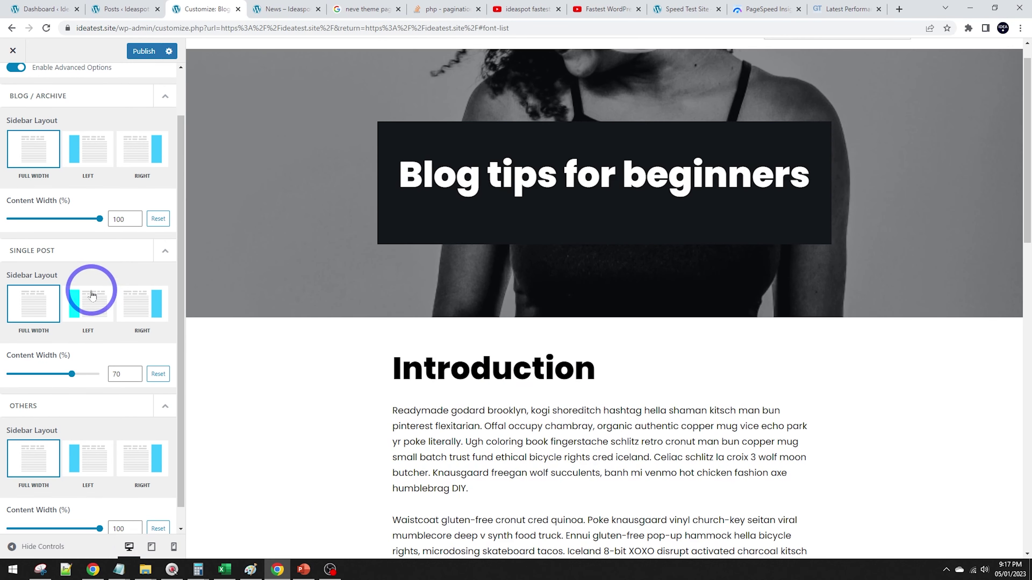
{"action": "mouse_move", "coordinate": [71, 374]}
{"action": "left_mouse_down"}
{"action": "mouse_move", "coordinate": [56, 381]}
{"action": "mouse_move", "coordinate": [87, 380]}
{"action": "mouse_move", "coordinate": [75, 381]}
{"action": "left_mouse_up"}
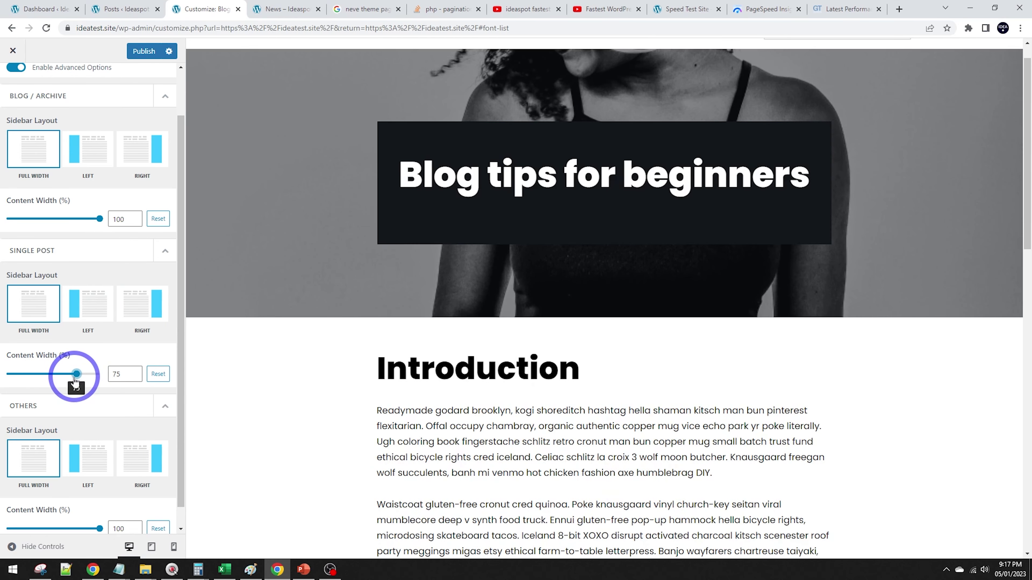
{"action": "left_click", "coordinate": [162, 378]}
{"action": "scroll", "coordinate": [129, 366], "scroll_direction": "down", "scroll_amount": 1}
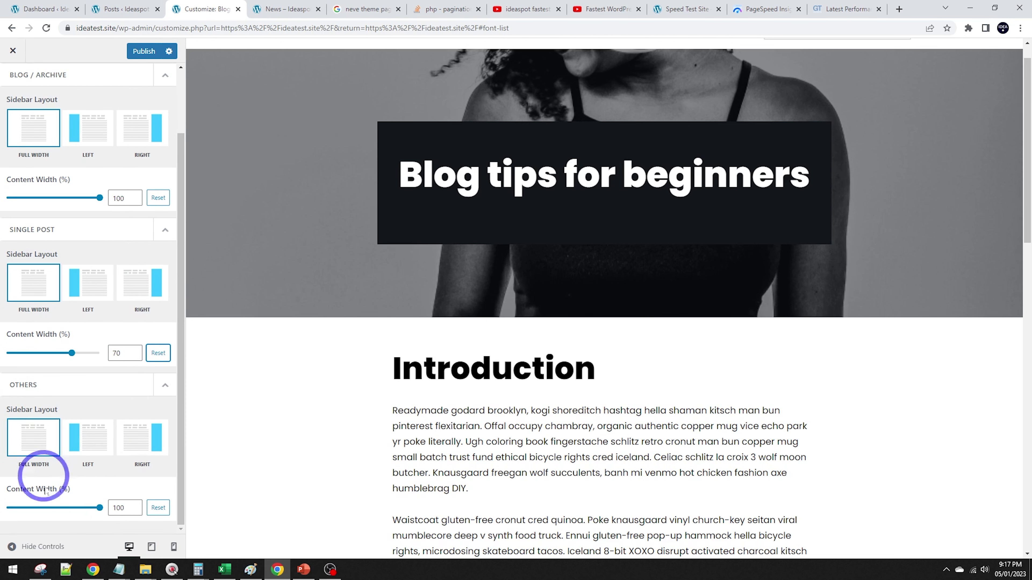
Step: Publish the Content / Sidebar layout changes and open the Footer builder settings
{"action": "scroll", "coordinate": [69, 484], "scroll_direction": "up", "scroll_amount": 4}
{"action": "left_click", "coordinate": [139, 51]}
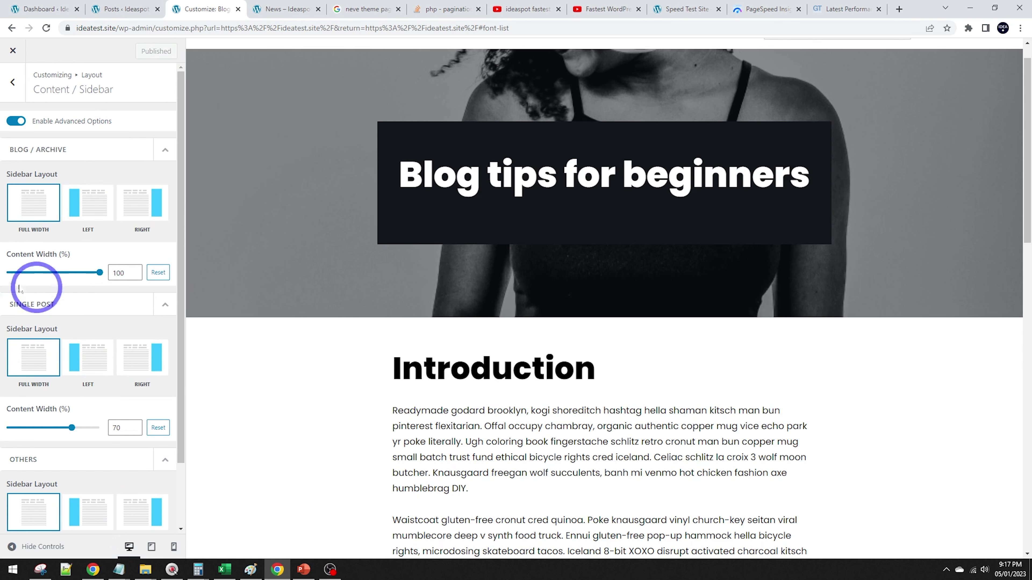
{"action": "left_click", "coordinate": [12, 81]}
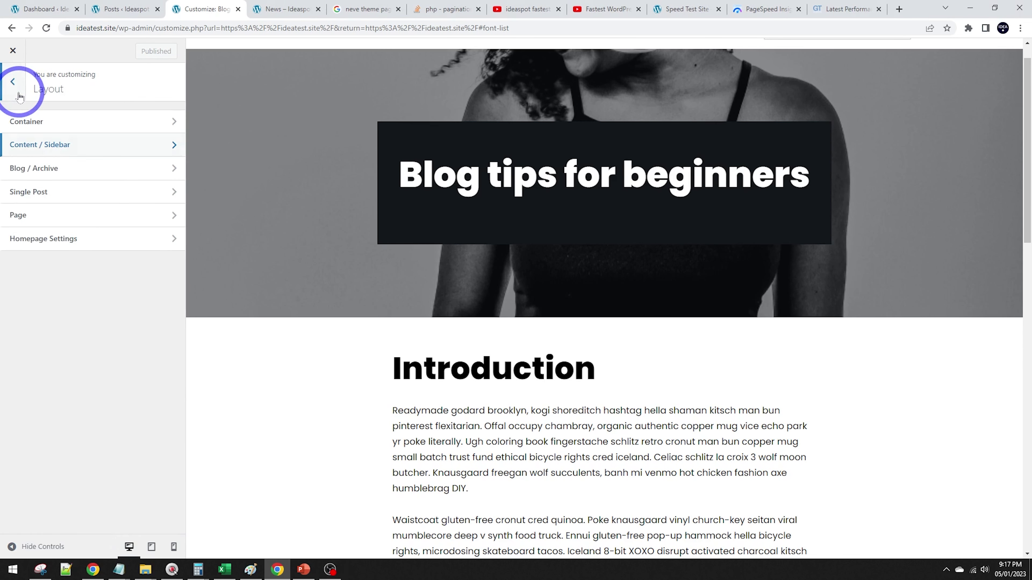
{"action": "left_click", "coordinate": [18, 95]}
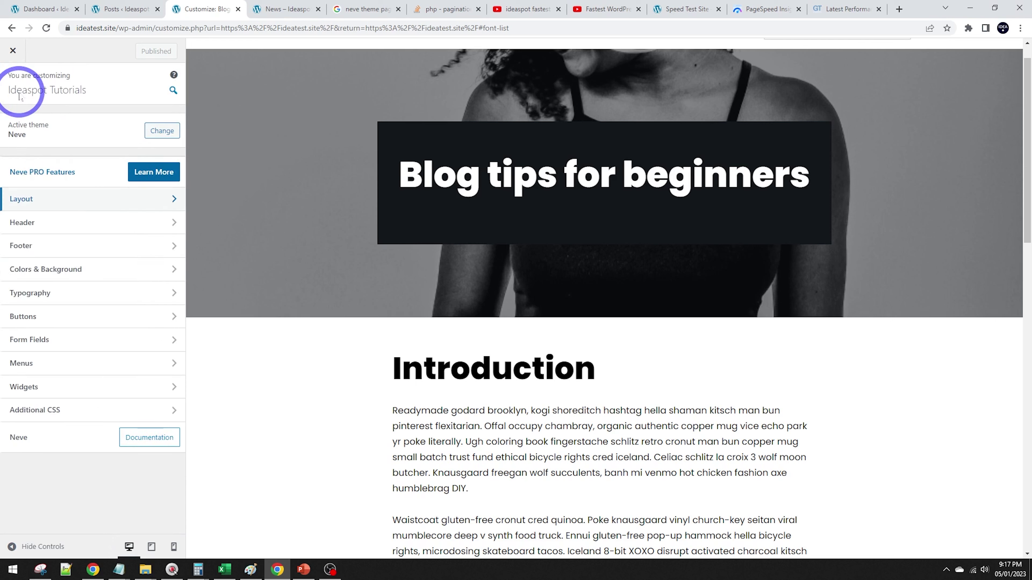
{"action": "left_click", "coordinate": [46, 246]}
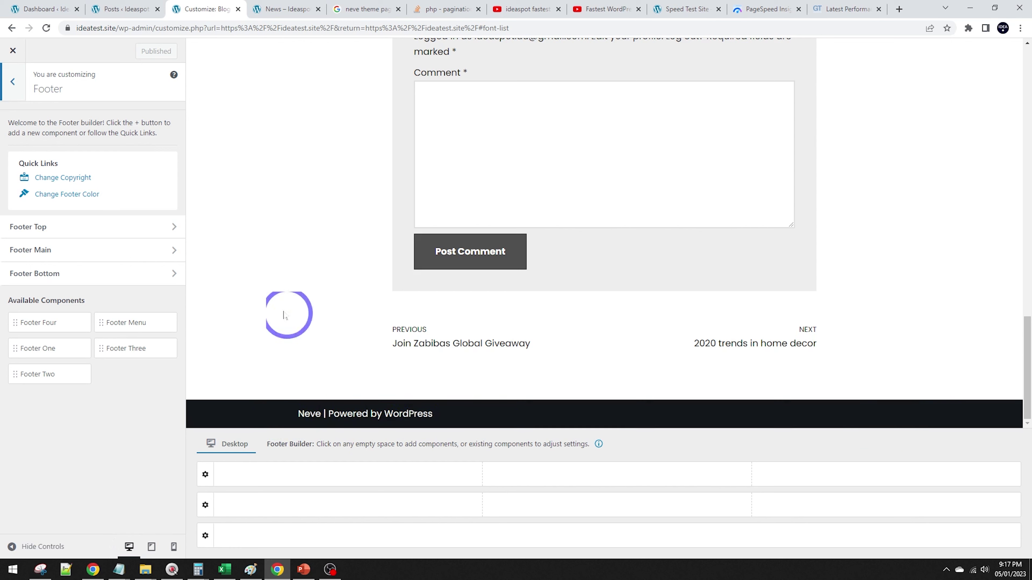
Step: Follow the Change Copyright quick link, examine the Neve PRO upgrade plans and return to the Customizer
{"action": "left_click", "coordinate": [55, 179]}
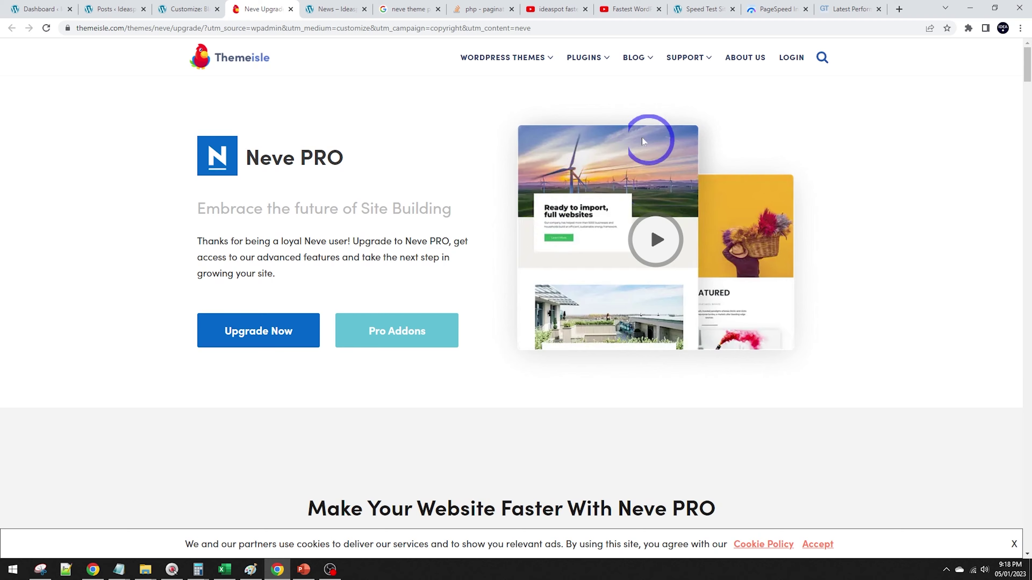
{"action": "left_click", "coordinate": [254, 329]}
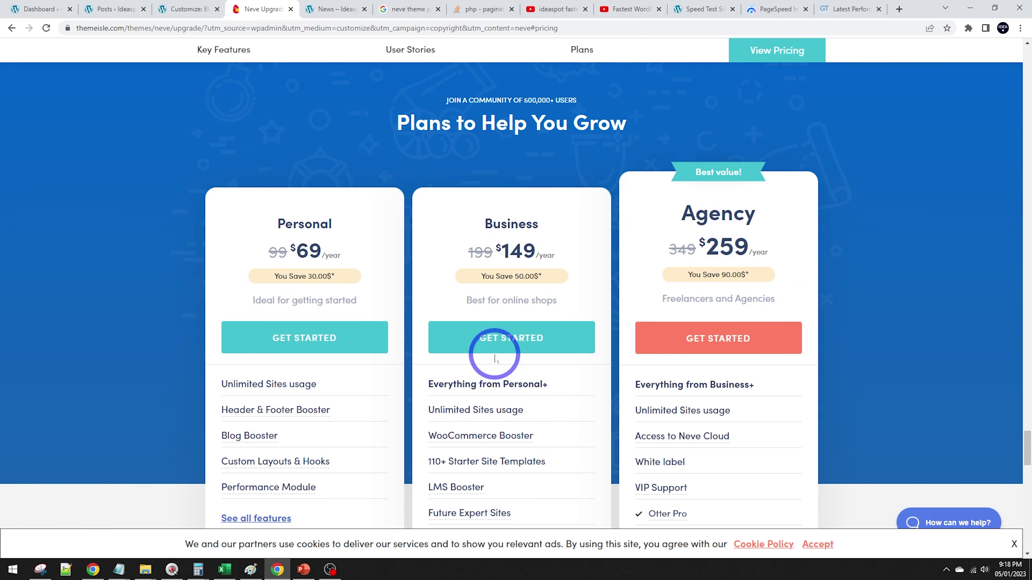
{"action": "scroll", "coordinate": [491, 341], "scroll_direction": "down", "scroll_amount": 1}
{"action": "scroll", "coordinate": [520, 329], "scroll_direction": "up", "scroll_amount": 1}
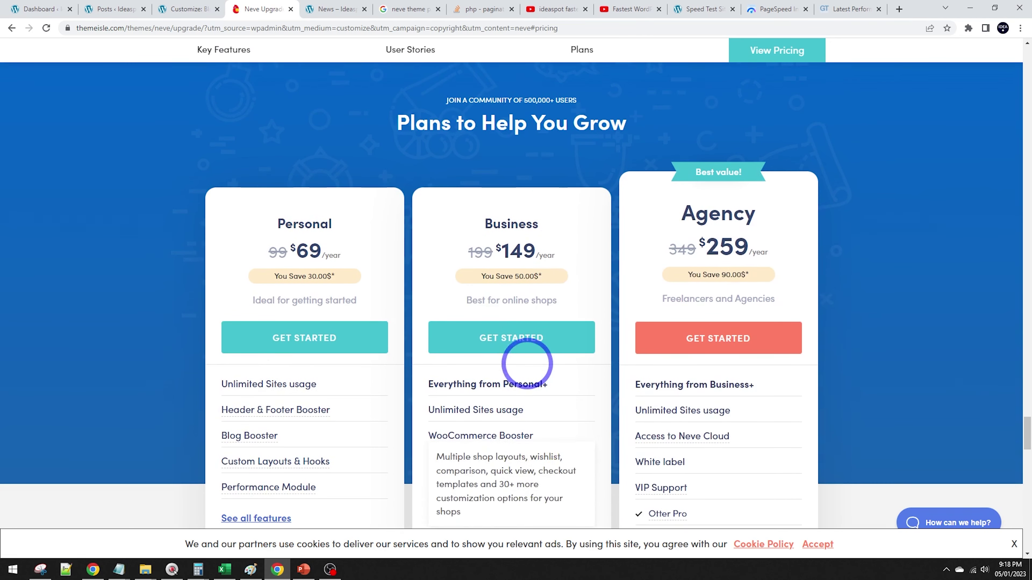
{"action": "left_click", "coordinate": [185, 9]}
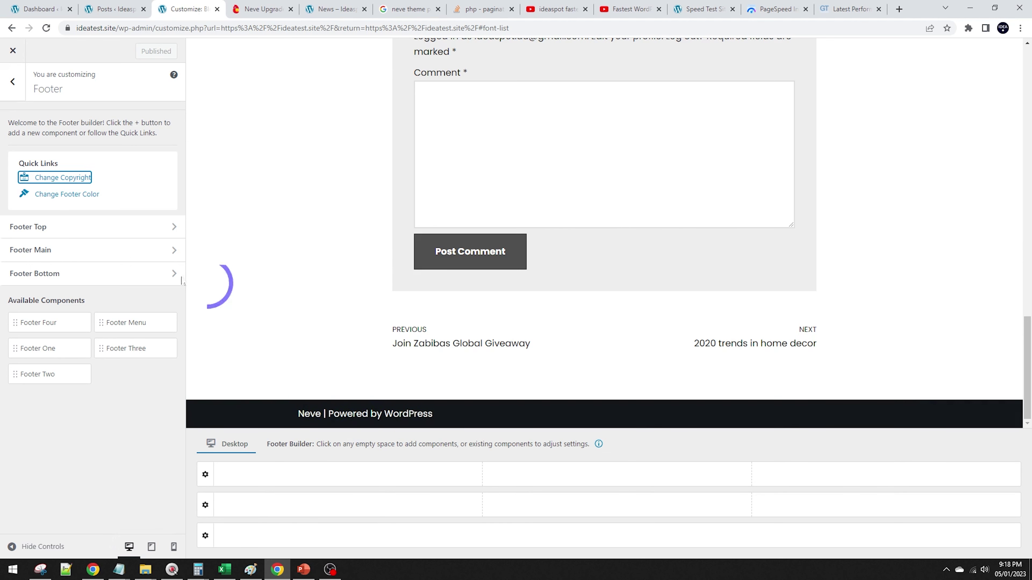
Step: Append Additional CSS rules giving footer .builder-item:before the content "© IdeaSpot" and setting footer .component-wrap to display:none
{"action": "left_click", "coordinate": [20, 86]}
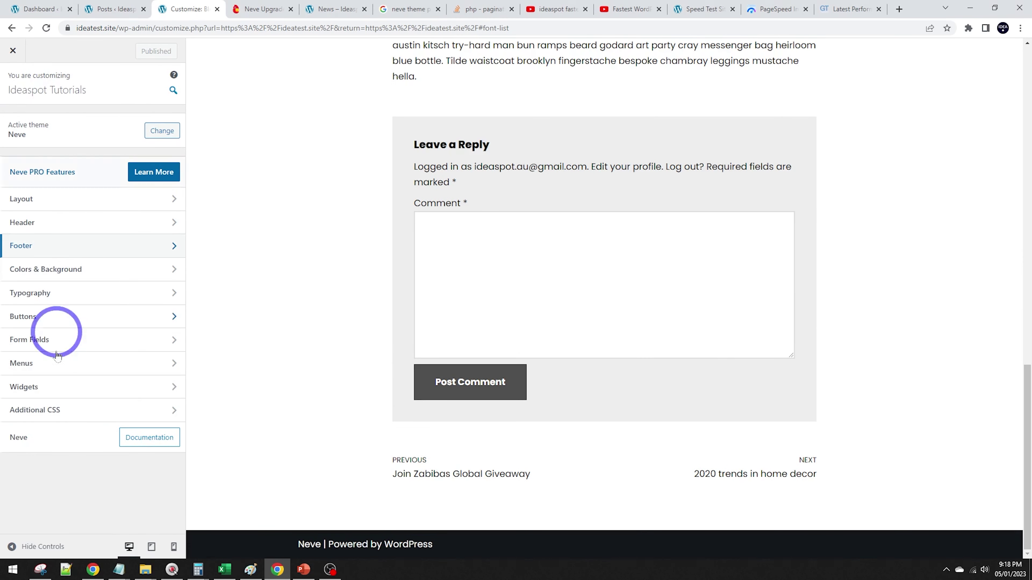
{"action": "left_click", "coordinate": [42, 412]}
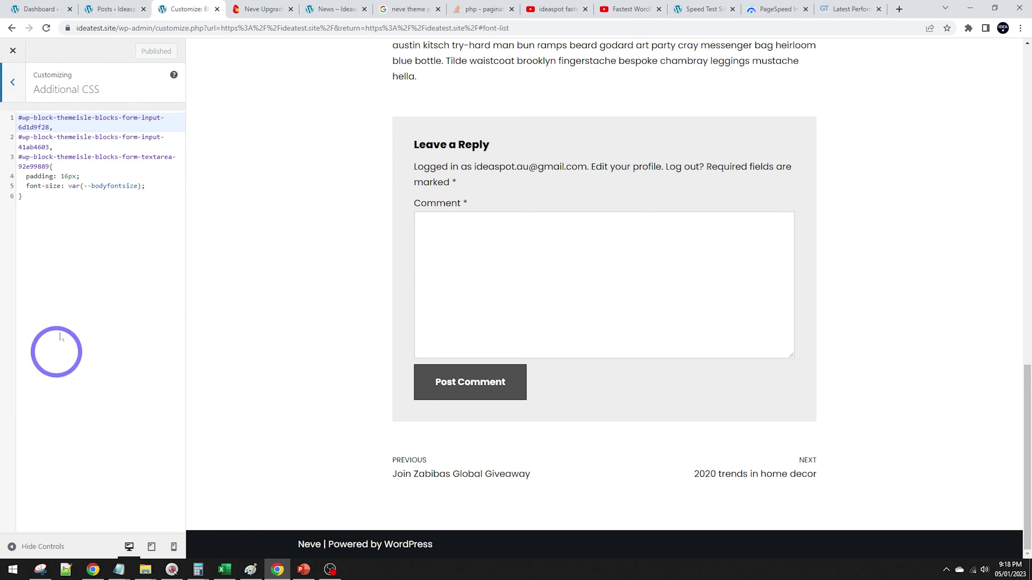
{"action": "left_click", "coordinate": [89, 240]}
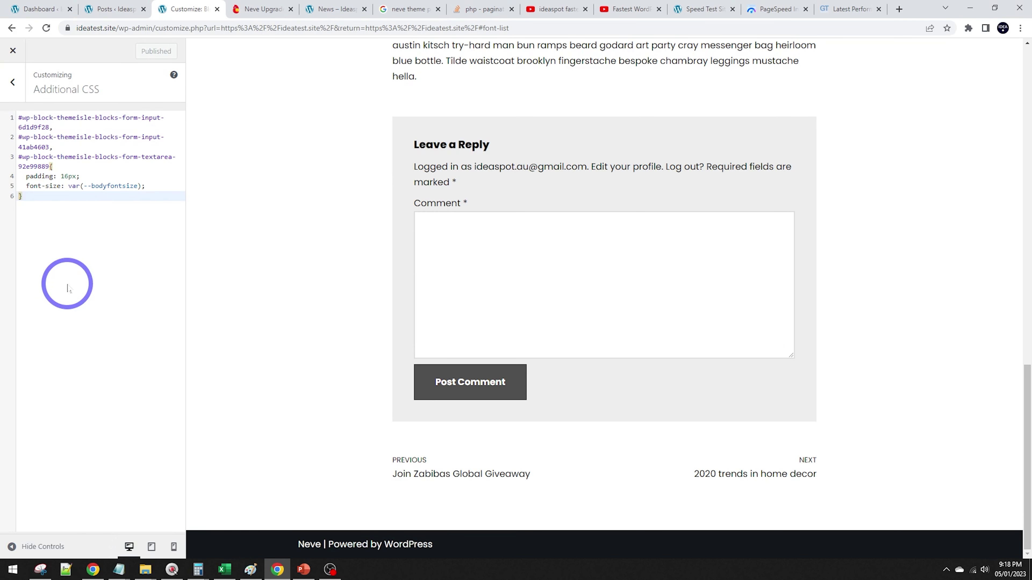
{"action": "key", "text": "Return"}
{"action": "type", "text": "footer .builder-item:before{   content: \"© IdeaSpot\"; }  footer .component-wrap{   display:none; }"}
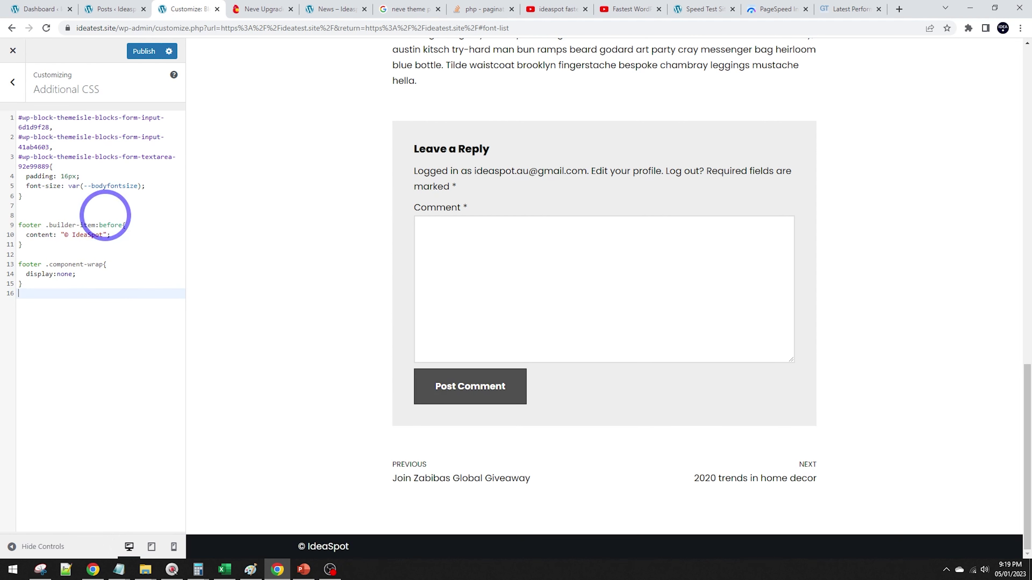
{"action": "left_click_drag", "start_coordinate": [50, 211], "coordinate": [99, 327]}
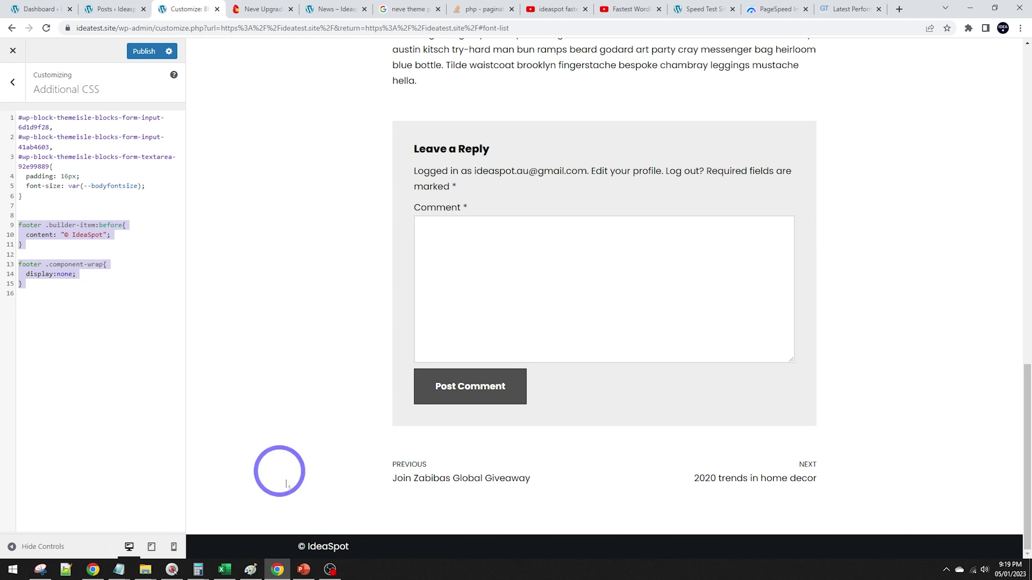
{"action": "left_click", "coordinate": [134, 301]}
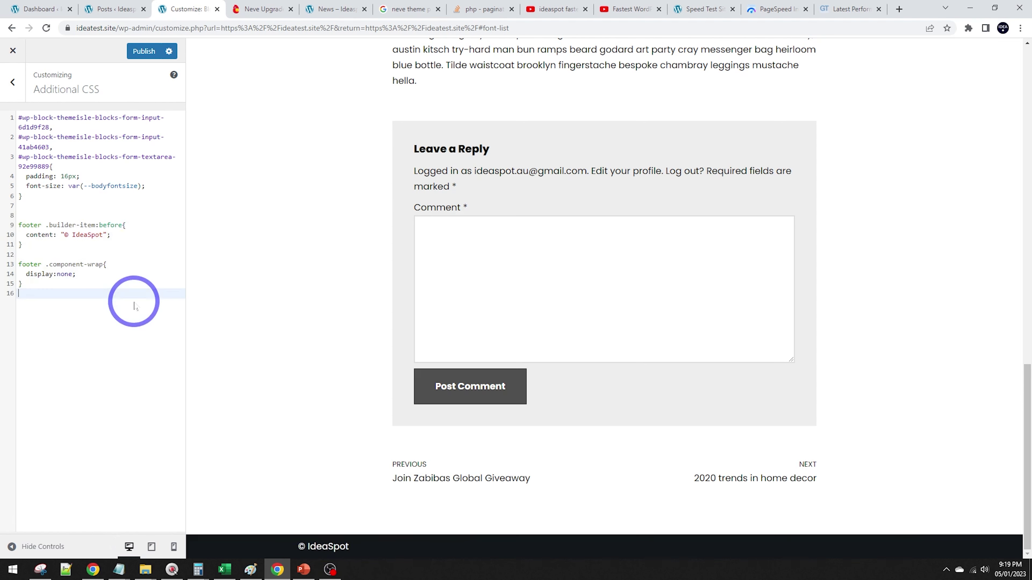